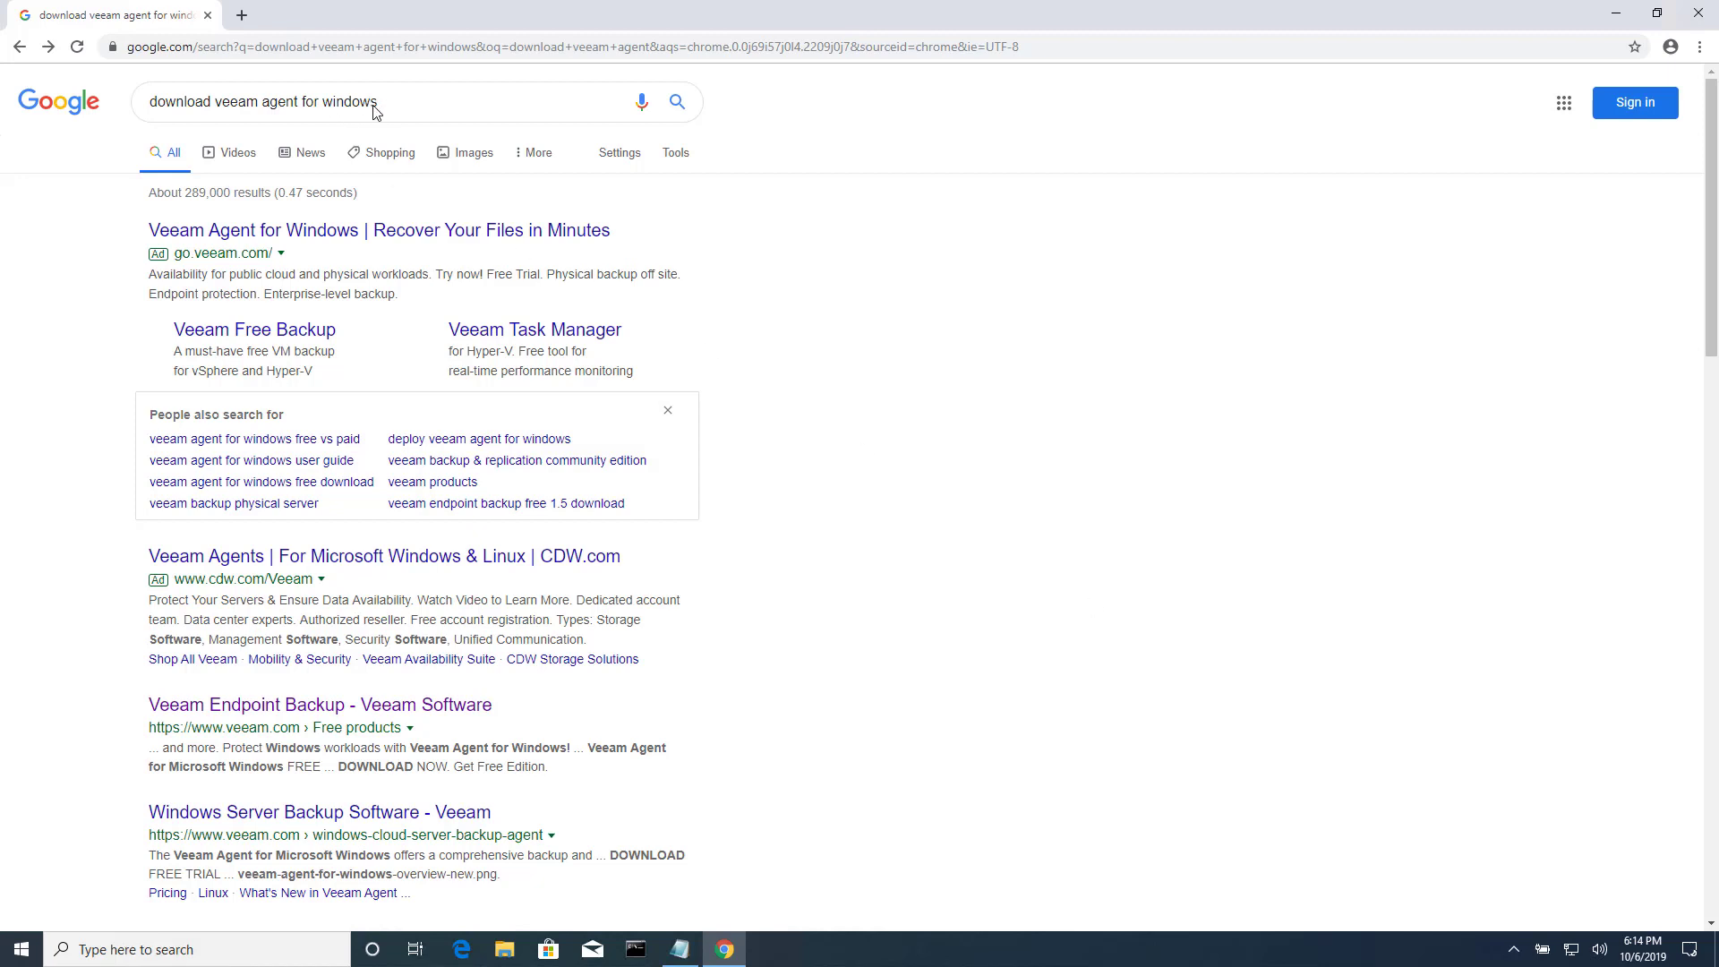
Minimize Chrome and run winver to check the Windows 10 version (1903, OS Build 18362.388).
{"action": "left_click", "coordinate": [1617, 24]}
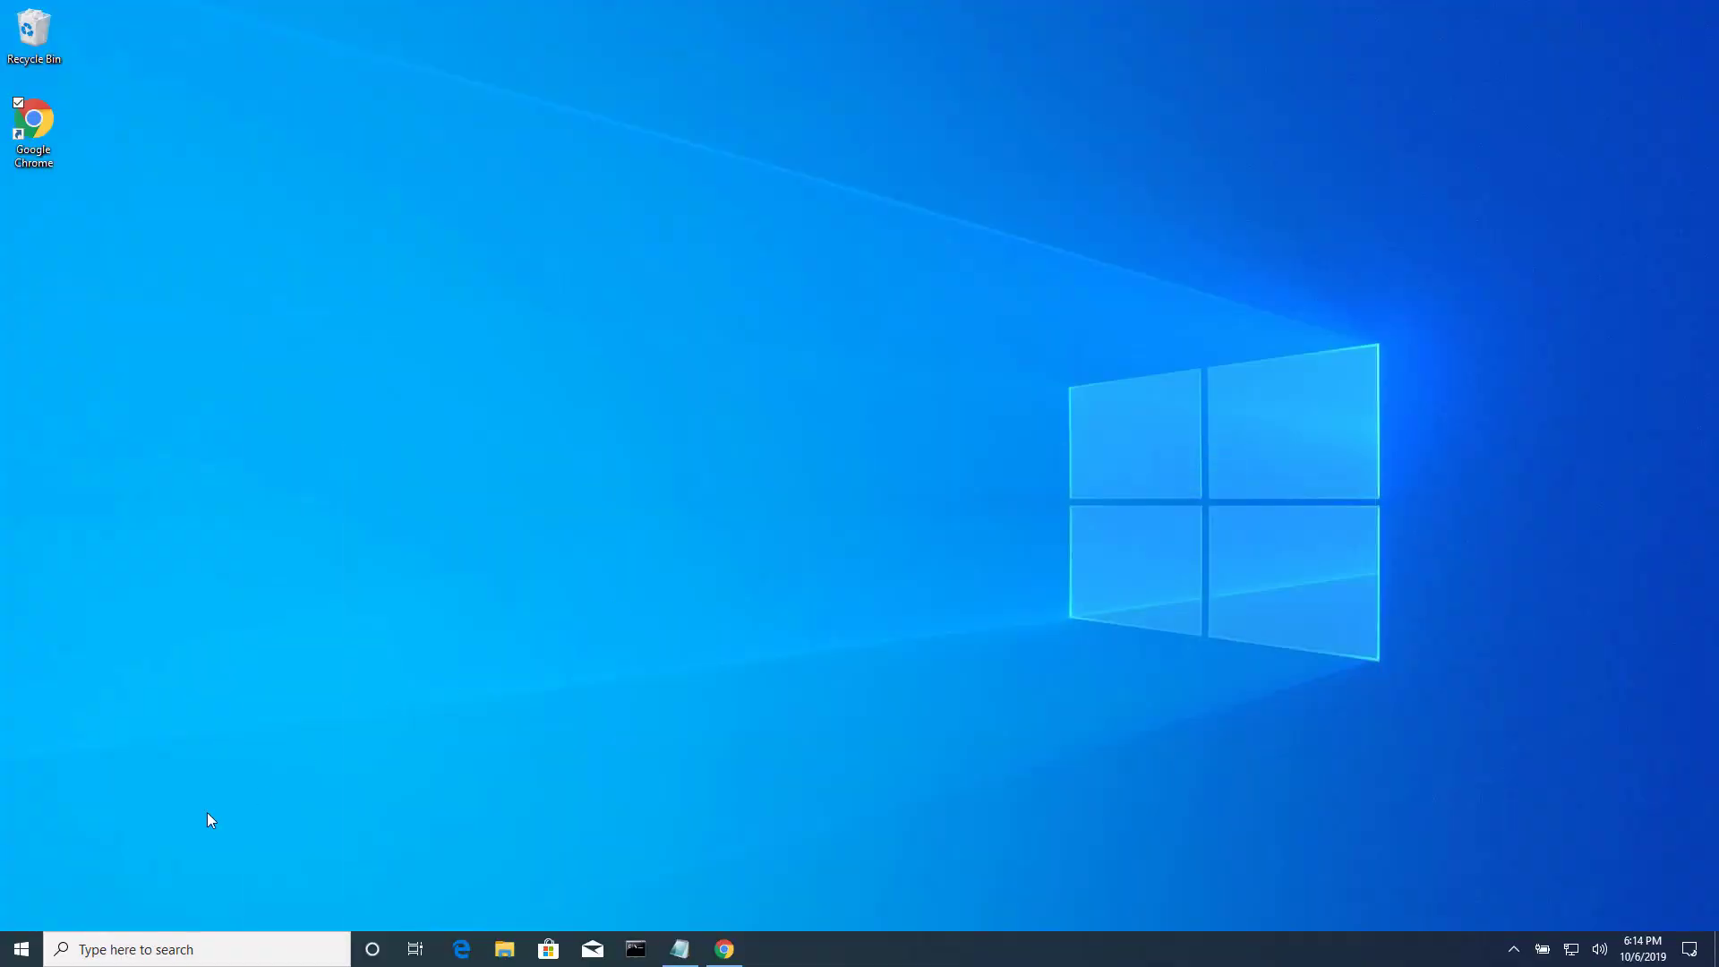
{"action": "left_click", "coordinate": [29, 950]}
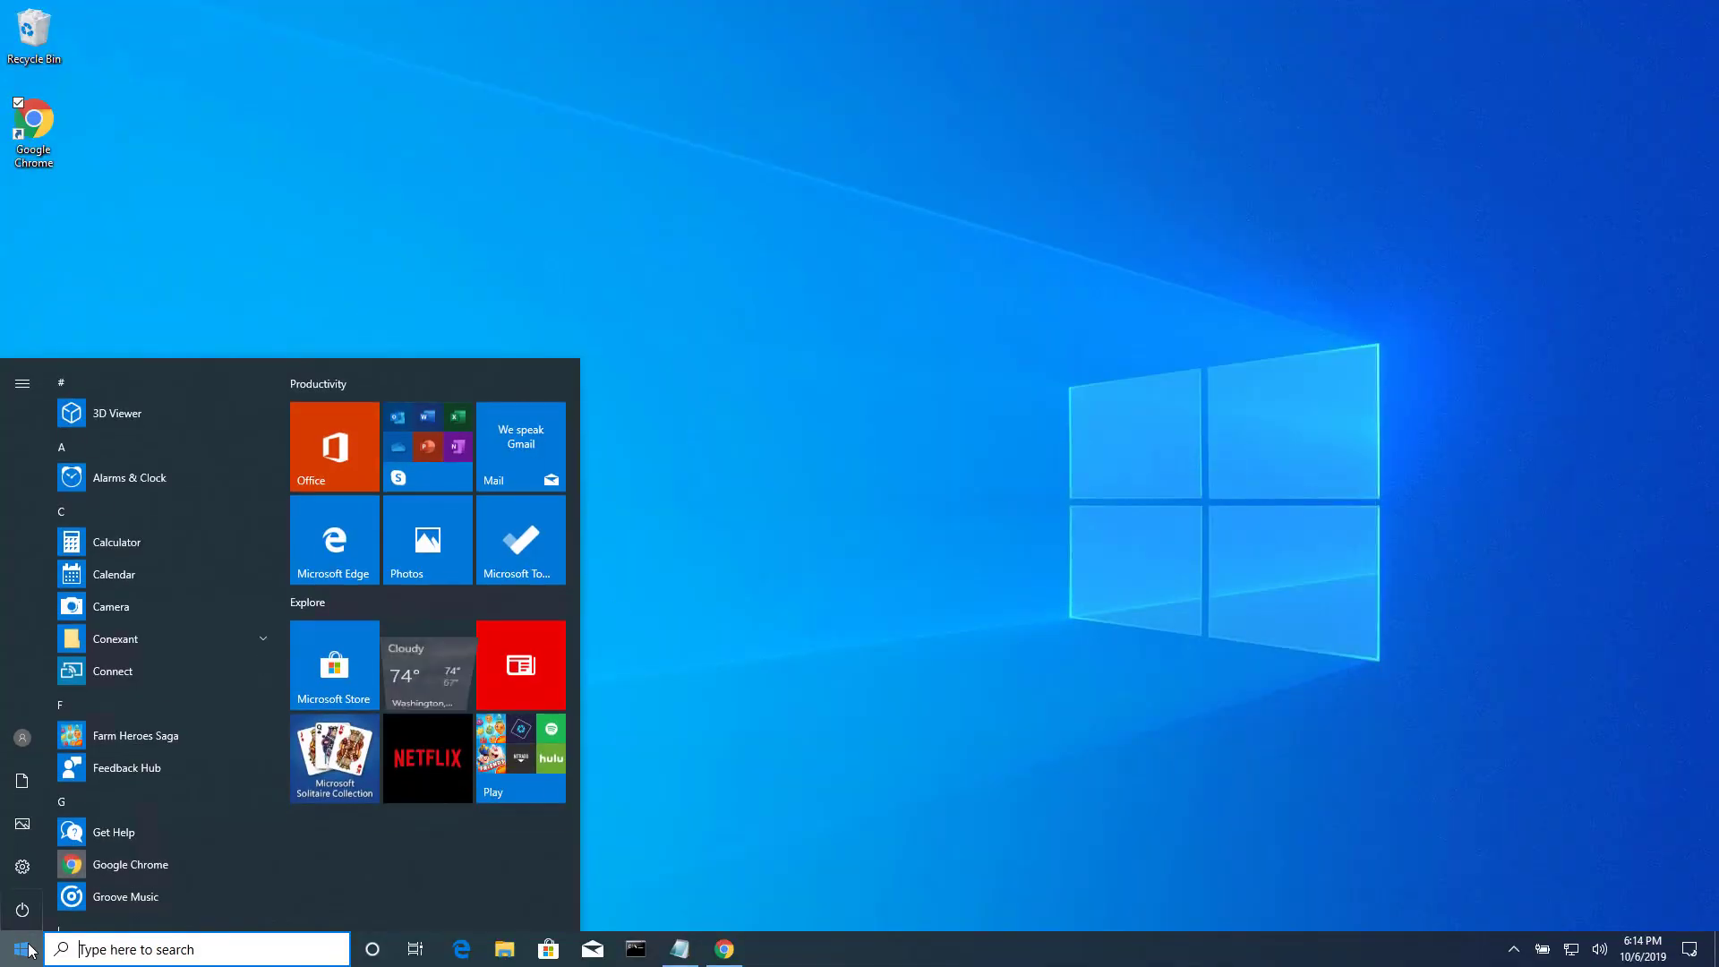
{"action": "type", "text": "winver"}
{"action": "key", "text": "Return"}
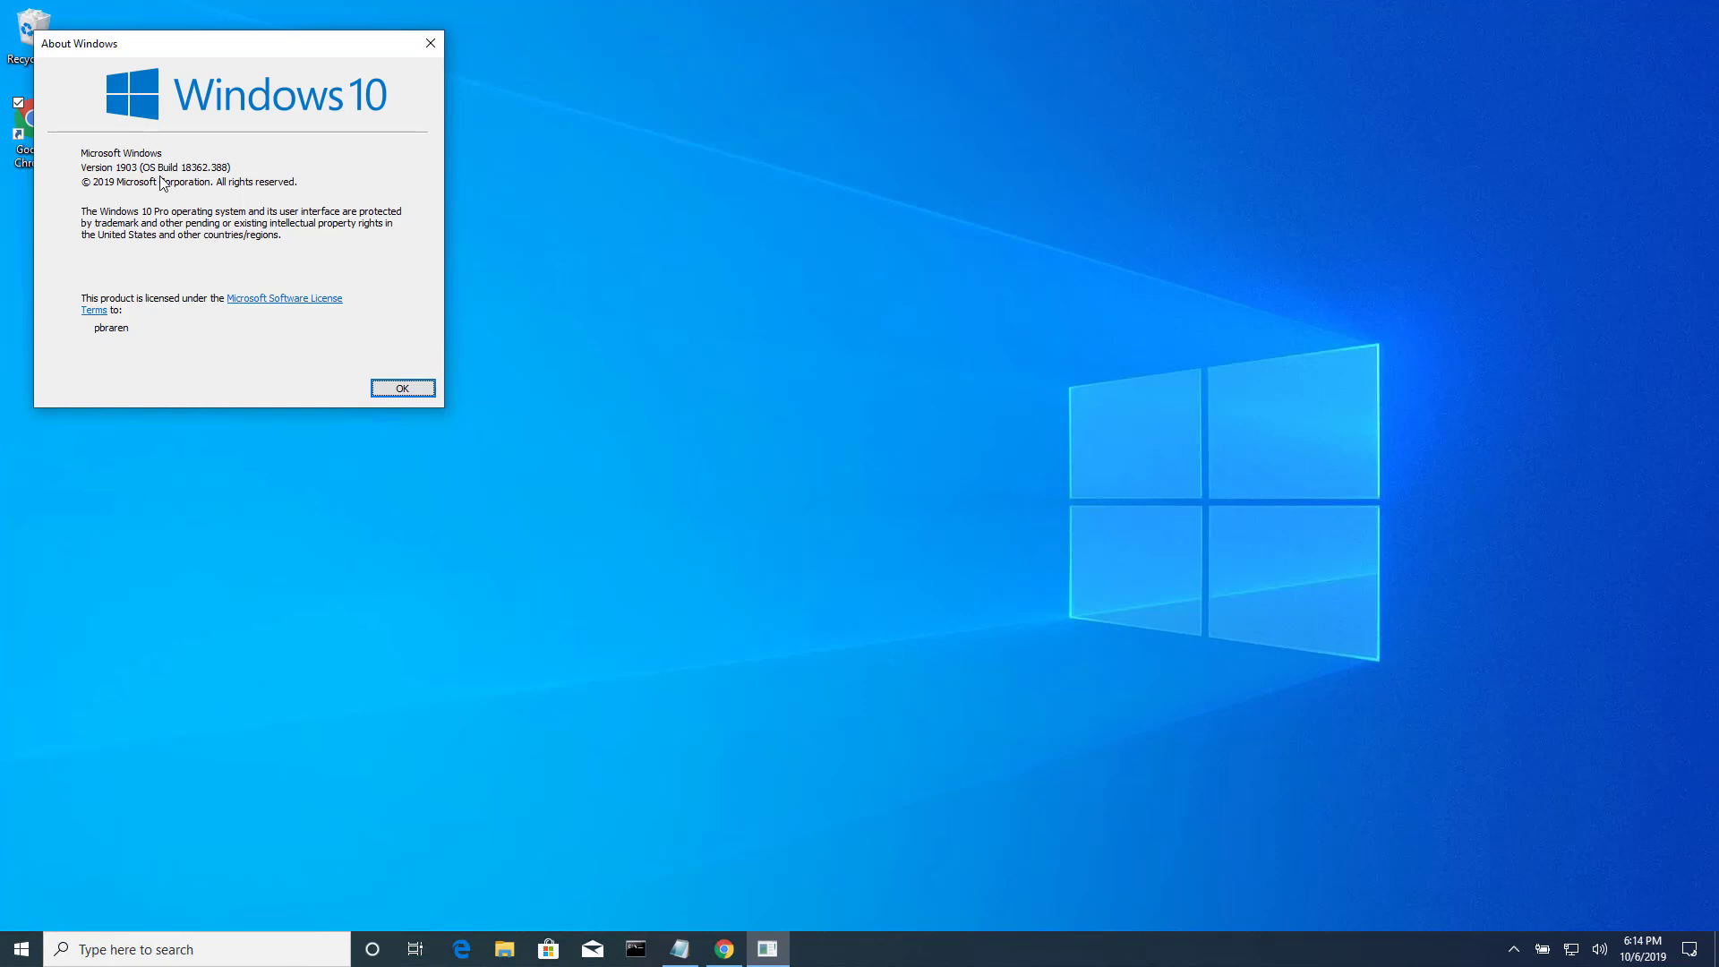
Close About Windows and open the Veeam Agent for Microsoft Windows FREE 3.0 download page in Chrome.
{"action": "left_click", "coordinate": [403, 388]}
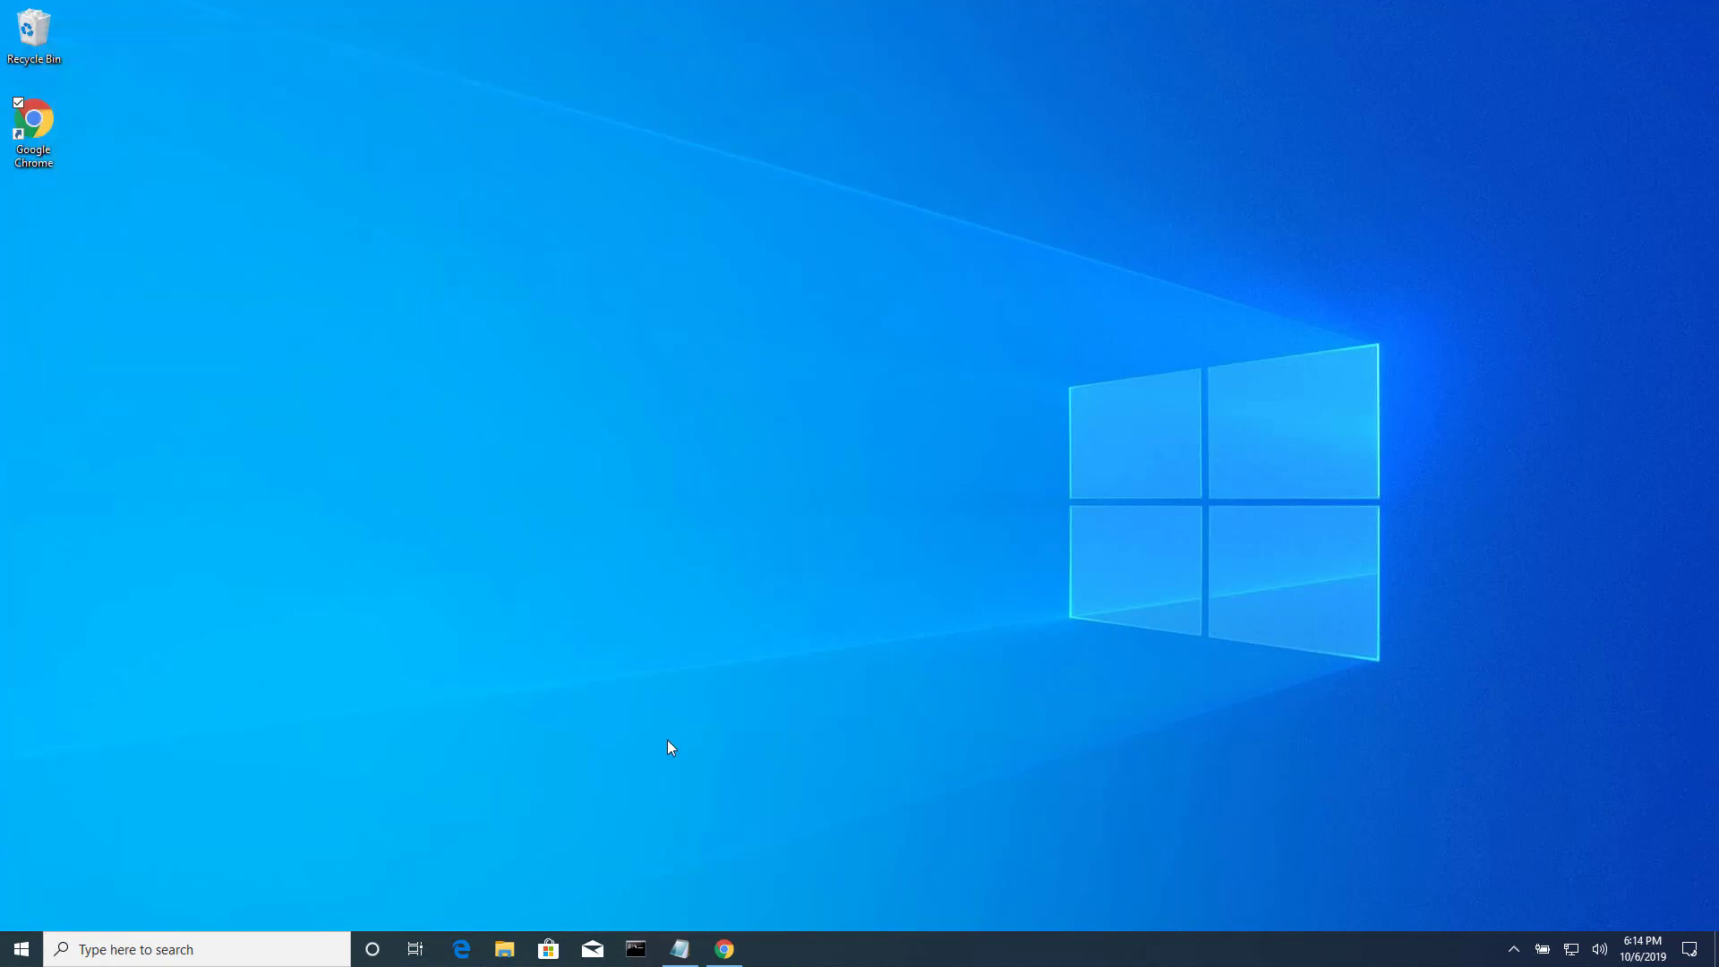
{"action": "left_click", "coordinate": [720, 950]}
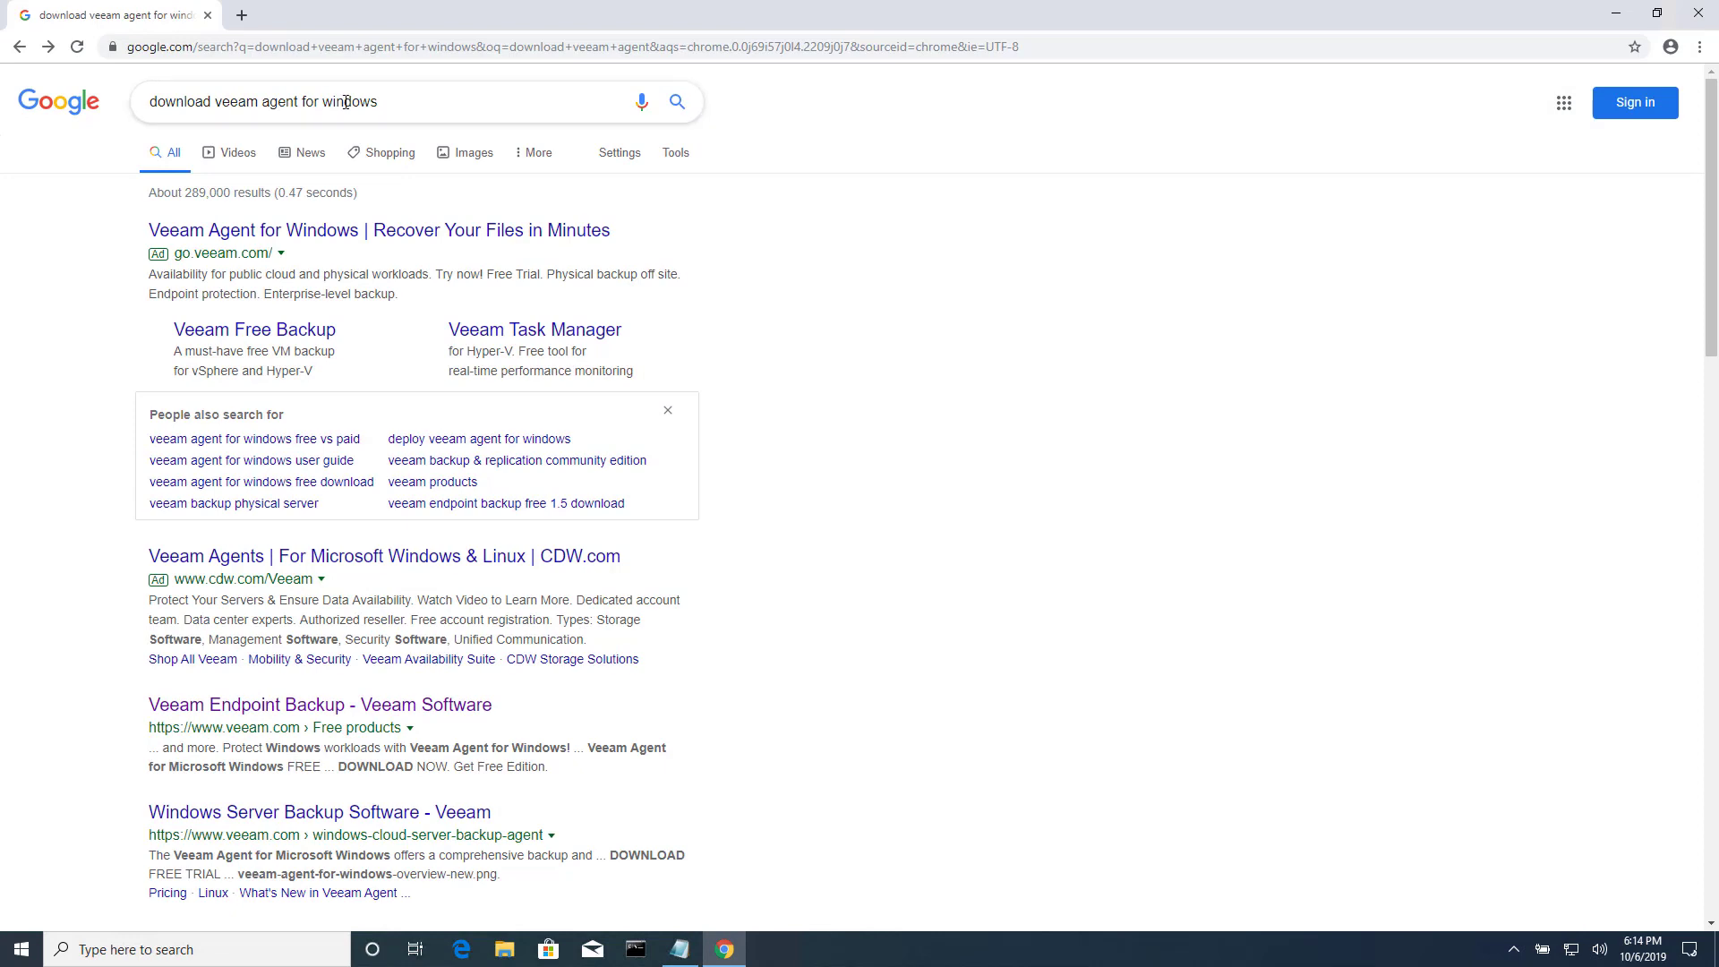
{"action": "left_click", "coordinate": [275, 707]}
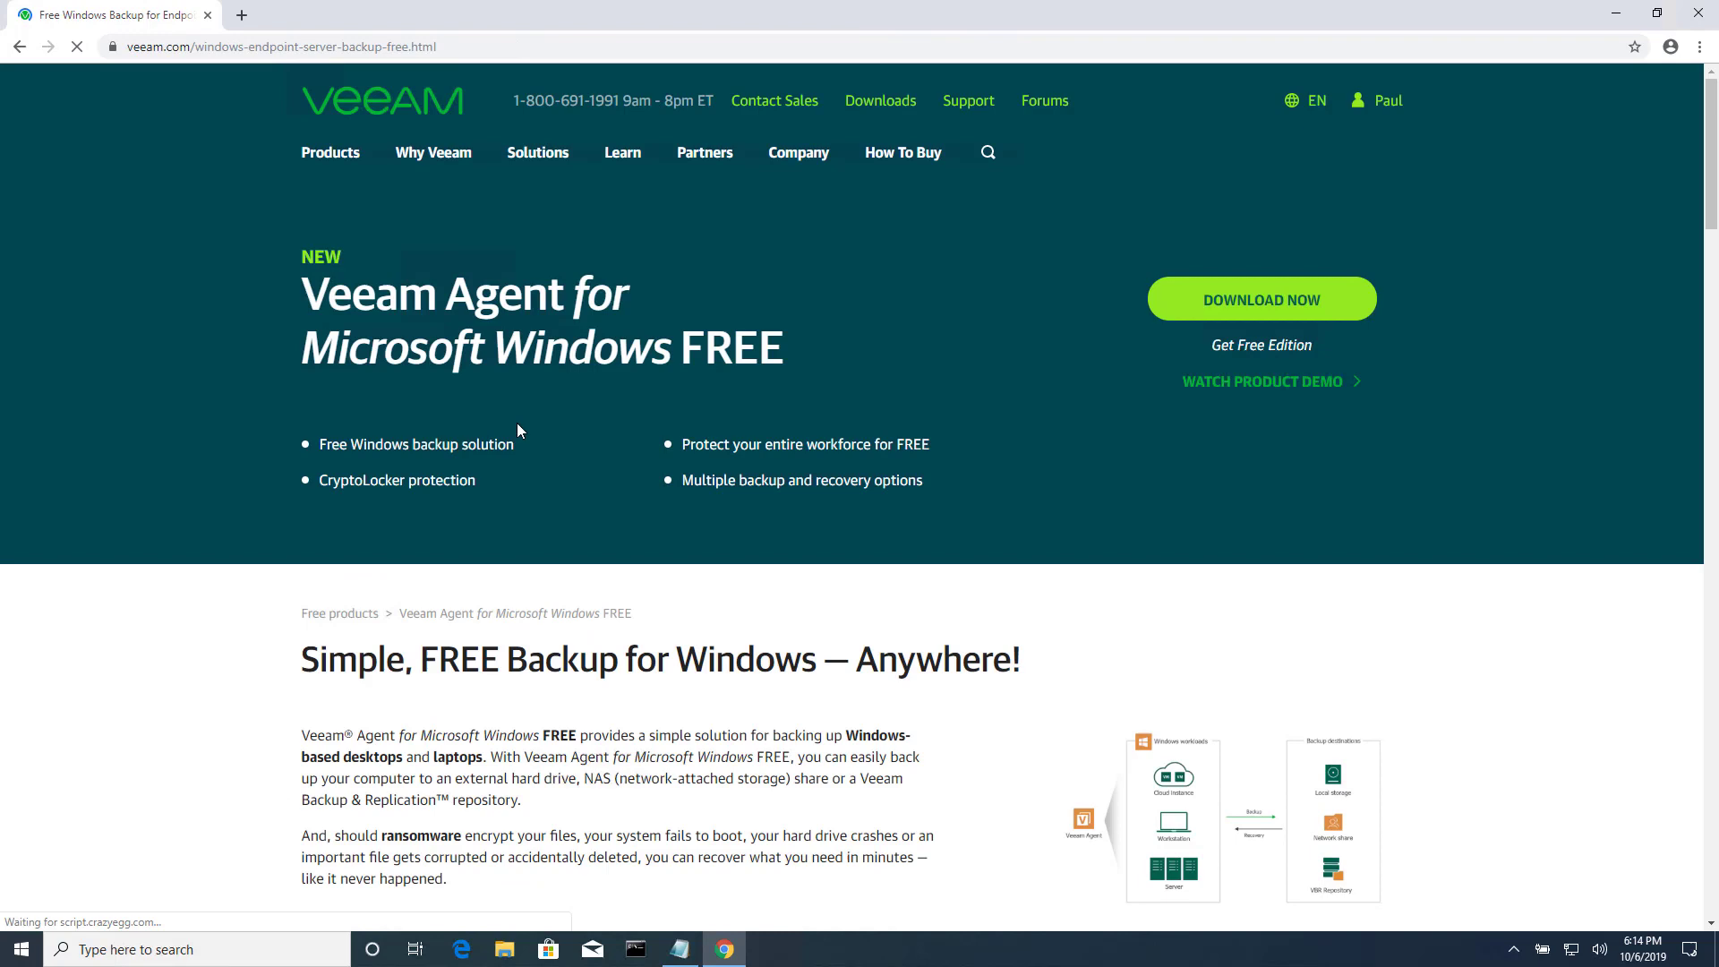
{"action": "left_click", "coordinate": [1276, 304]}
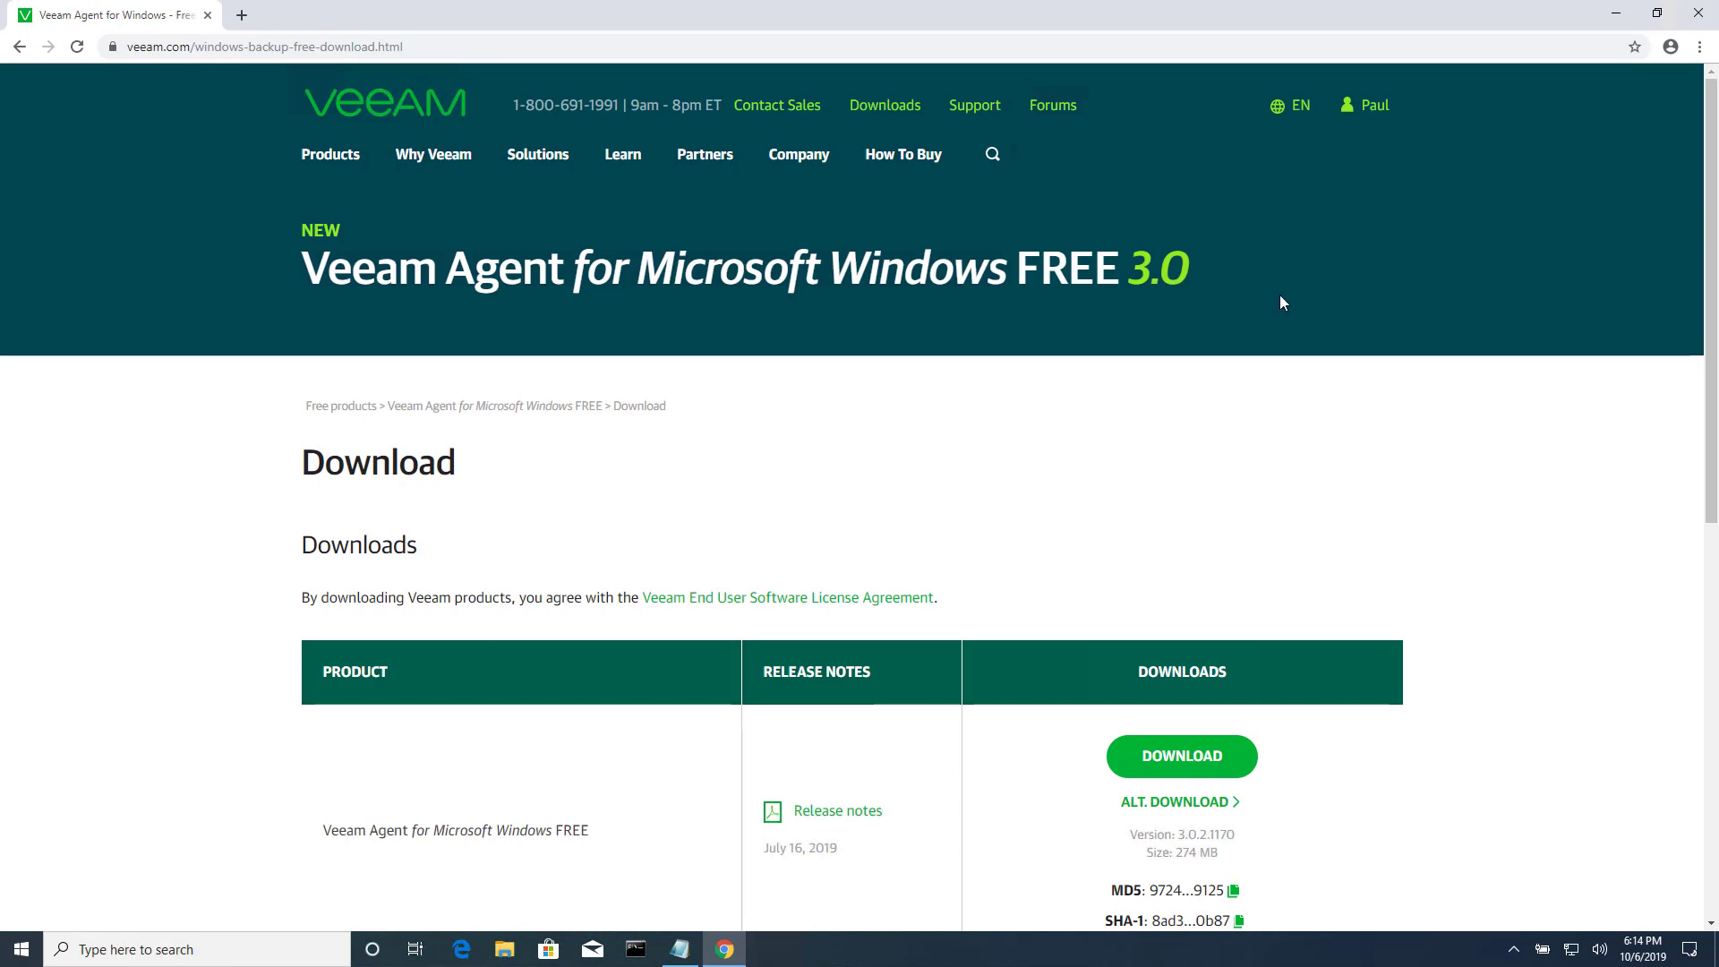
{"action": "scroll", "coordinate": [1280, 302], "scroll_direction": "down", "scroll_amount": 1}
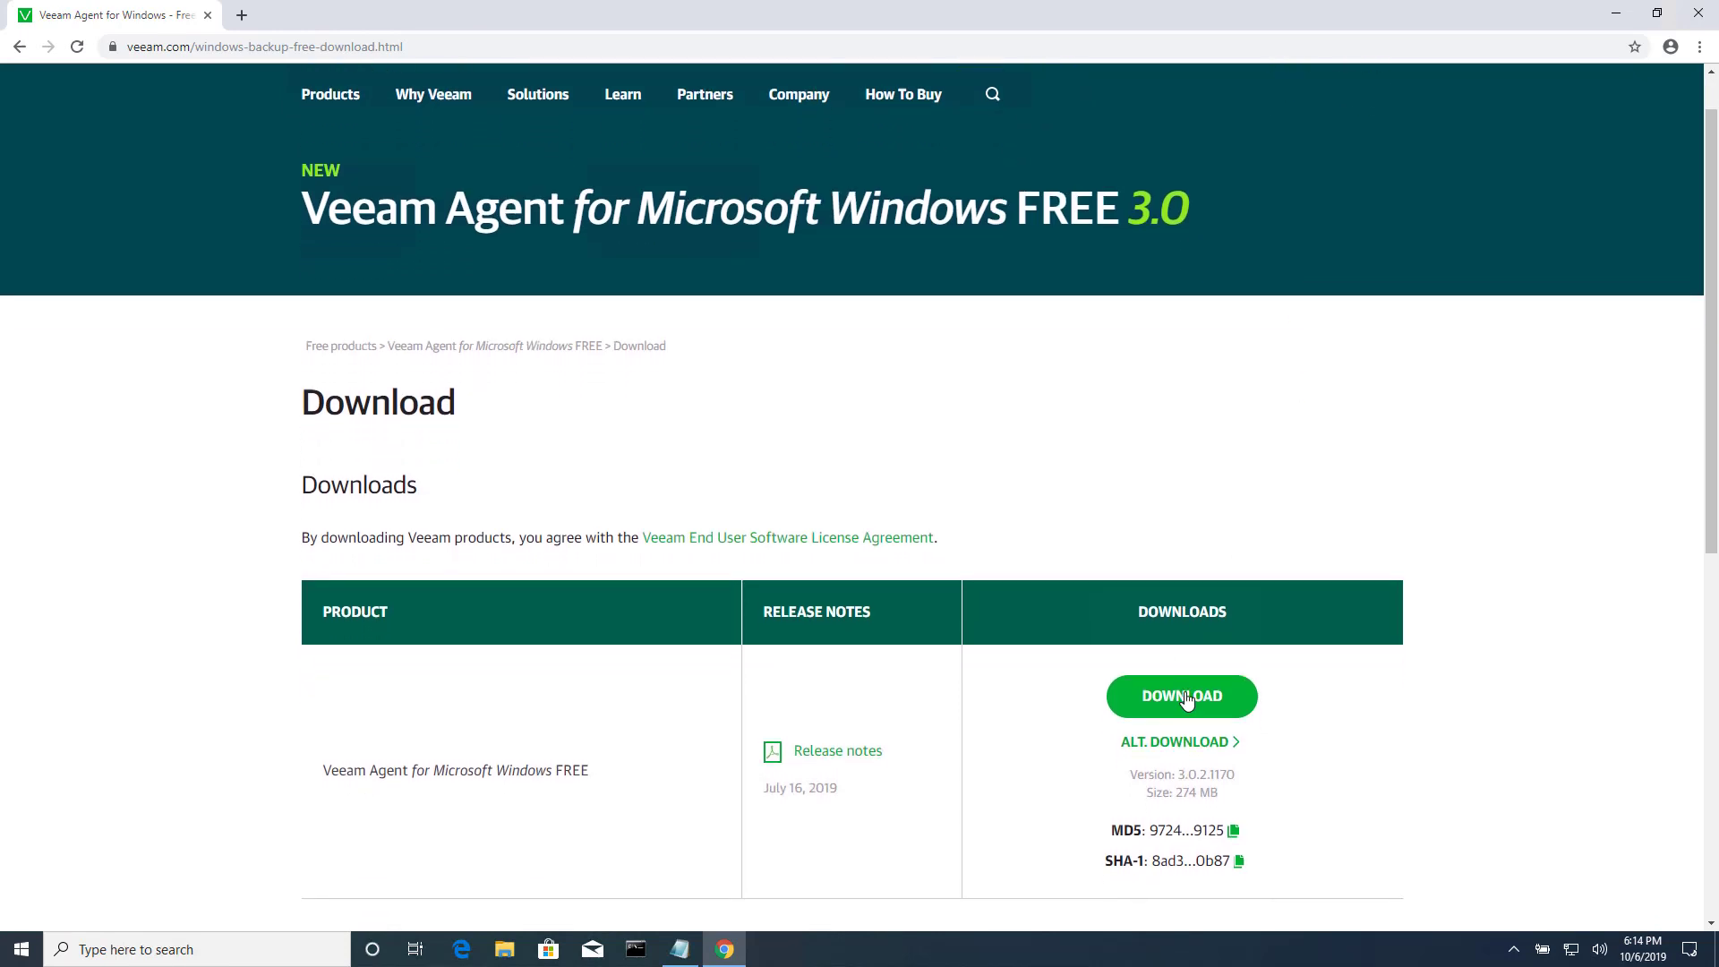
Request the agent download, tick the license and product-news checkboxes, and accept to download the zip.
{"action": "left_click", "coordinate": [1182, 697]}
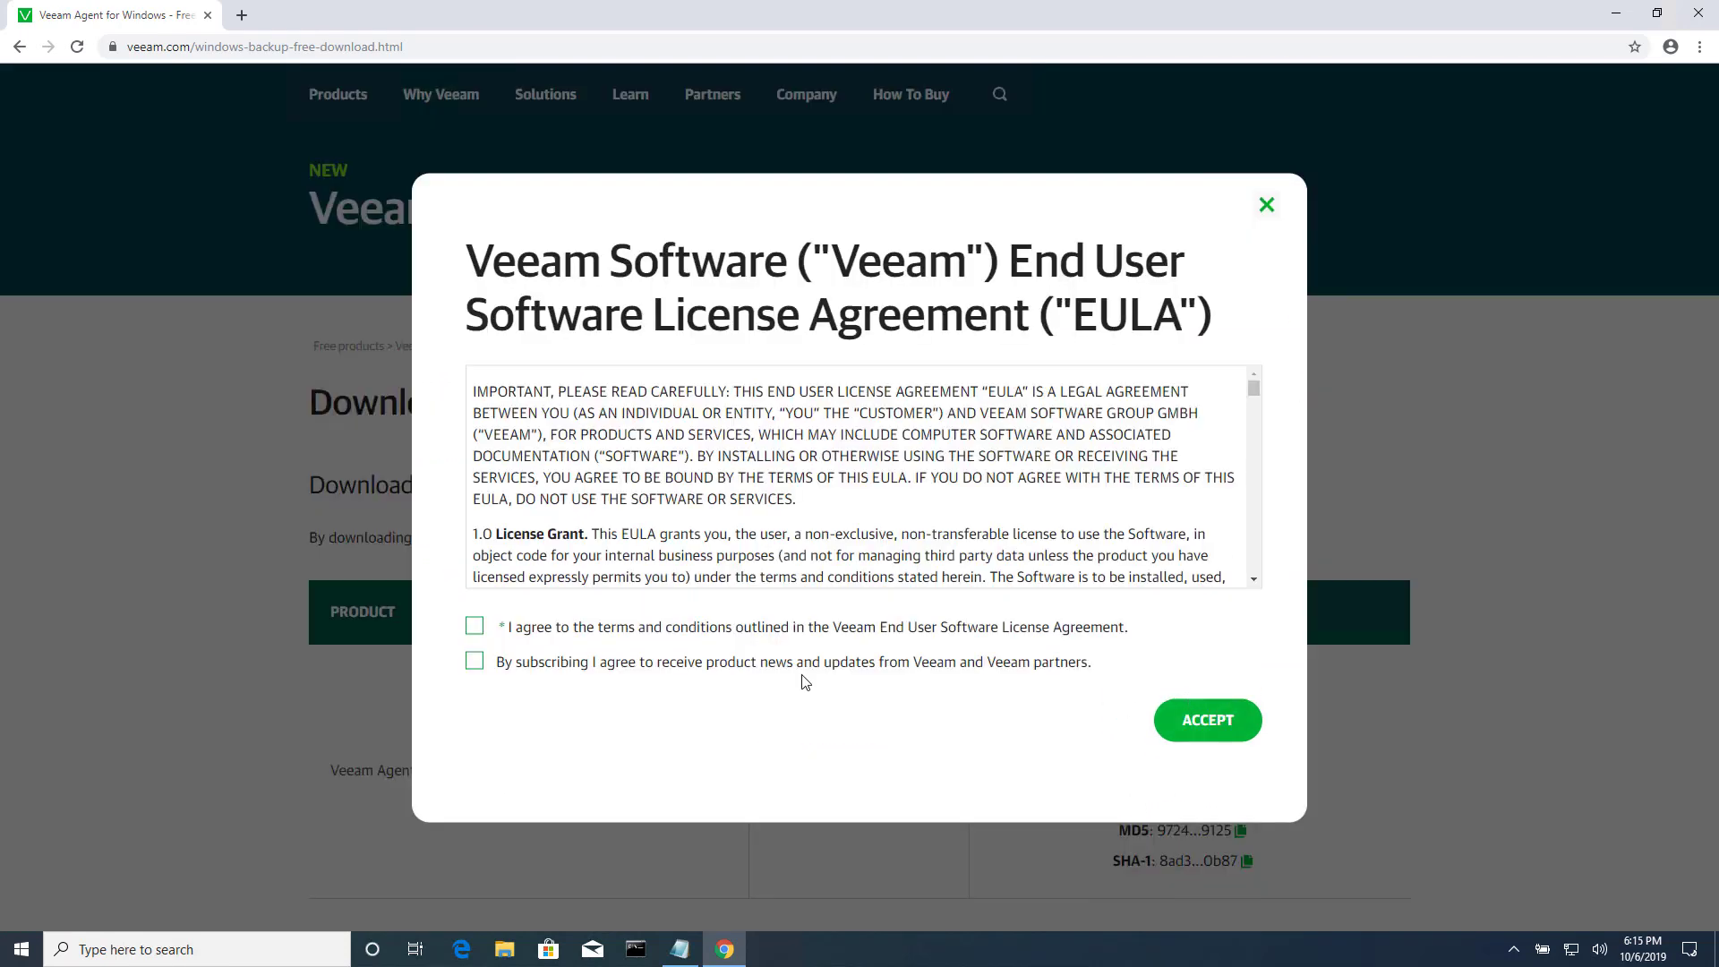
{"action": "left_click", "coordinate": [478, 630]}
{"action": "left_click", "coordinate": [474, 662]}
{"action": "left_click", "coordinate": [1206, 722]}
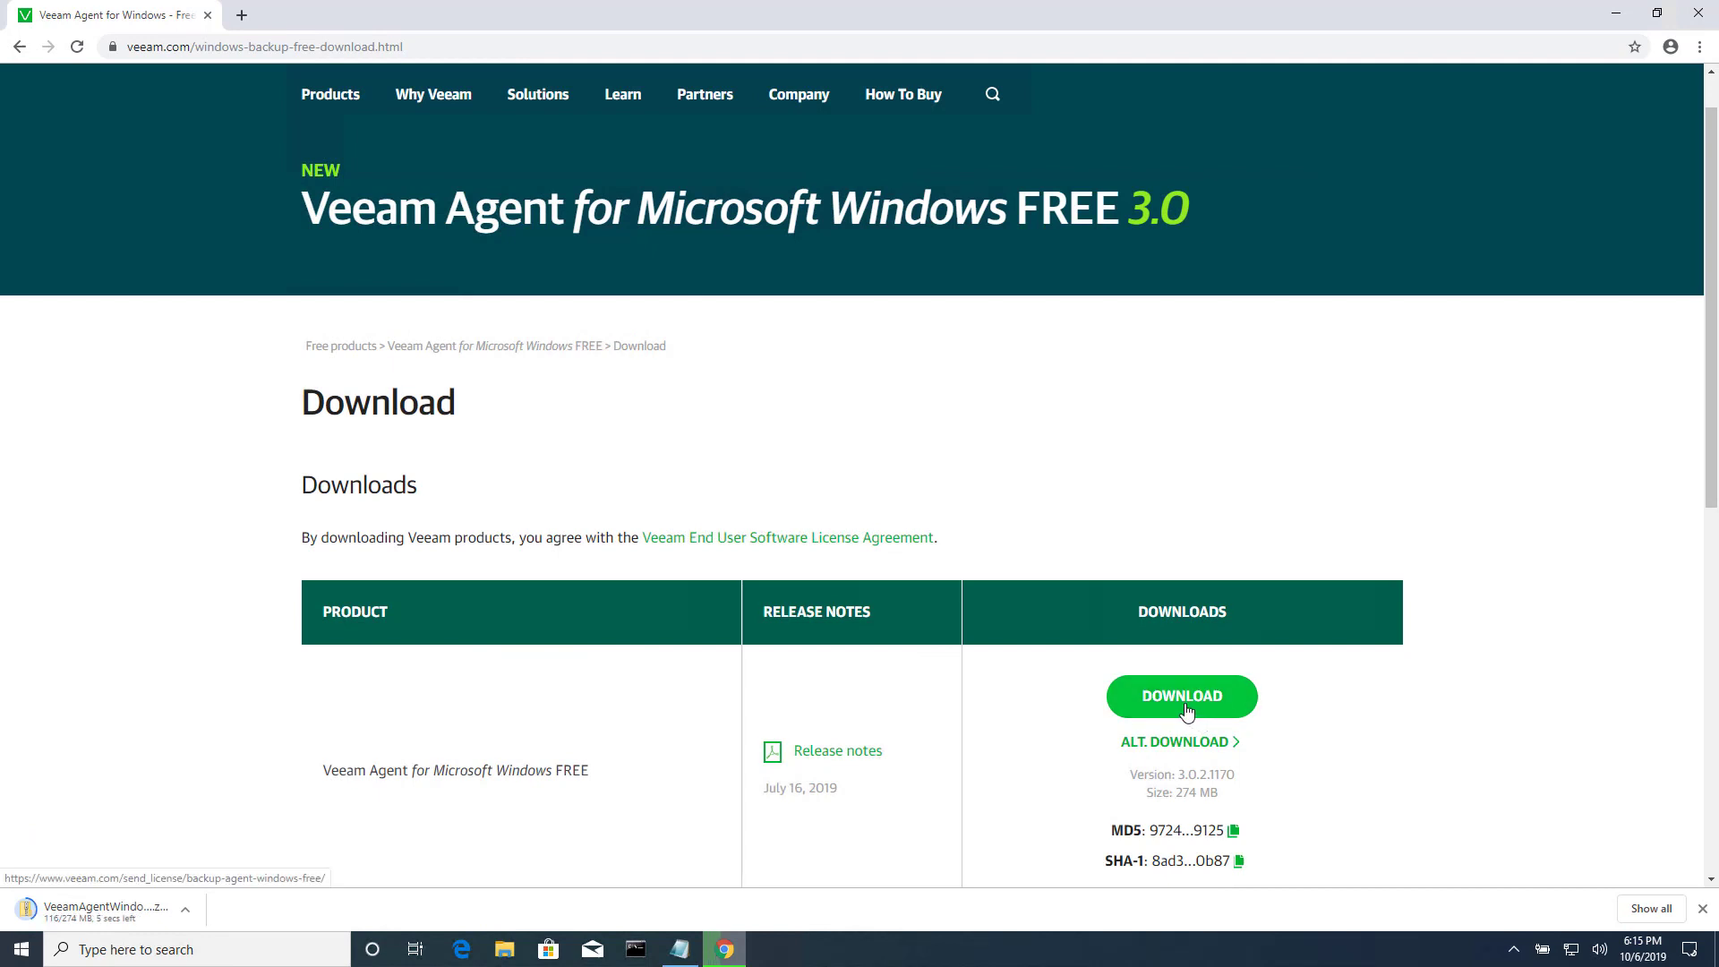
{"action": "scroll", "coordinate": [1029, 661], "scroll_direction": "down", "scroll_amount": 1}
{"action": "scroll", "coordinate": [1029, 660], "scroll_direction": "down", "scroll_amount": 1}
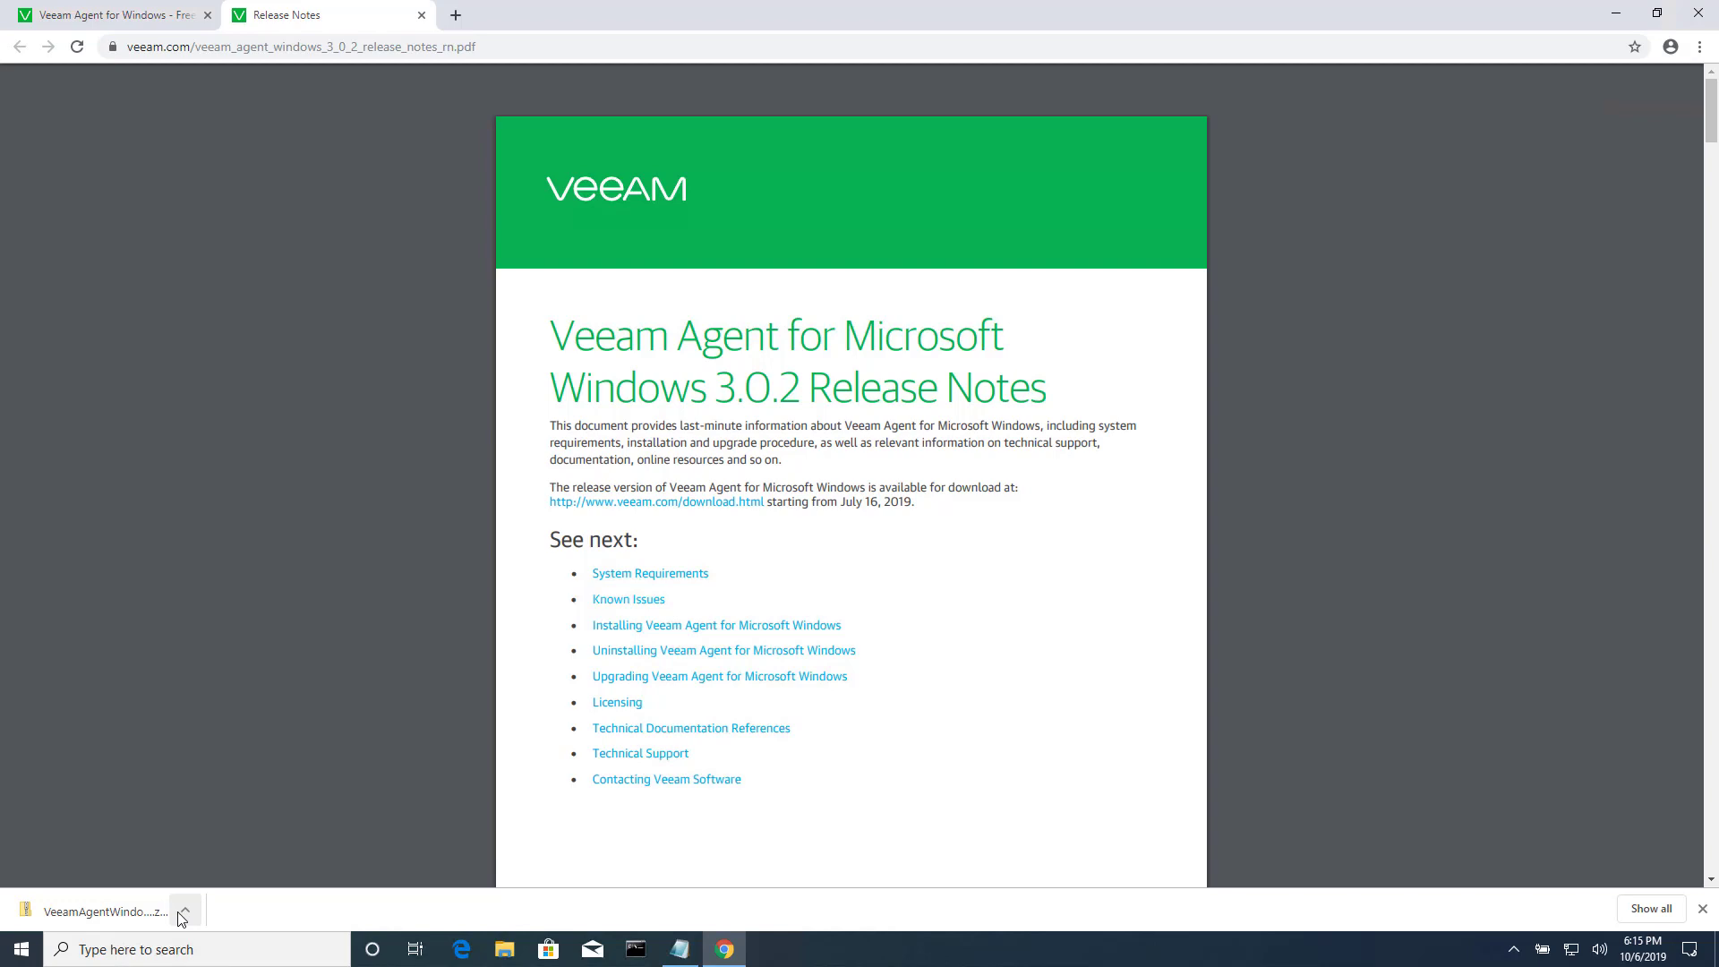
Open the downloaded zip, select VeeamAgentWindows_3.0.2.1170.exe with its full name shown, and close Chrome.
{"action": "left_click", "coordinate": [135, 912]}
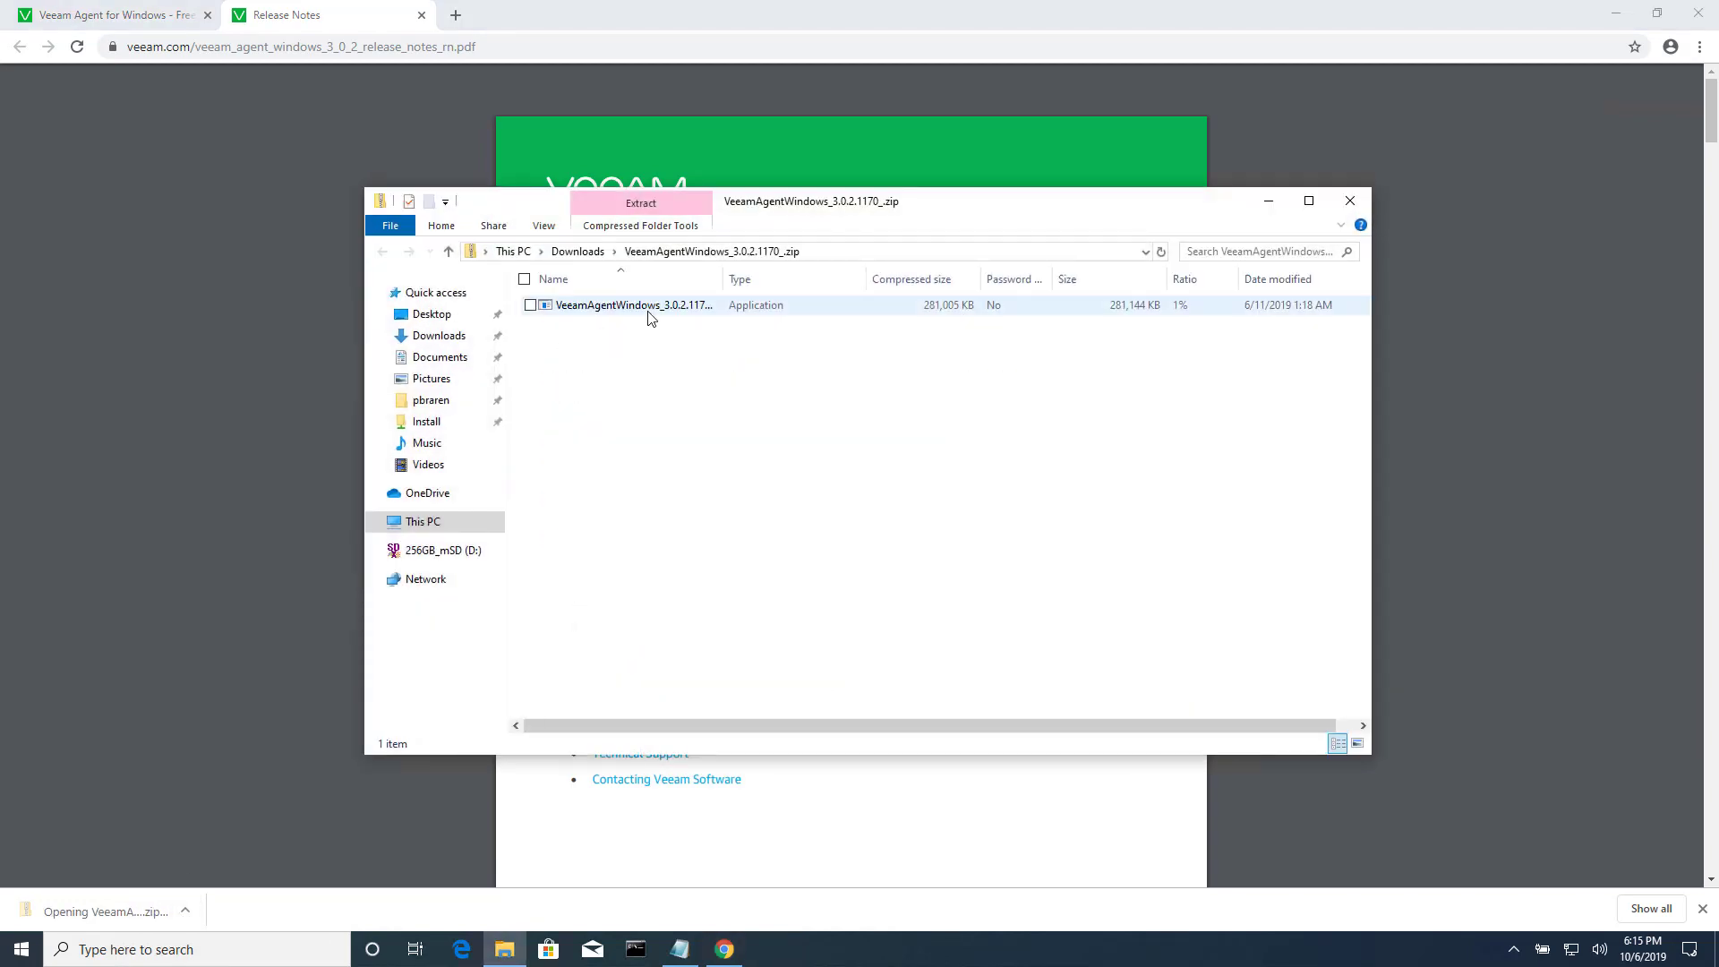
{"action": "left_click", "coordinate": [649, 313]}
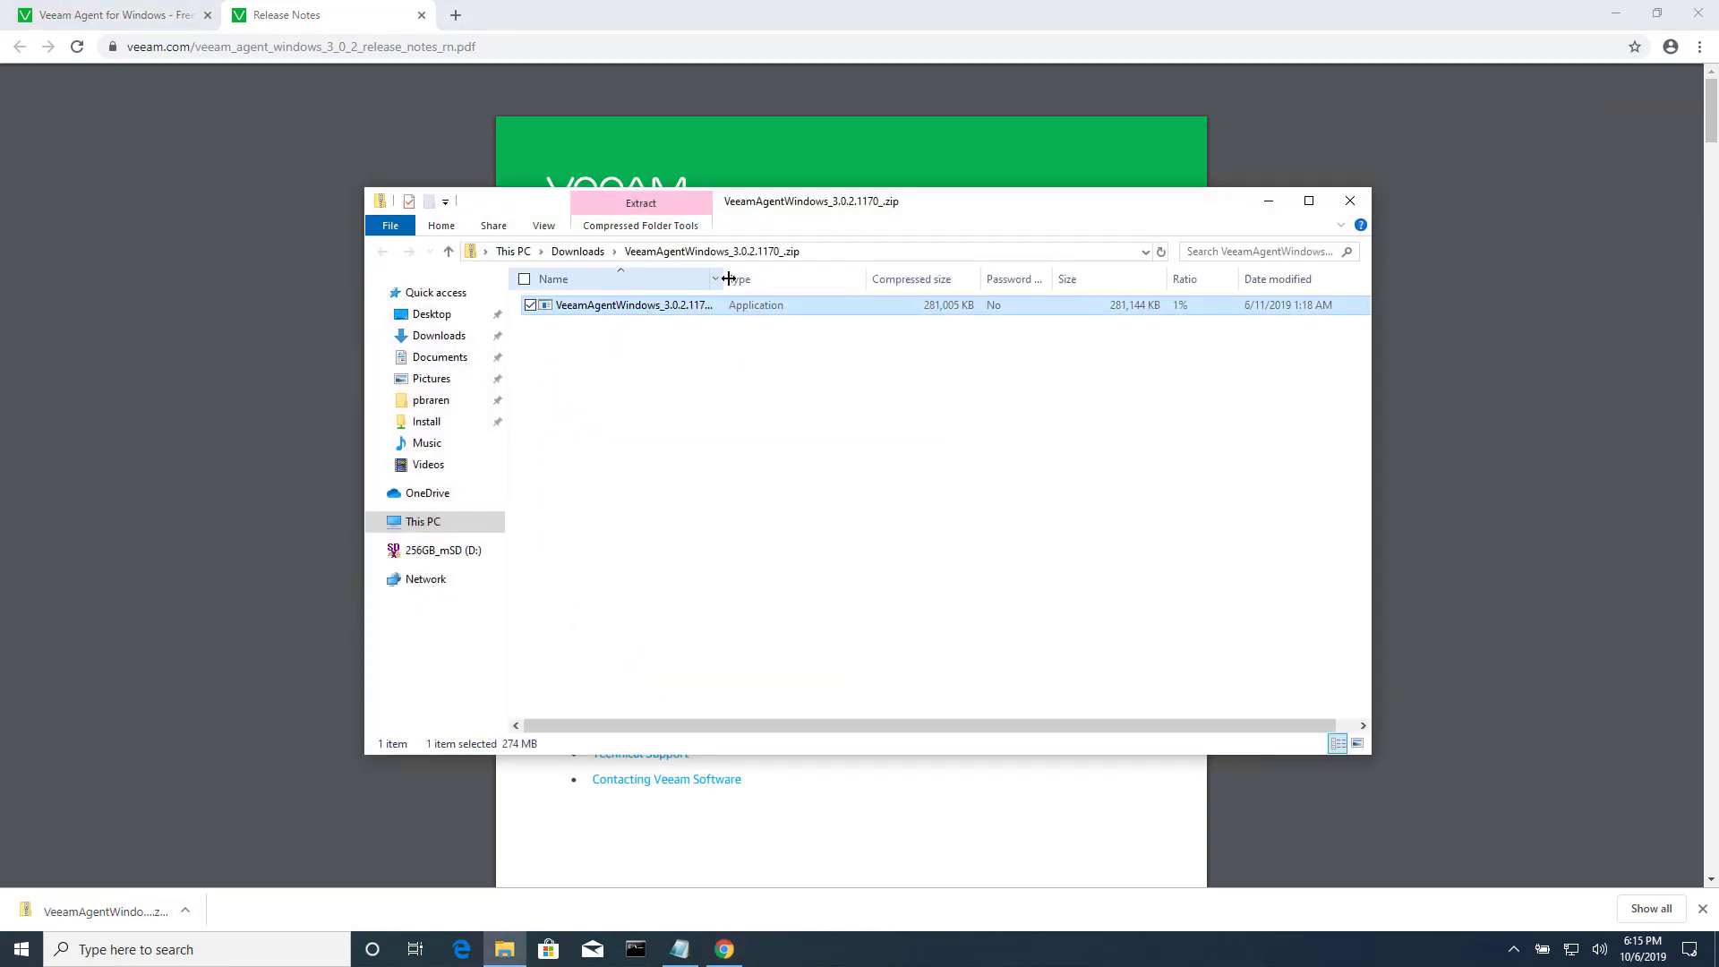
{"action": "left_click_drag", "start_coordinate": [727, 279], "coordinate": [838, 279]}
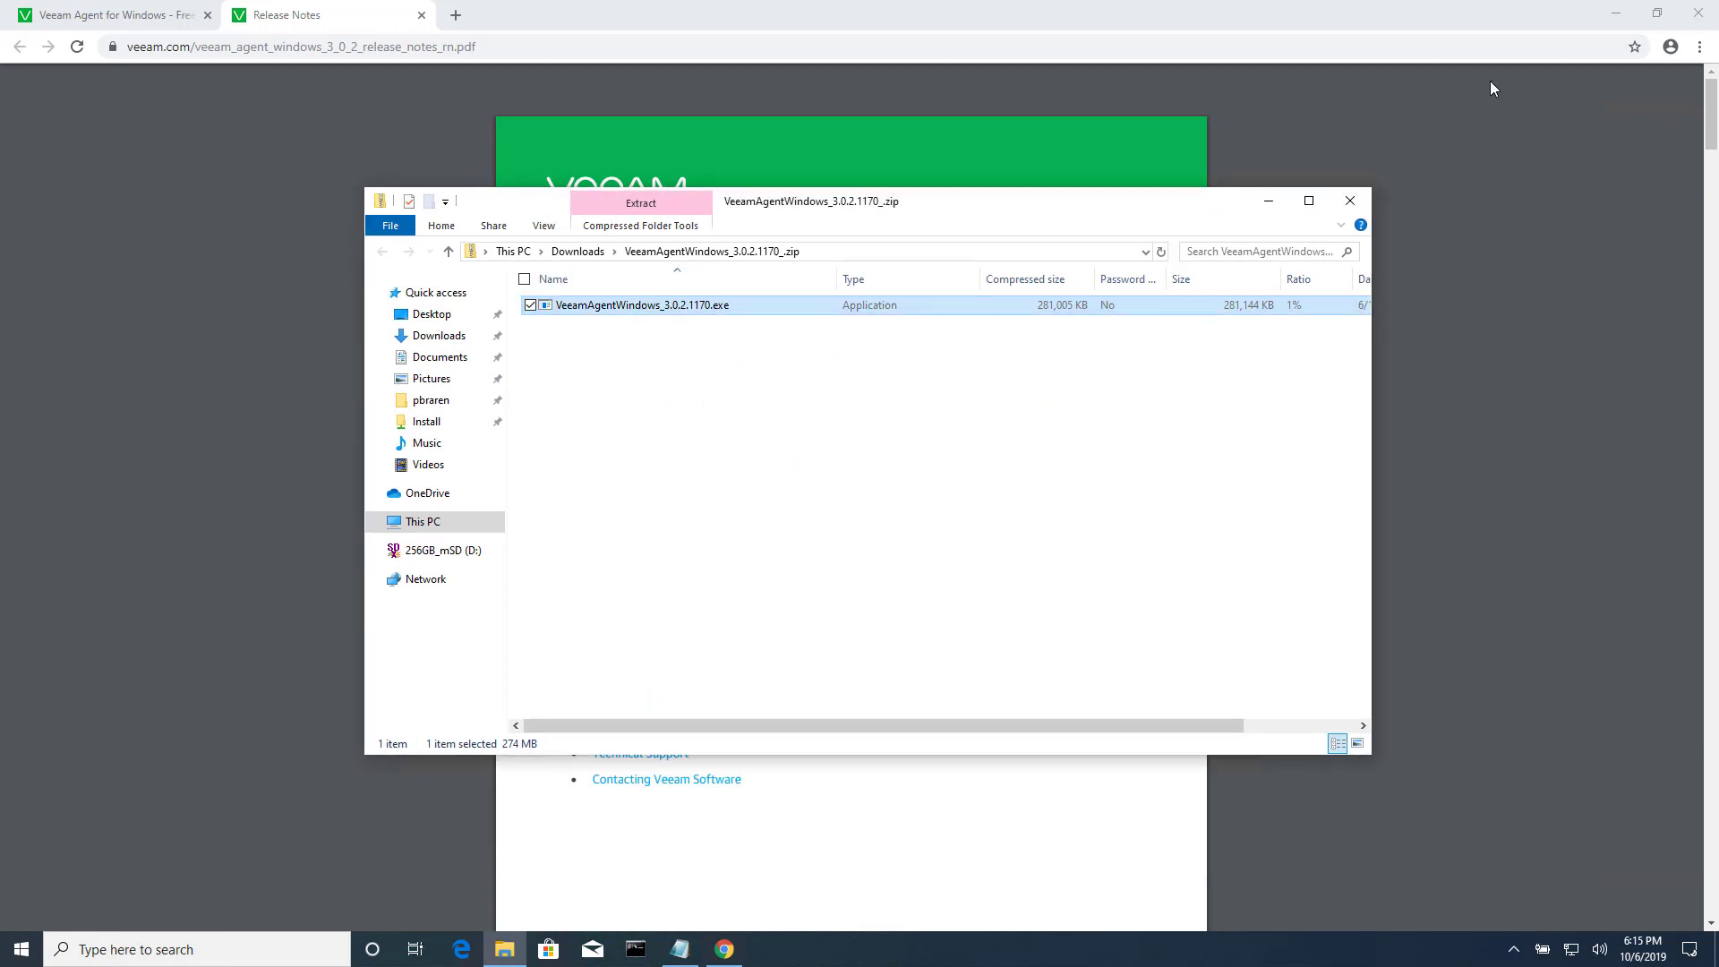
{"action": "left_click", "coordinate": [1696, 14]}
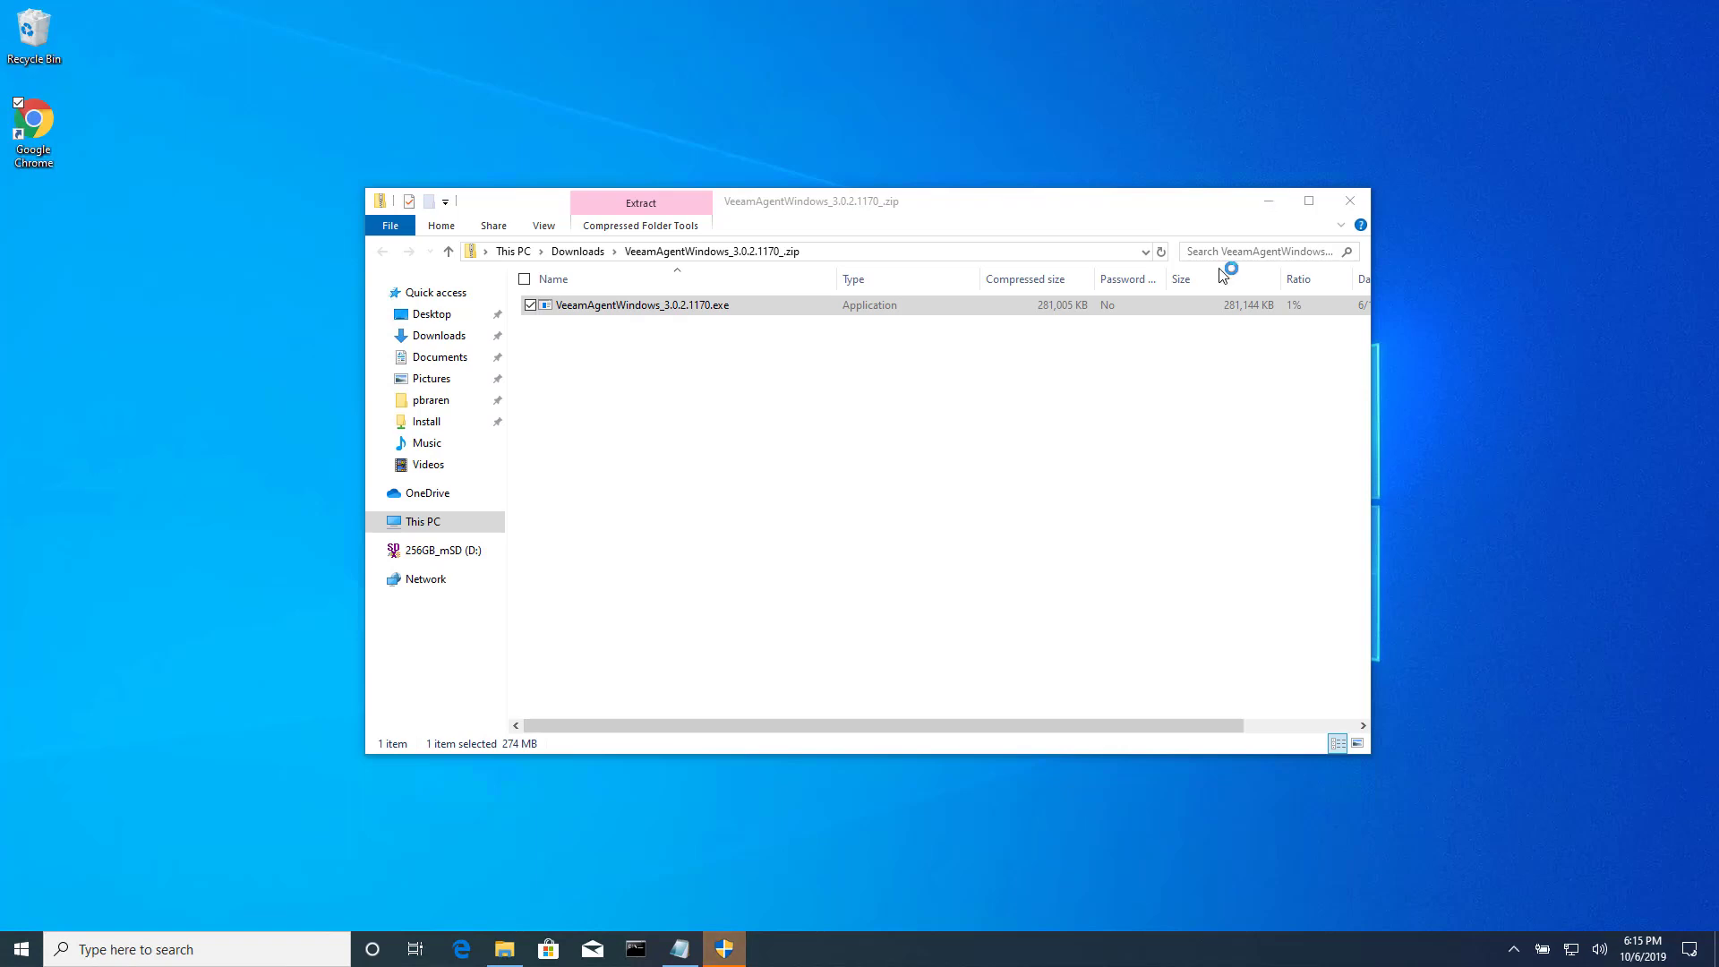
Approve the installer, accept both license agreements, install the agent, and skip backup target configuration.
{"action": "left_click", "coordinate": [740, 946]}
{"action": "left_click", "coordinate": [773, 608]}
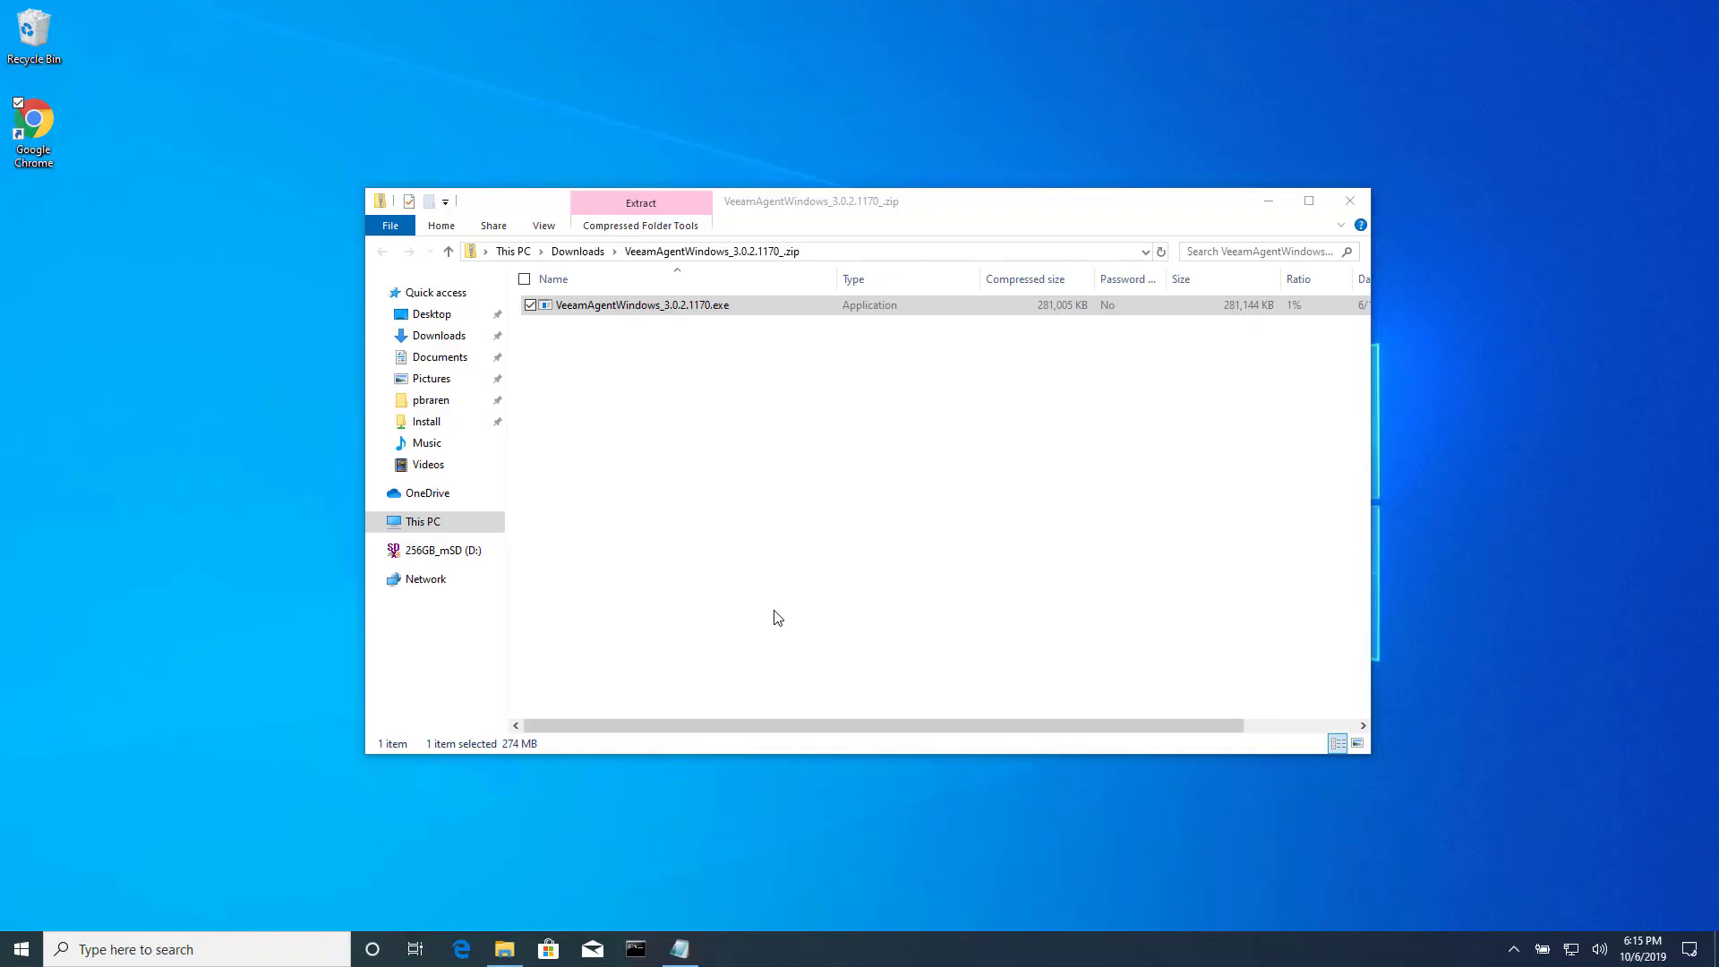
{"action": "left_click", "coordinate": [1269, 202]}
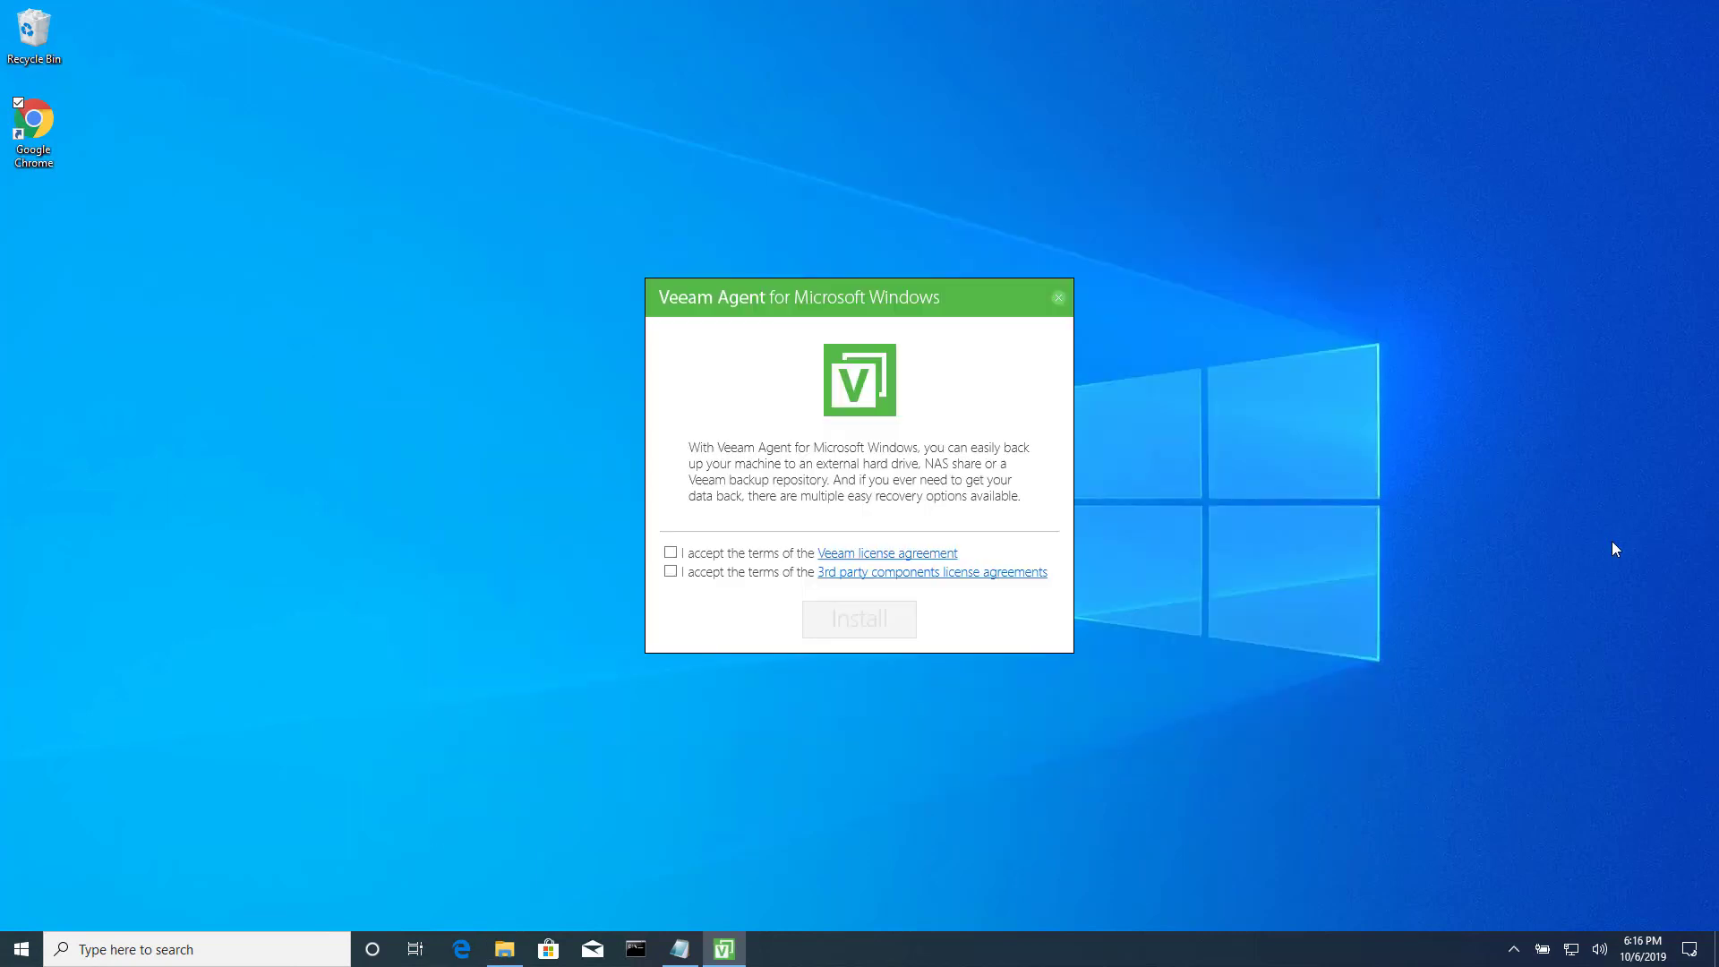
{"action": "left_click", "coordinate": [671, 552]}
{"action": "left_click", "coordinate": [670, 572]}
{"action": "left_click", "coordinate": [895, 634]}
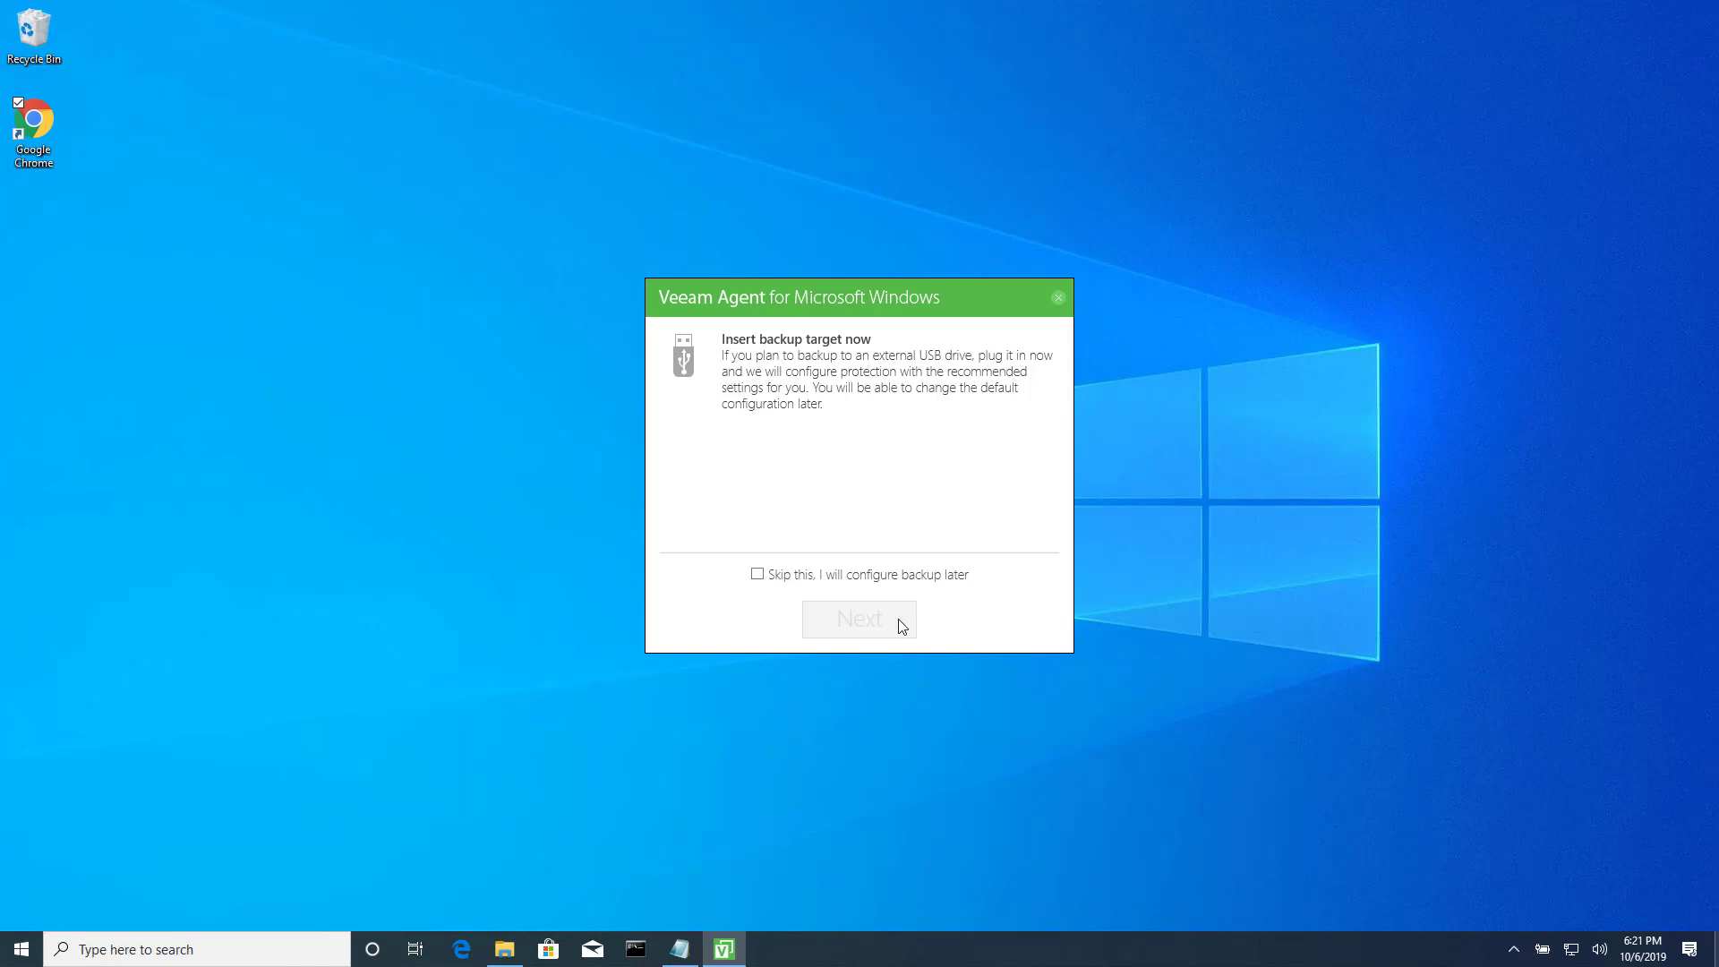
{"action": "left_click", "coordinate": [758, 575]}
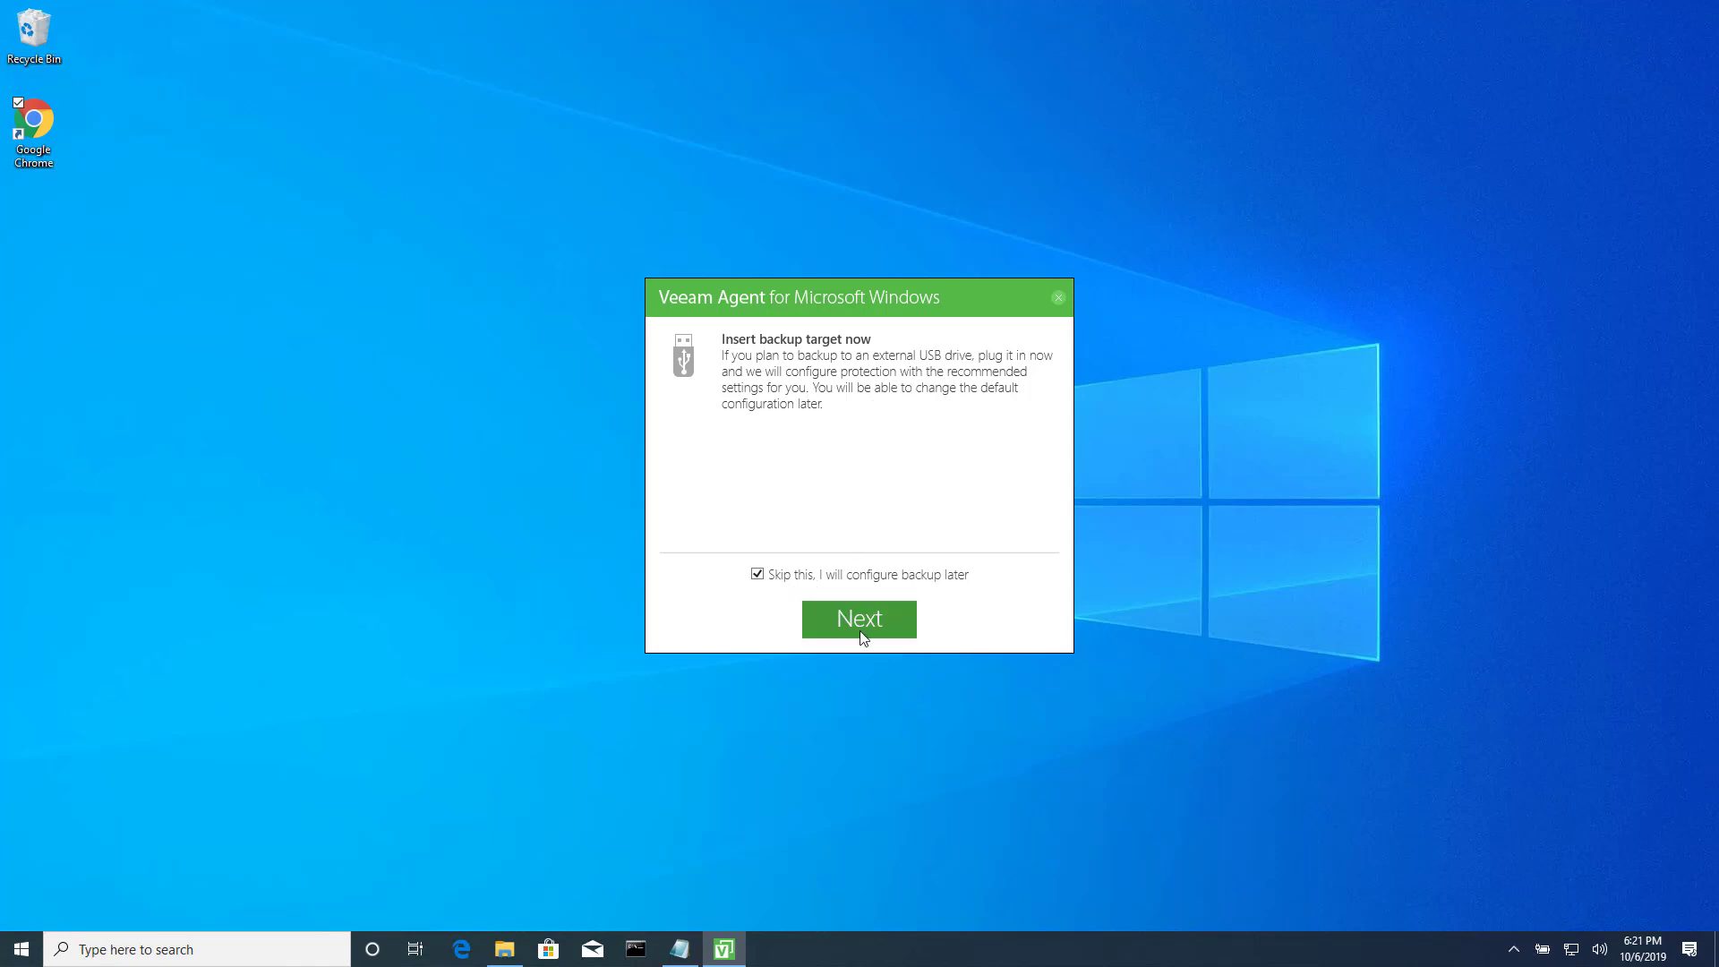
{"action": "left_click", "coordinate": [864, 632]}
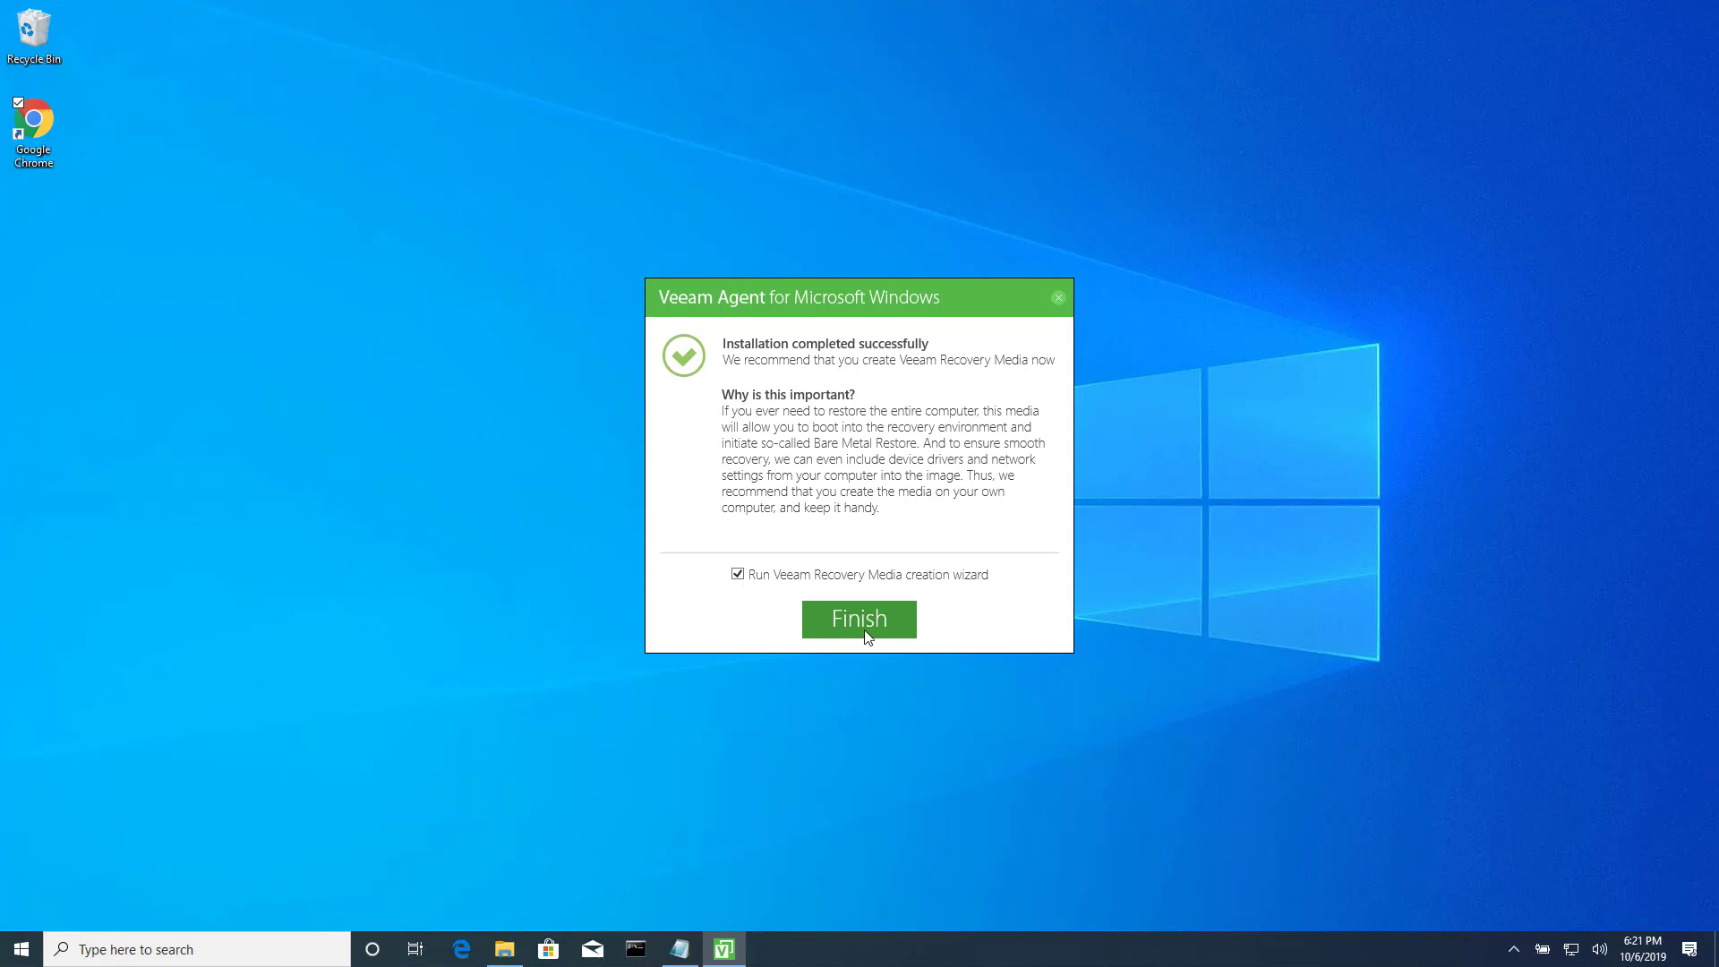
Launch the Recovery Media wizard and create an ISO image in the default Documents location.
{"action": "left_click", "coordinate": [862, 633]}
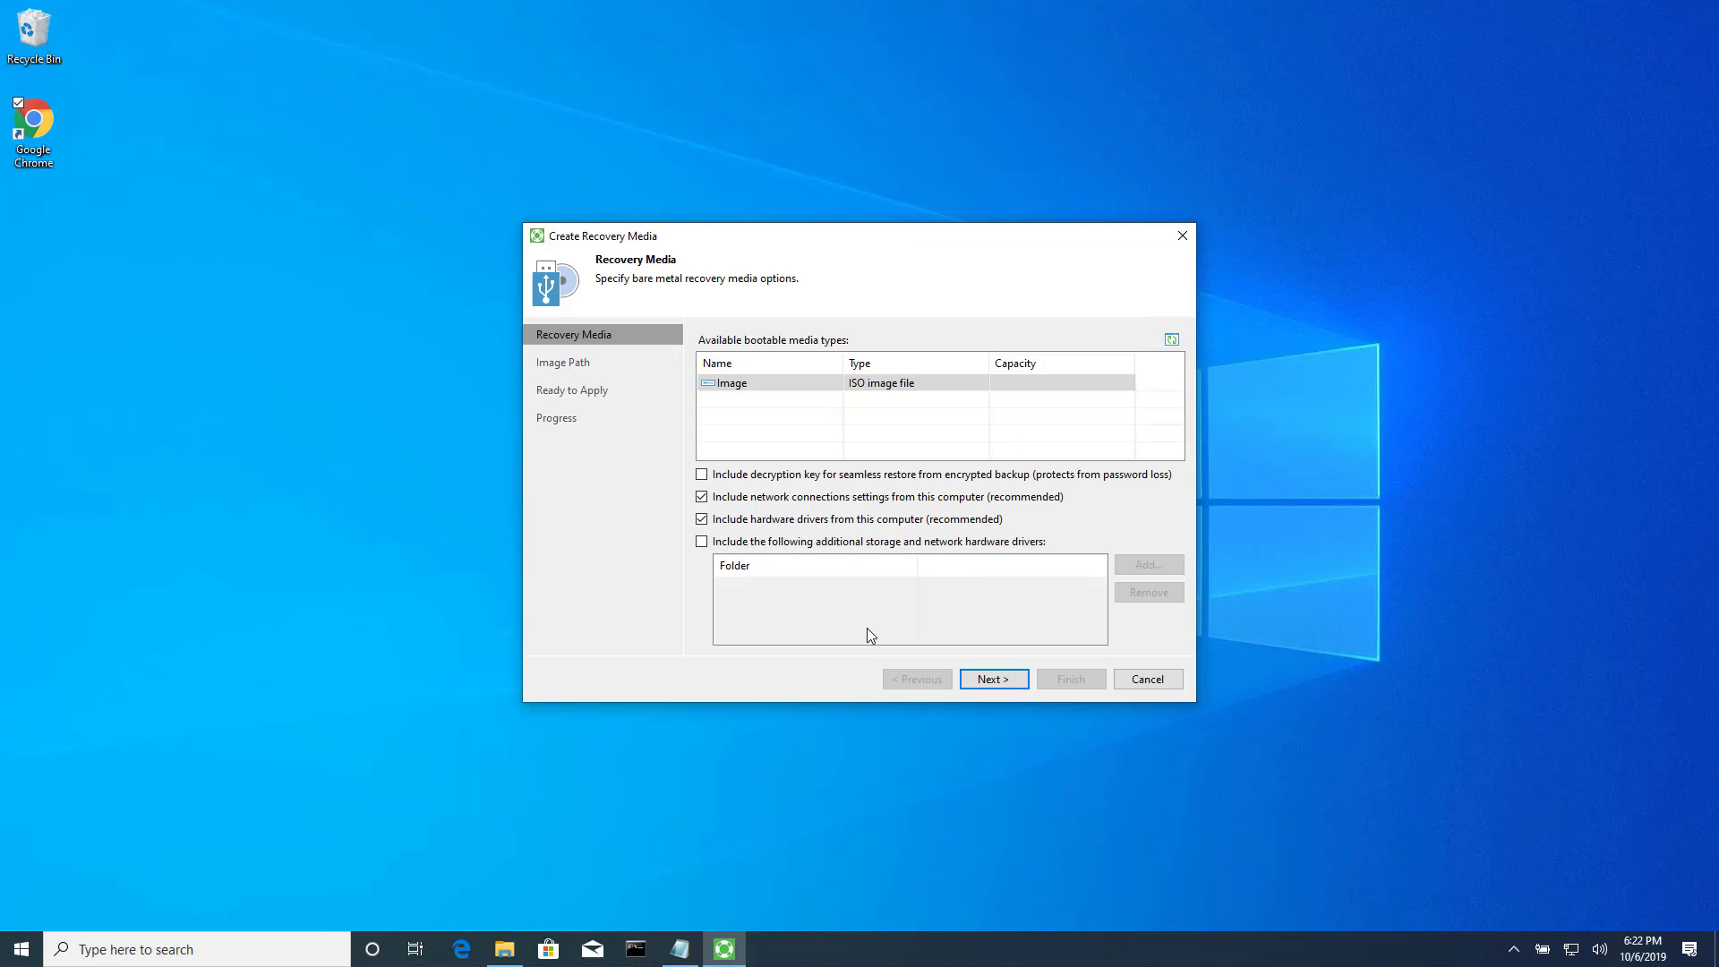
{"action": "left_click", "coordinate": [994, 680]}
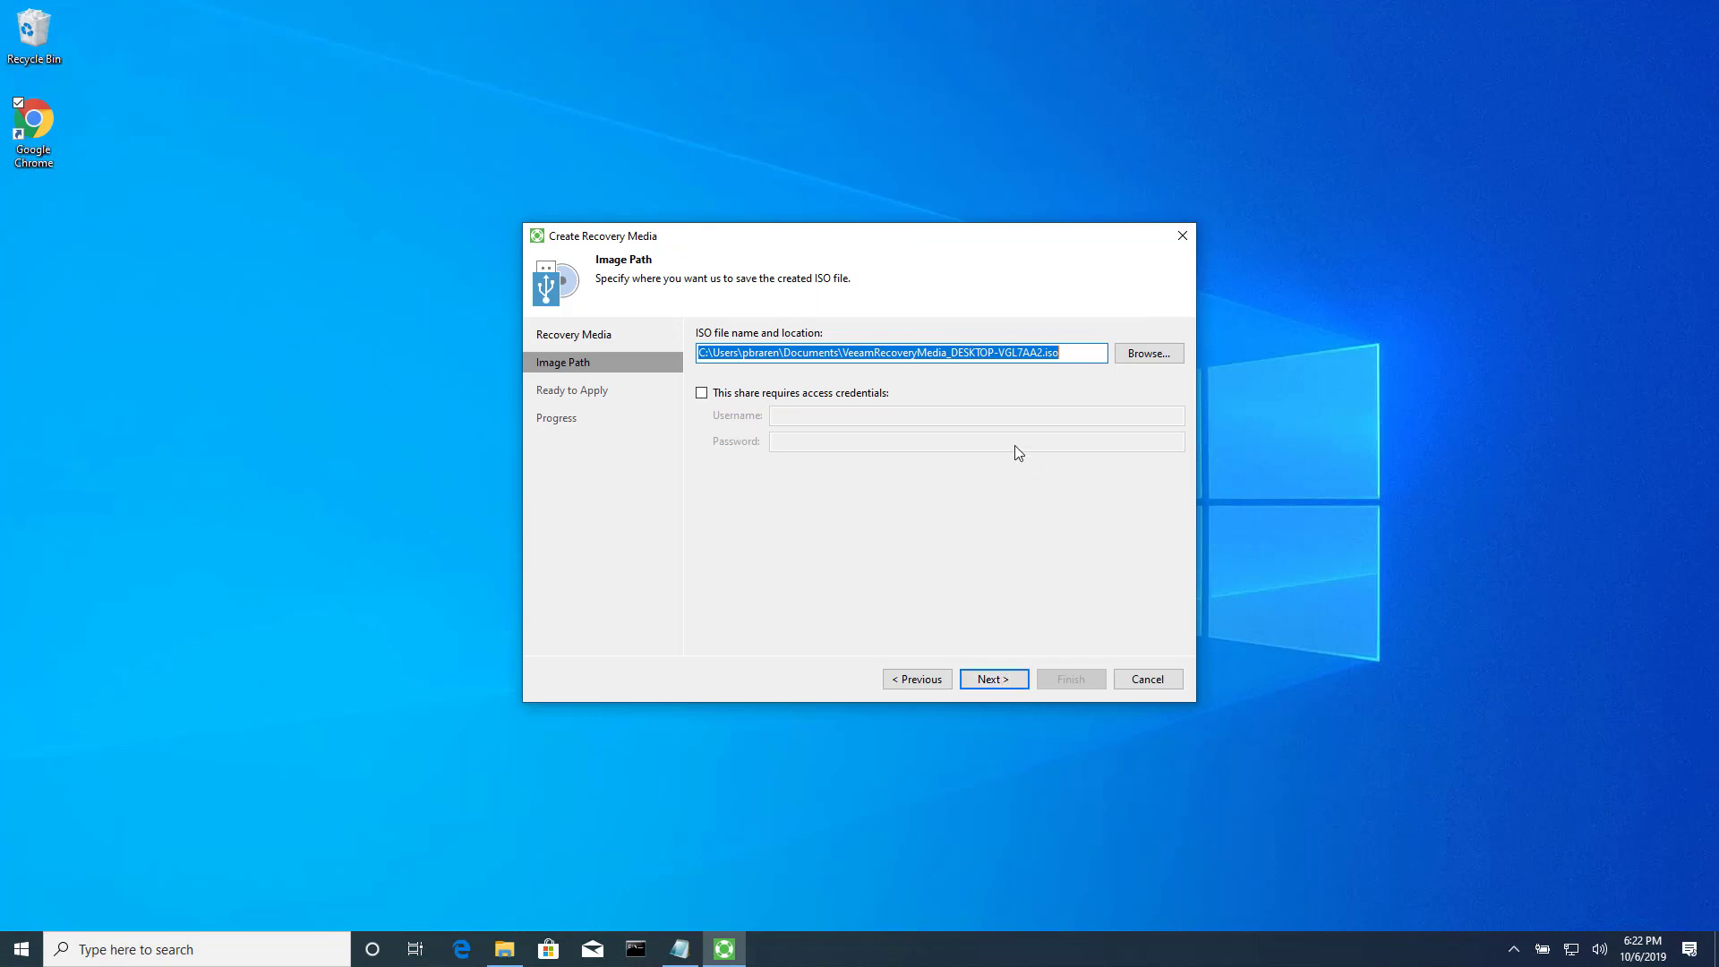
{"action": "left_click", "coordinate": [1006, 683]}
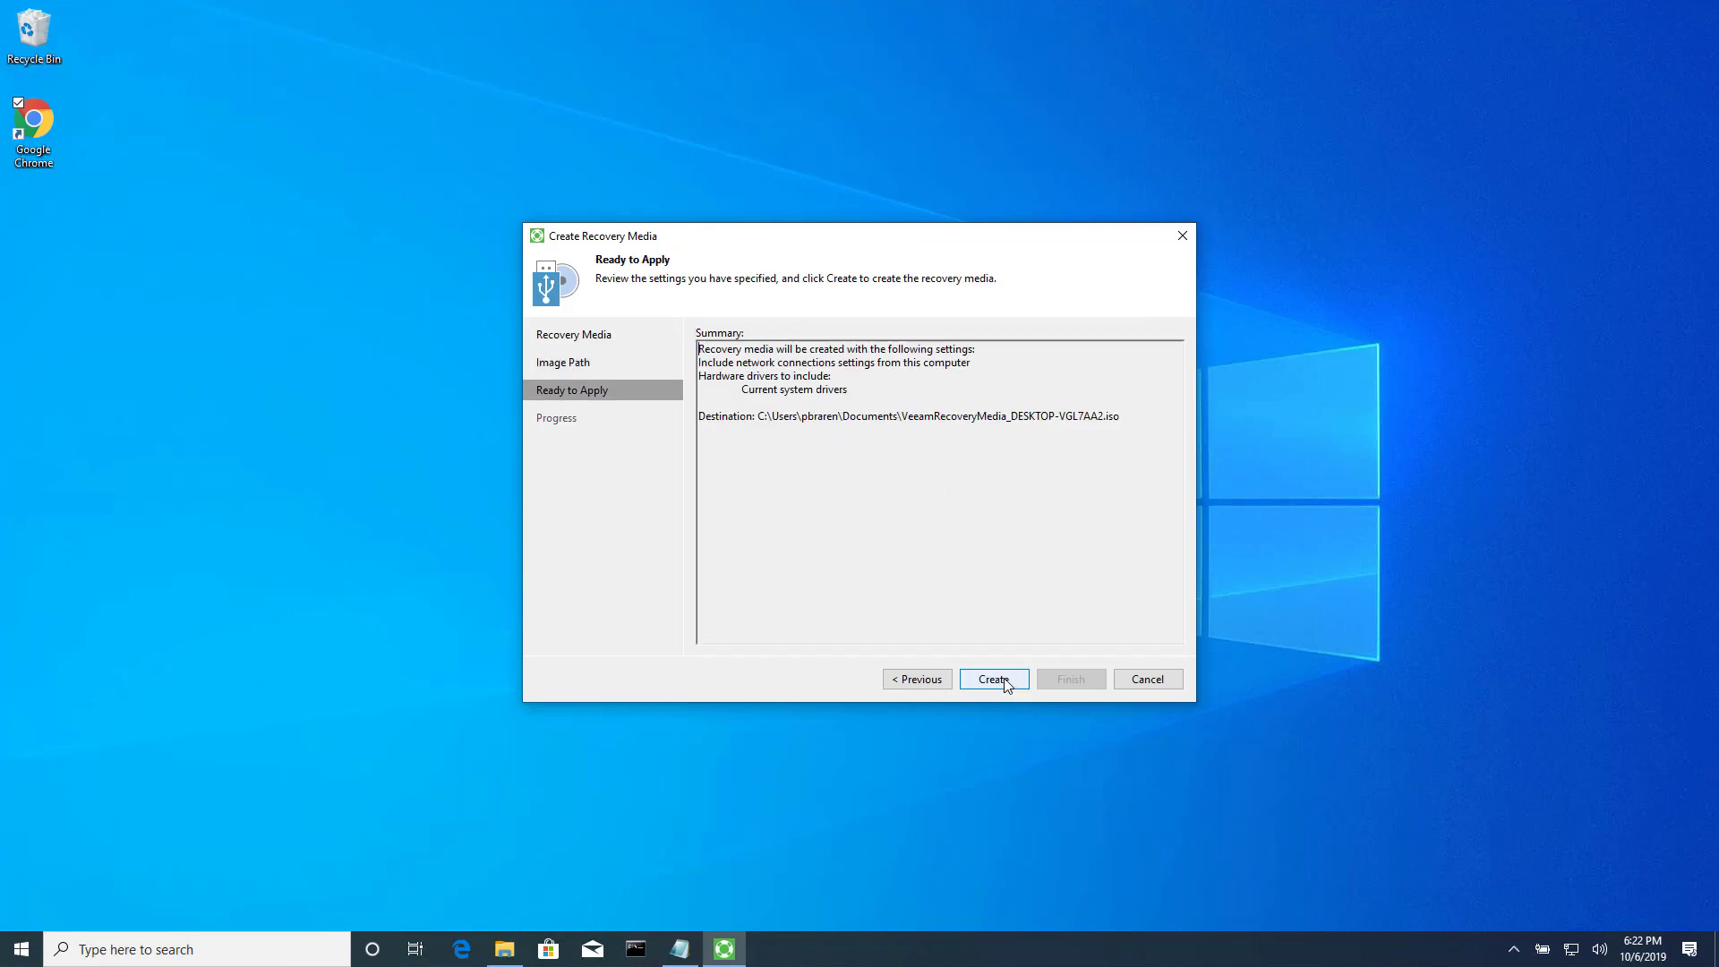
{"action": "left_click", "coordinate": [1004, 682]}
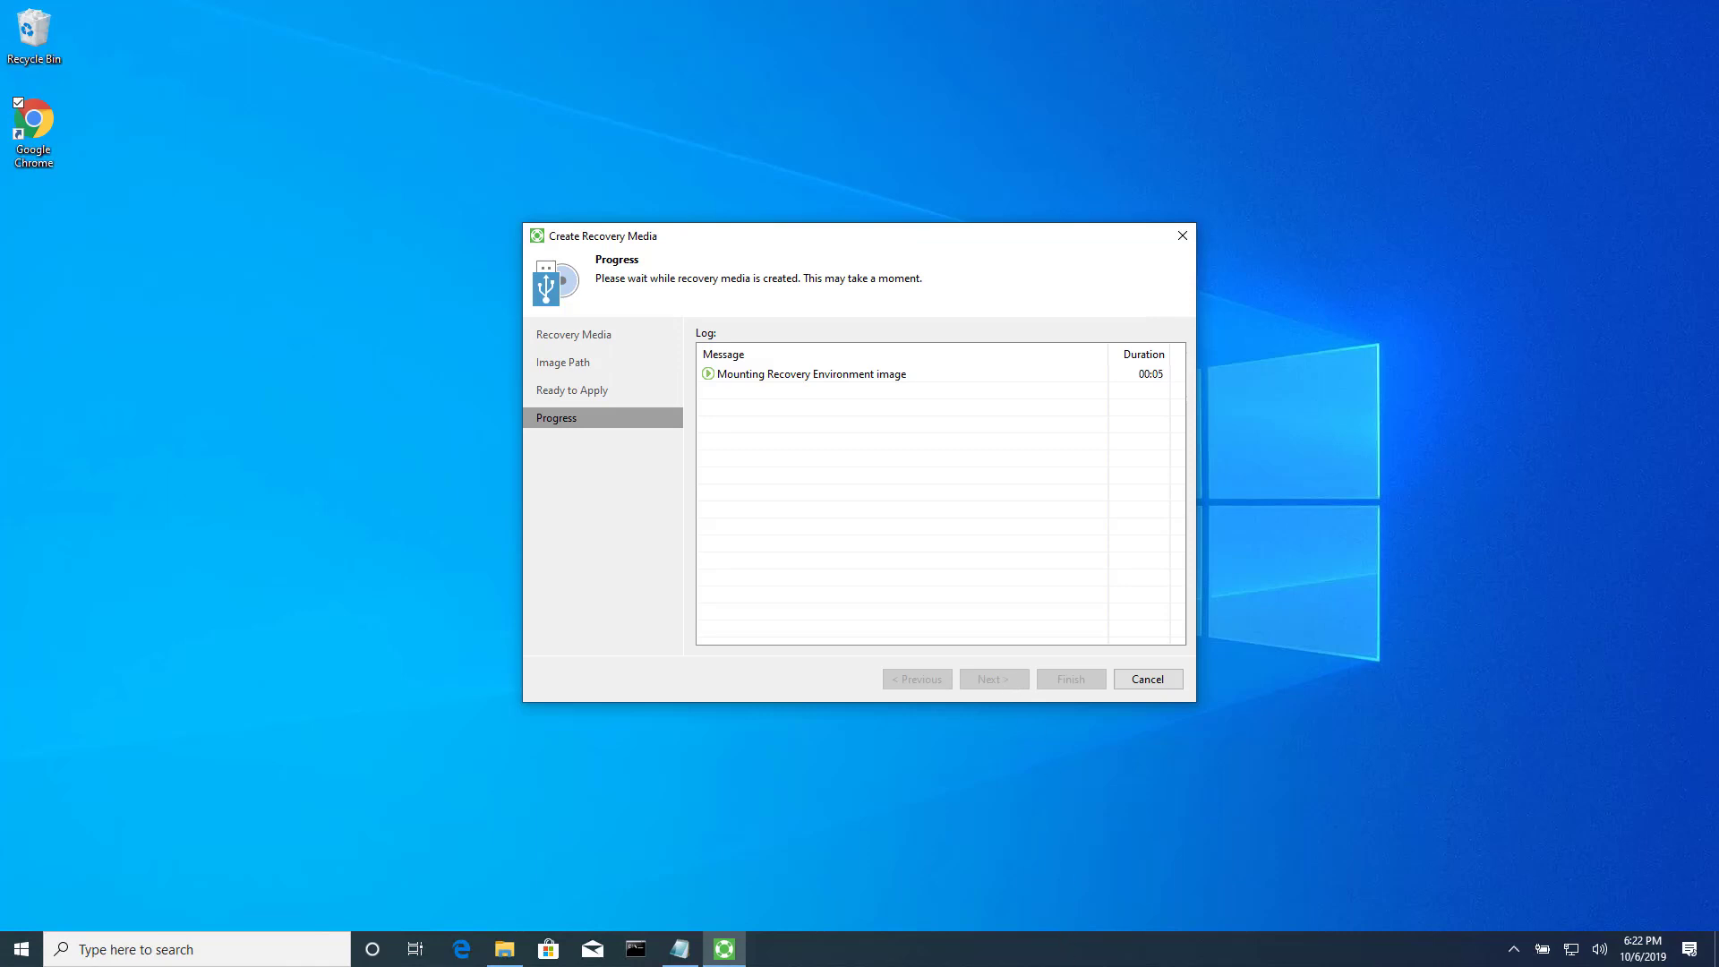
Pin the Veeam tray icon, open the agent's main window, and move the recovery media progress aside.
{"action": "left_click", "coordinate": [1514, 949]}
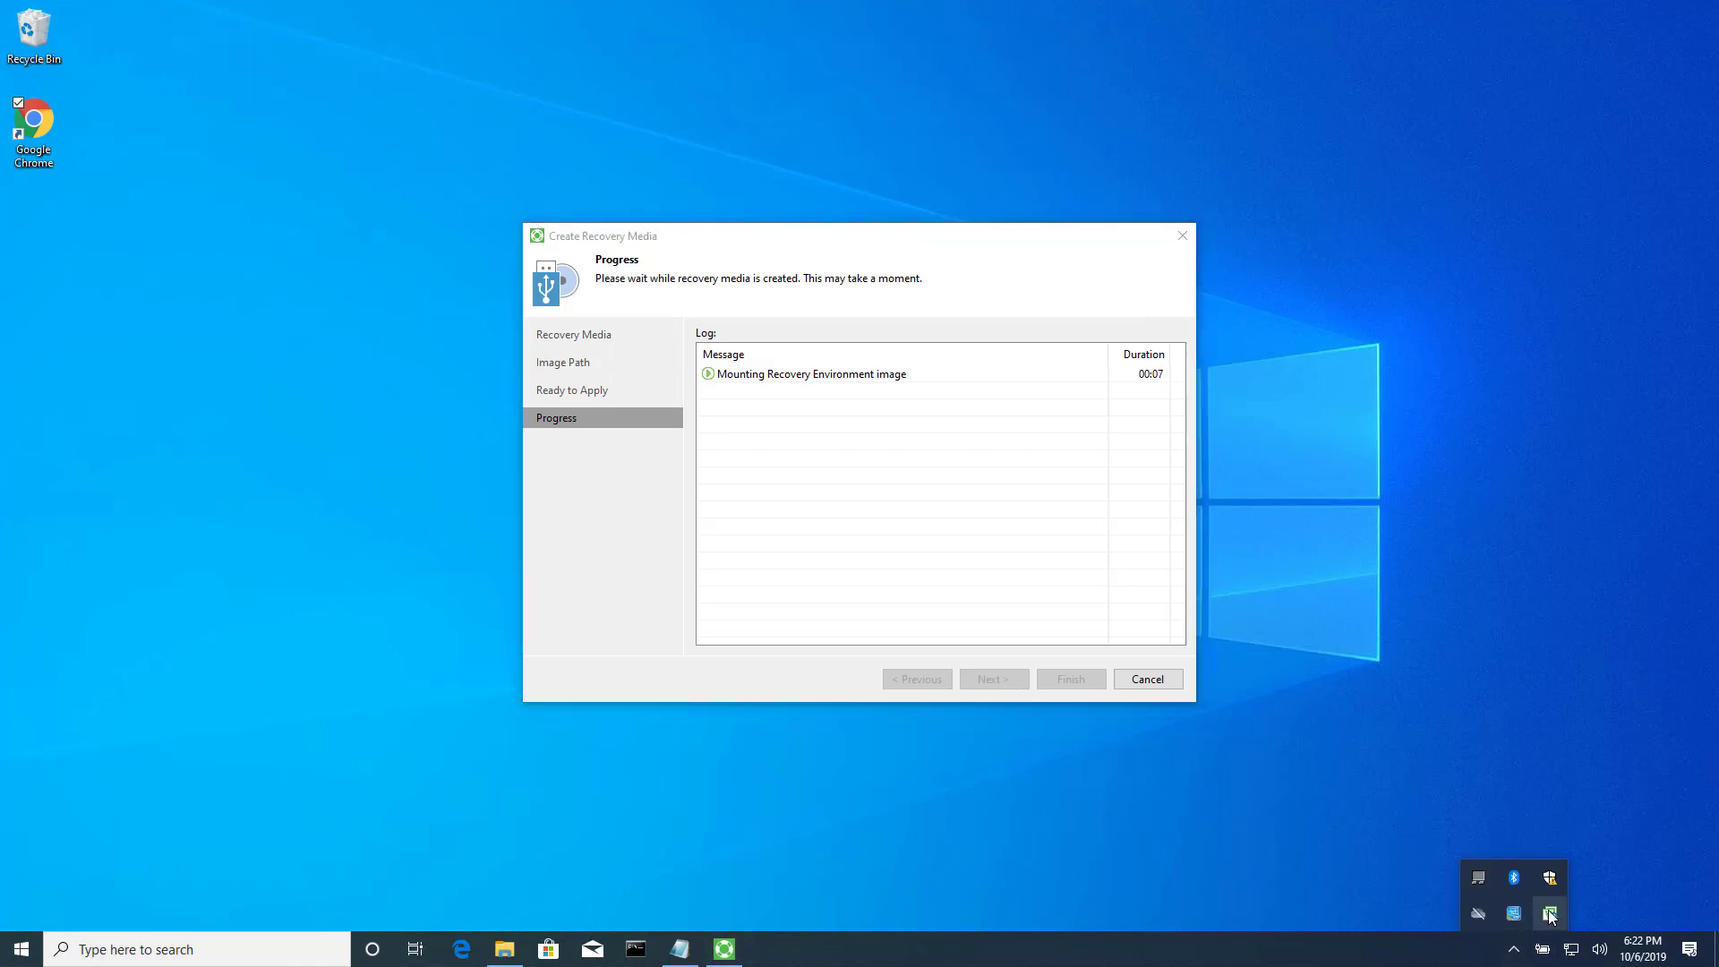
{"action": "left_click_drag", "start_coordinate": [1550, 915], "coordinate": [1513, 951]}
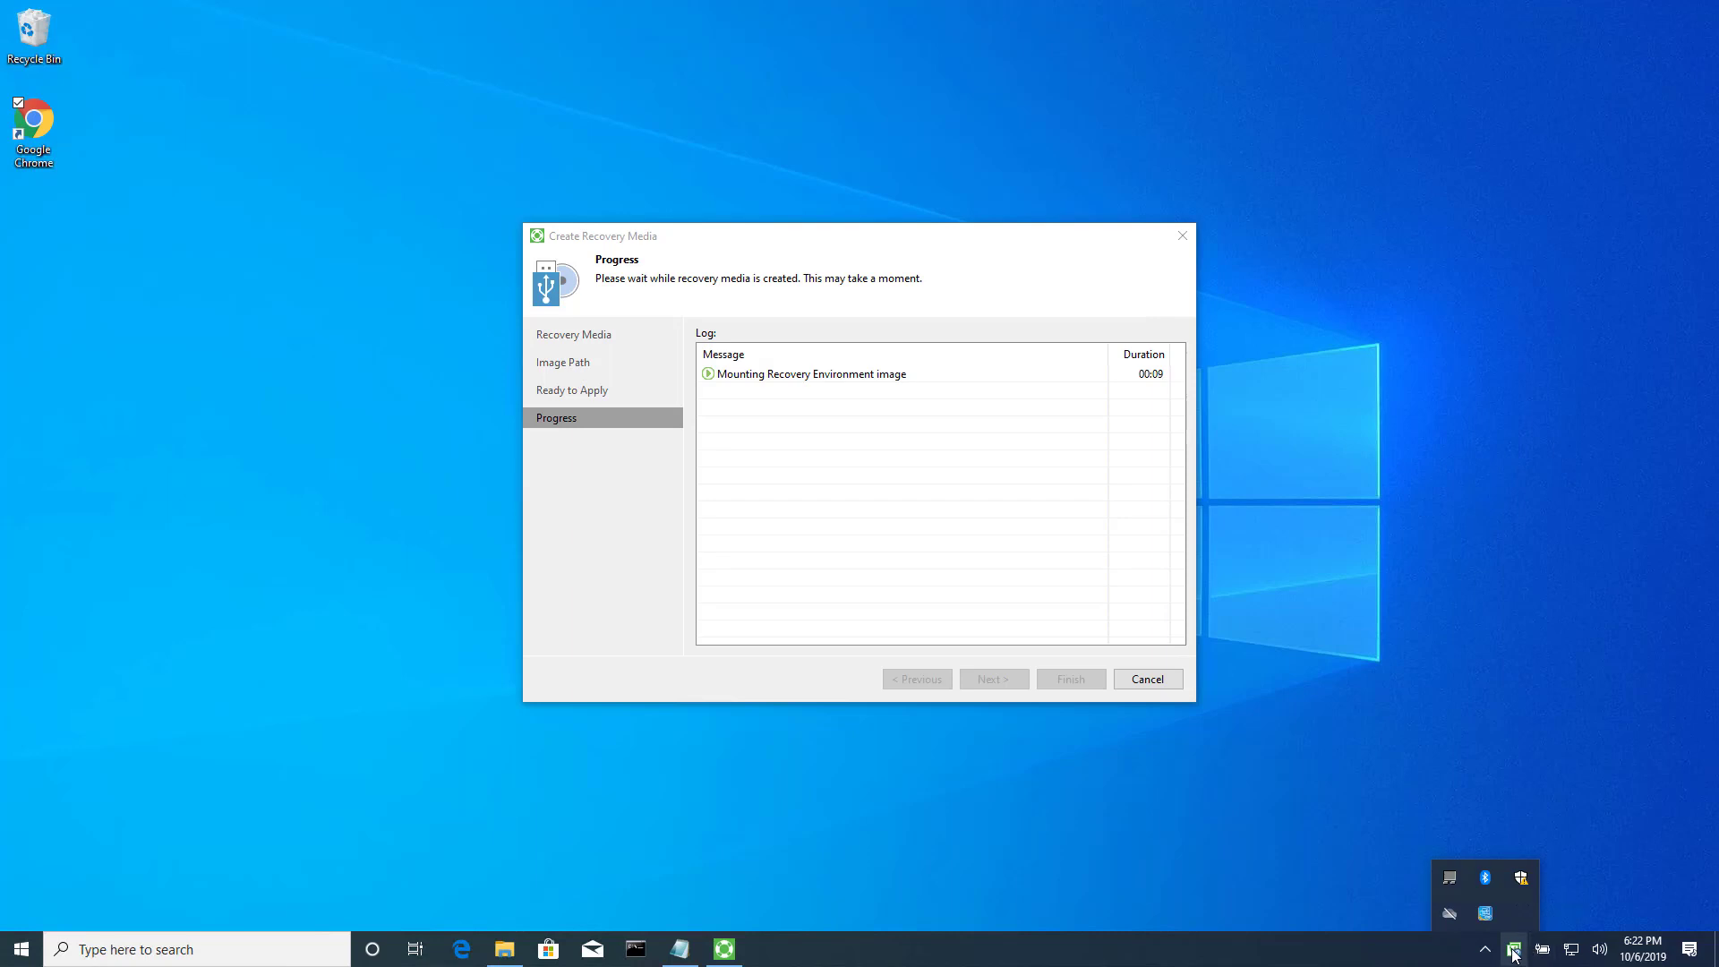
{"action": "double_click", "coordinate": [1513, 951]}
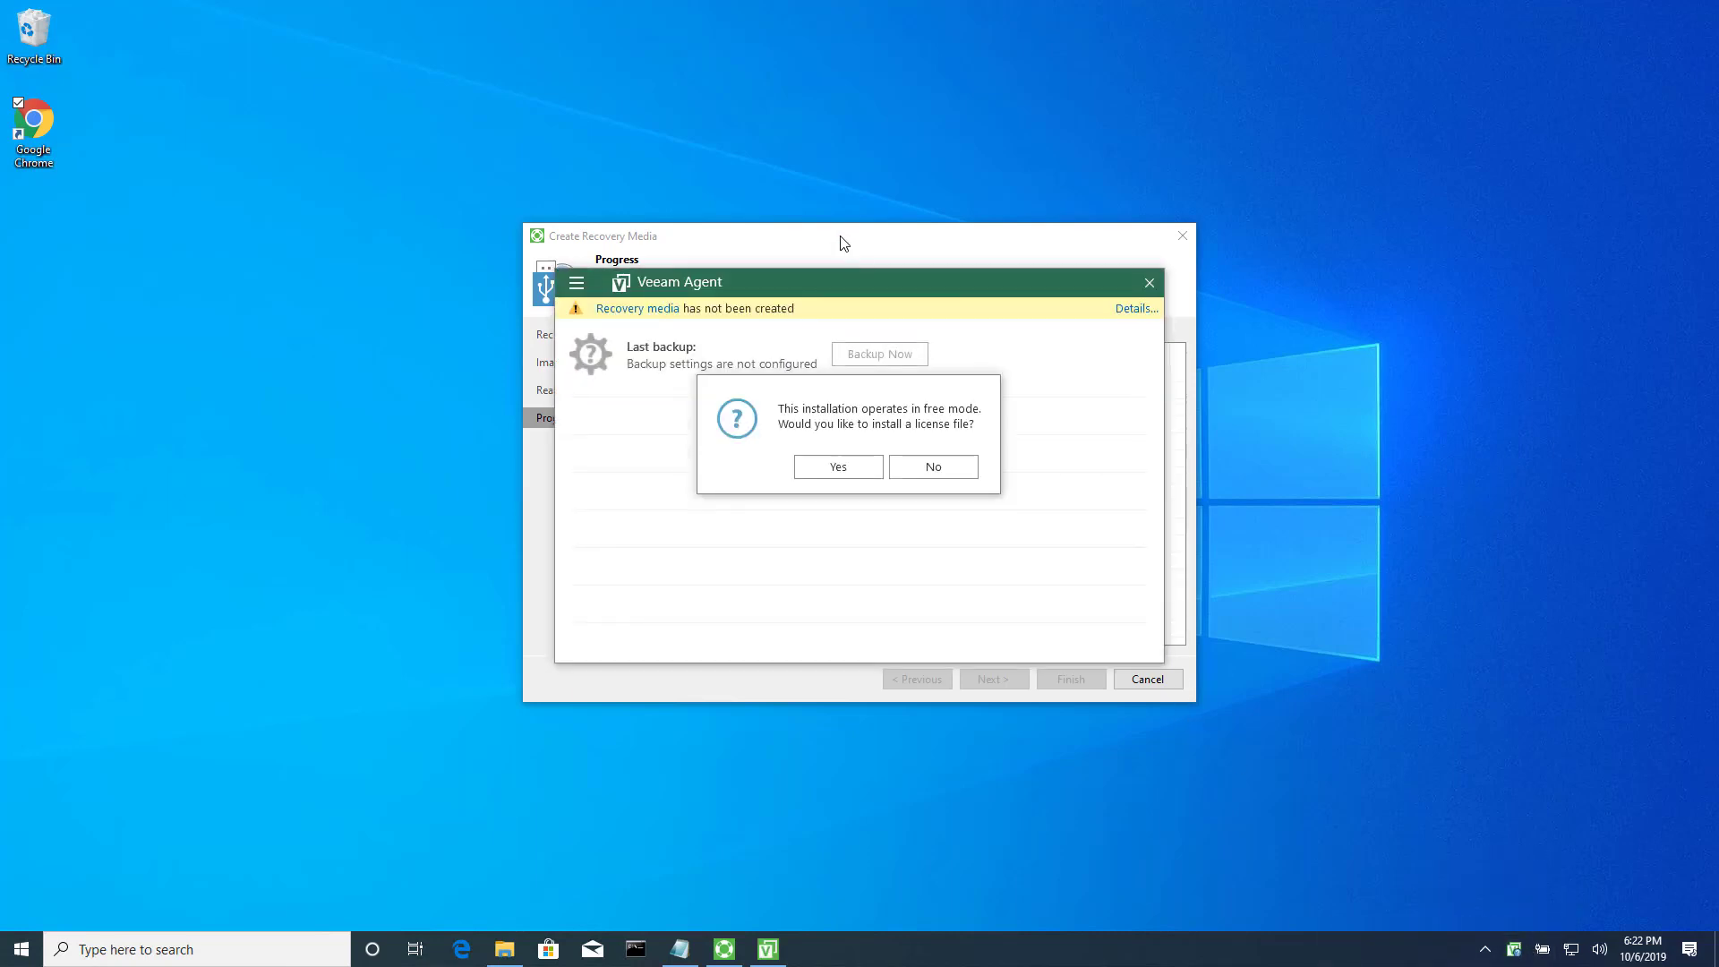
{"action": "left_click_drag", "start_coordinate": [840, 242], "coordinate": [1389, 189]}
{"action": "left_click_drag", "start_coordinate": [1427, 436], "coordinate": [1354, 712]}
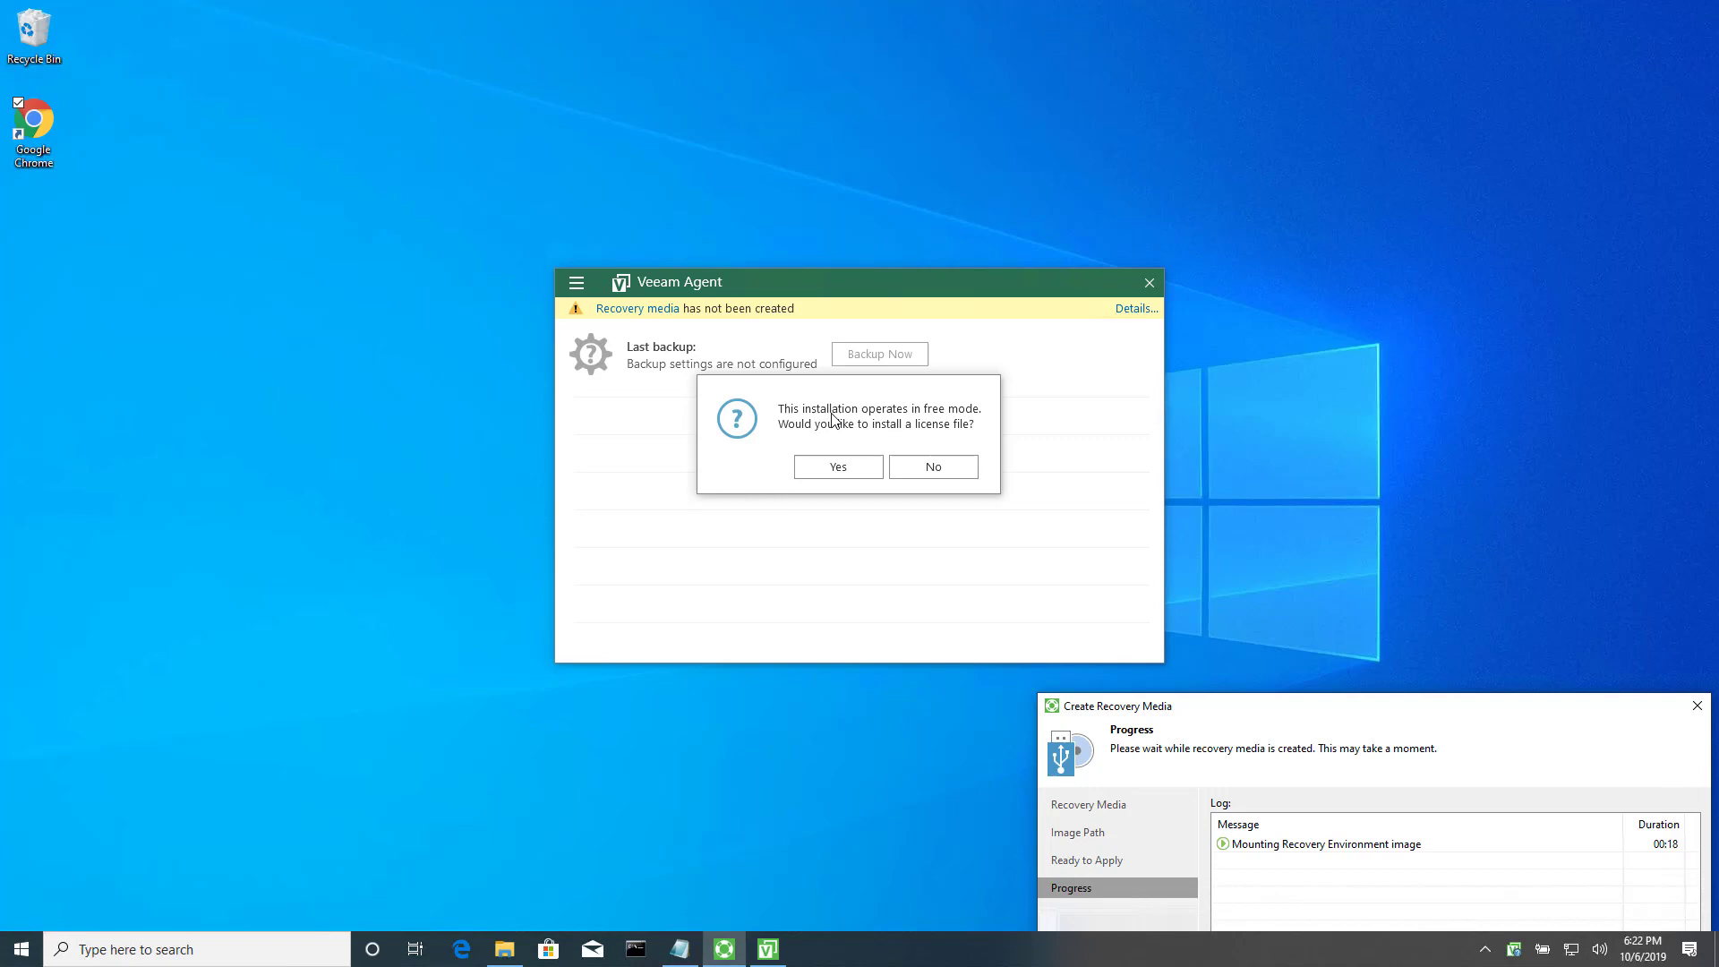
Install the Workstation license from the downloaded .lic file and close the license details.
{"action": "left_click", "coordinate": [843, 467]}
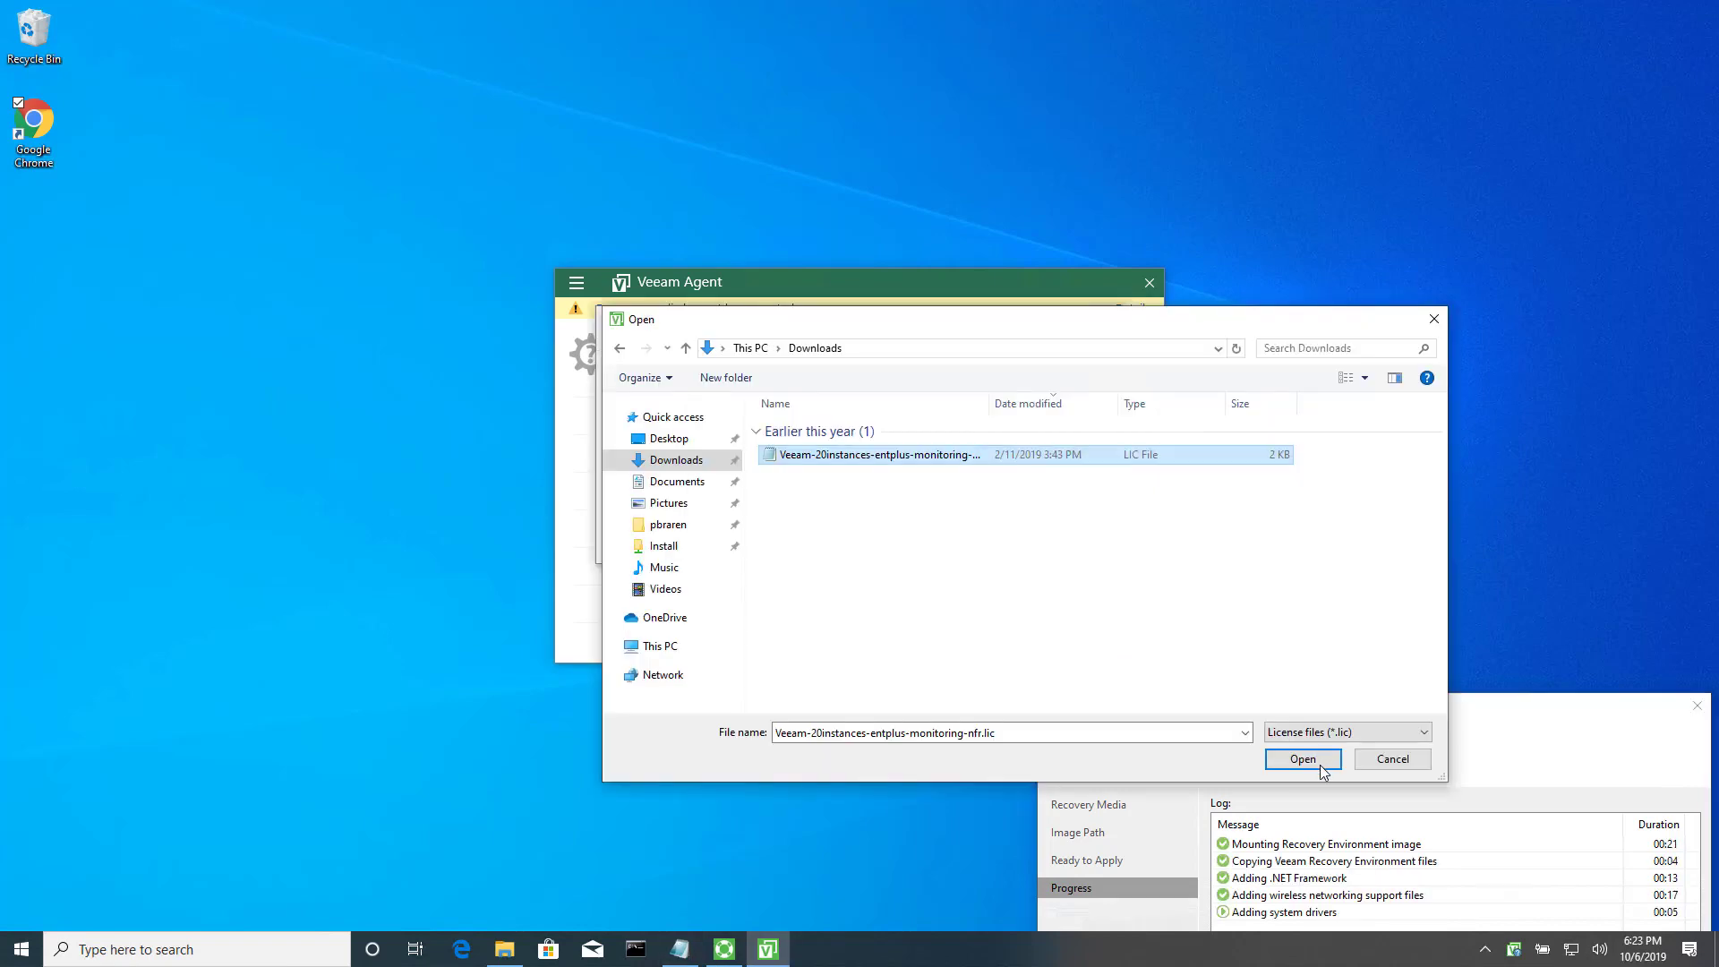
{"action": "left_click", "coordinate": [1322, 766]}
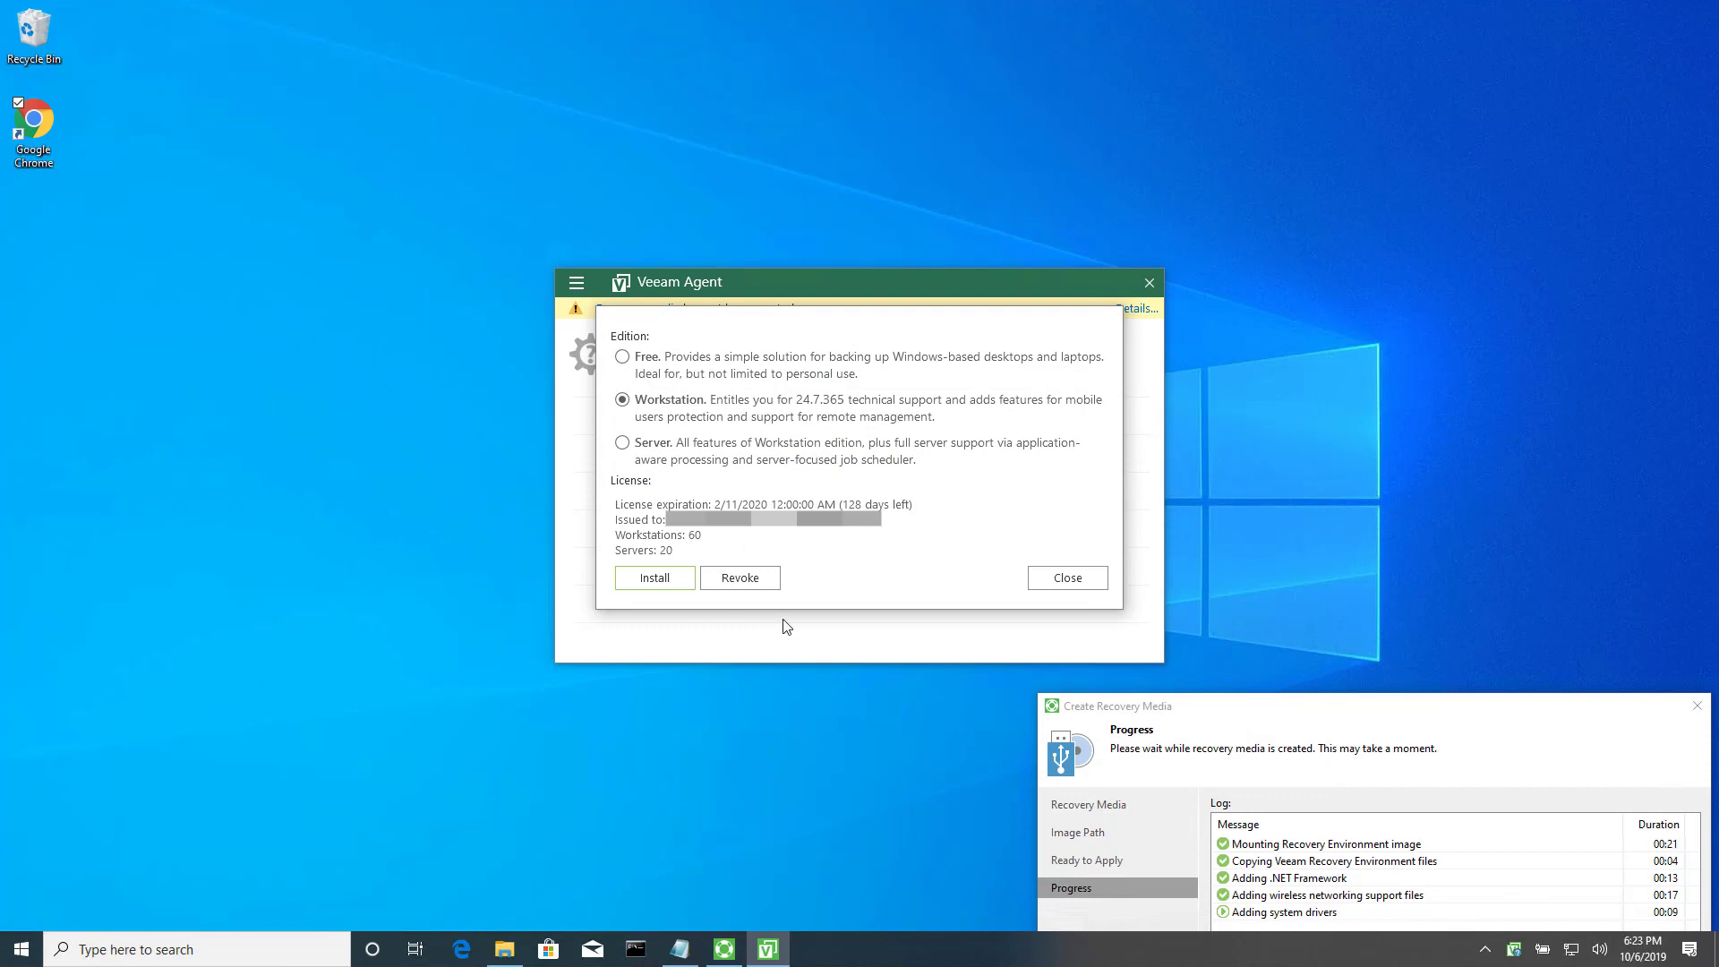
{"action": "left_click", "coordinate": [1053, 580]}
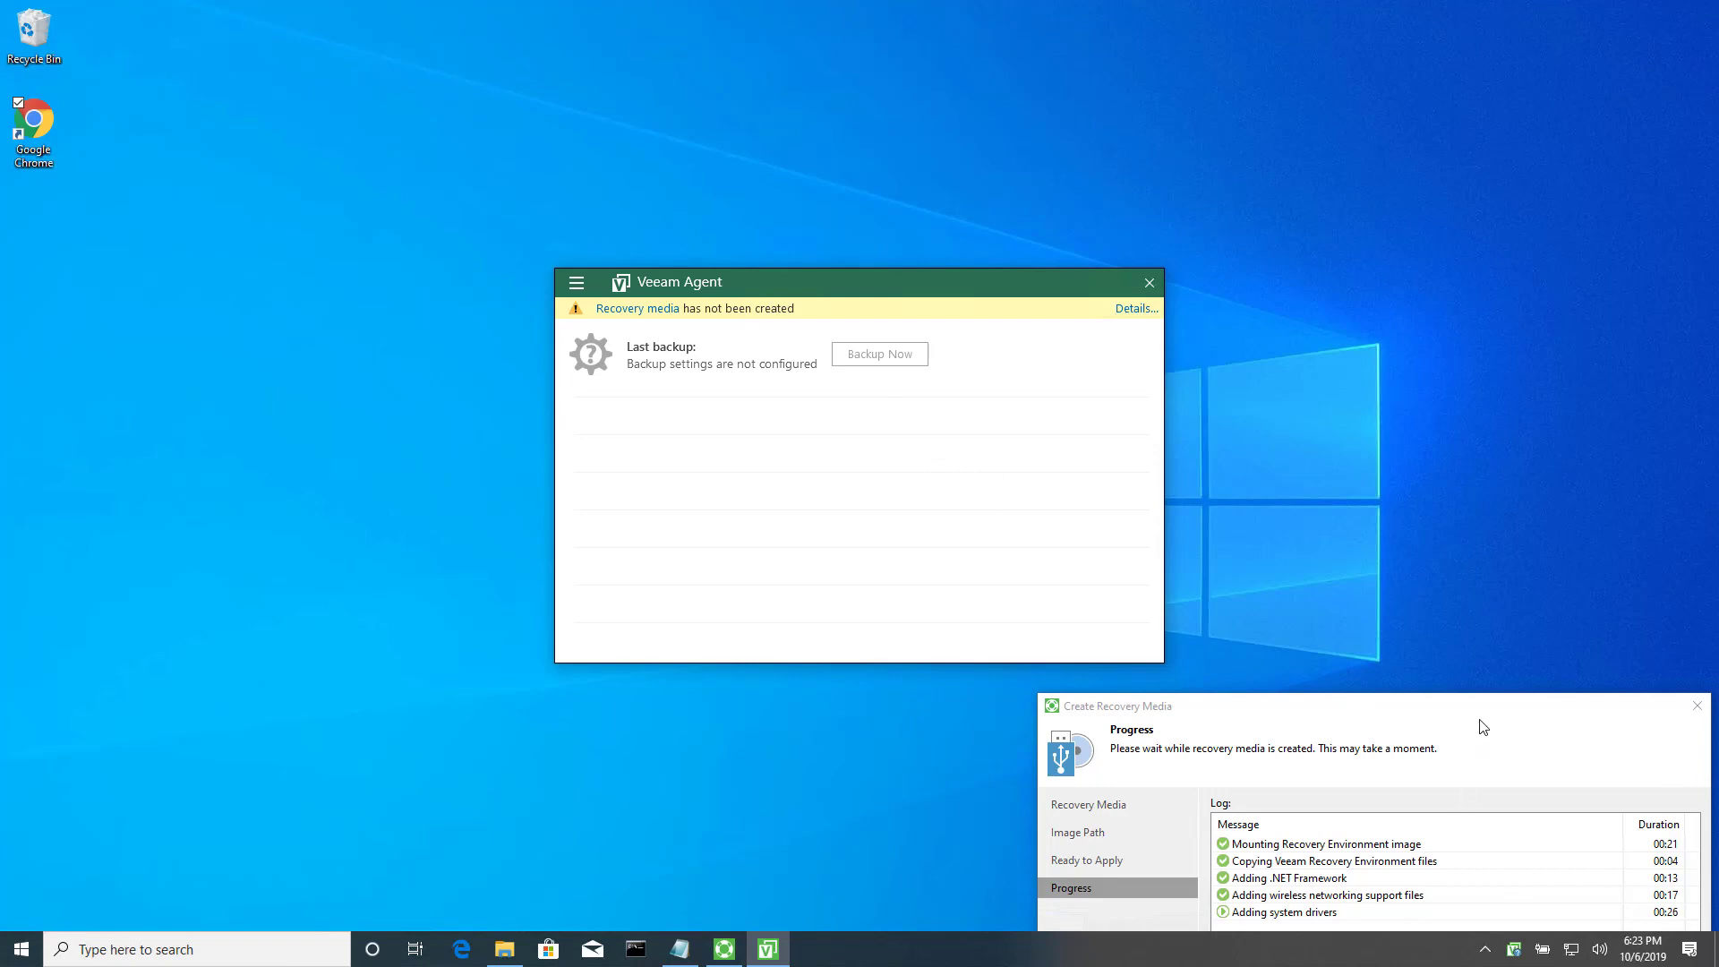
Create a new entire-computer backup job named Daily with a shared folder as the destination.
{"action": "left_click_drag", "start_coordinate": [1489, 703], "coordinate": [1489, 475]}
{"action": "left_click", "coordinate": [996, 283]}
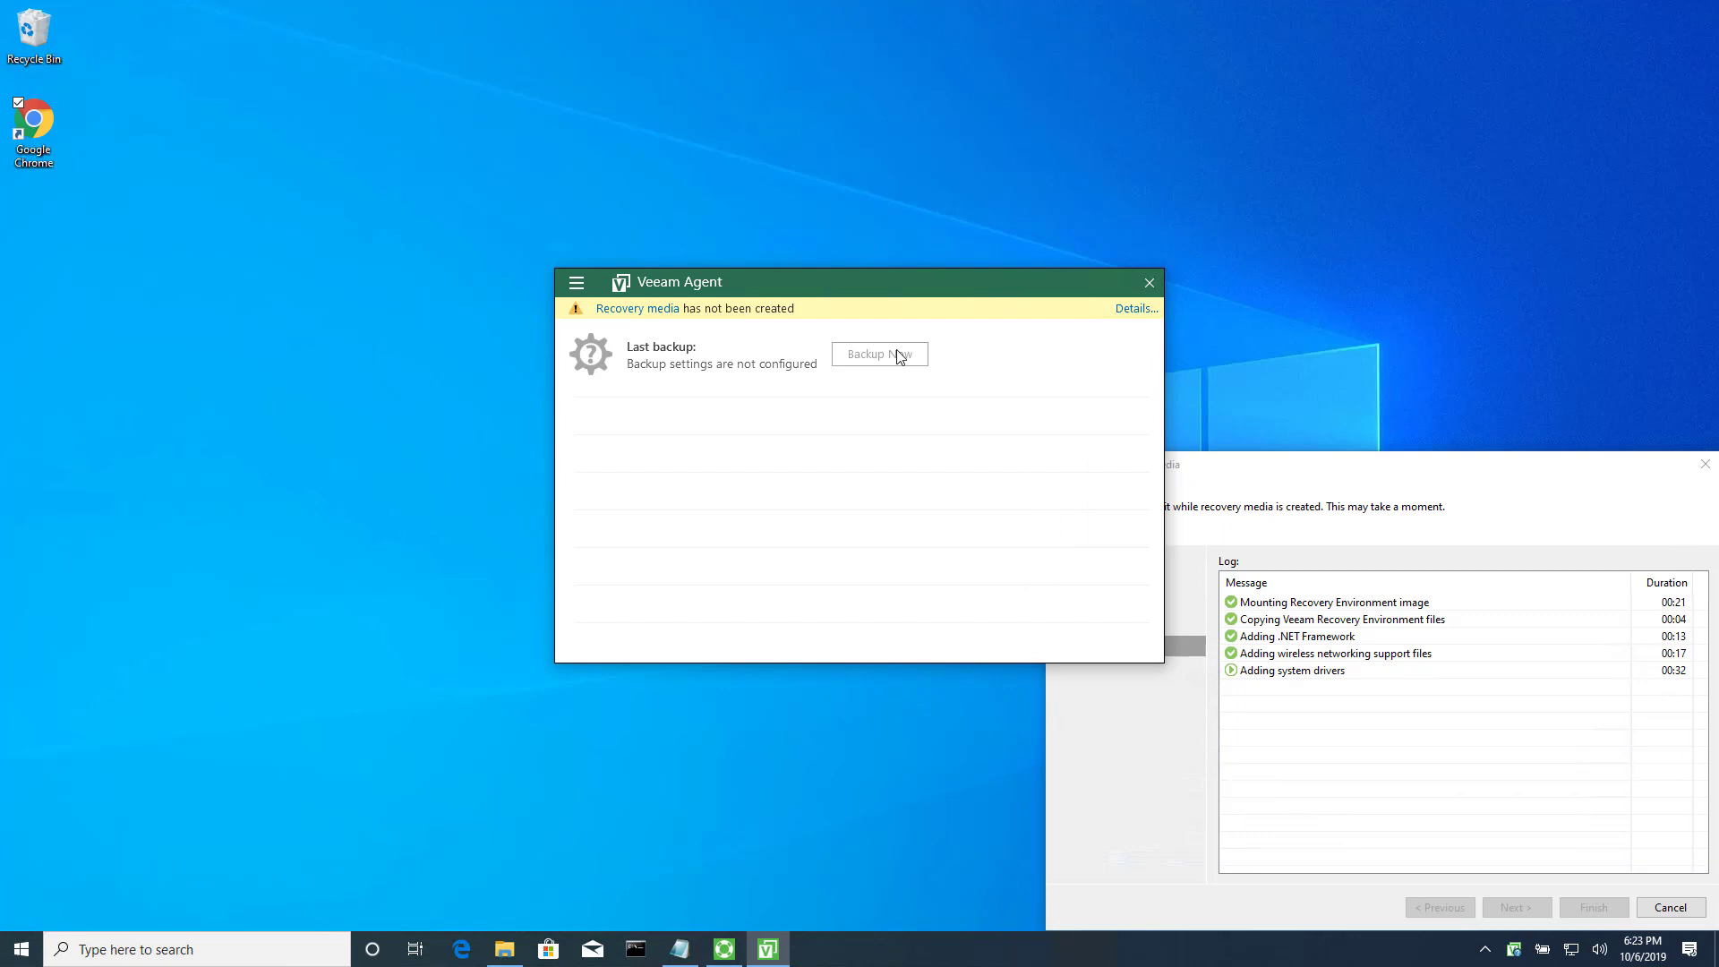
{"action": "left_click", "coordinate": [576, 284]}
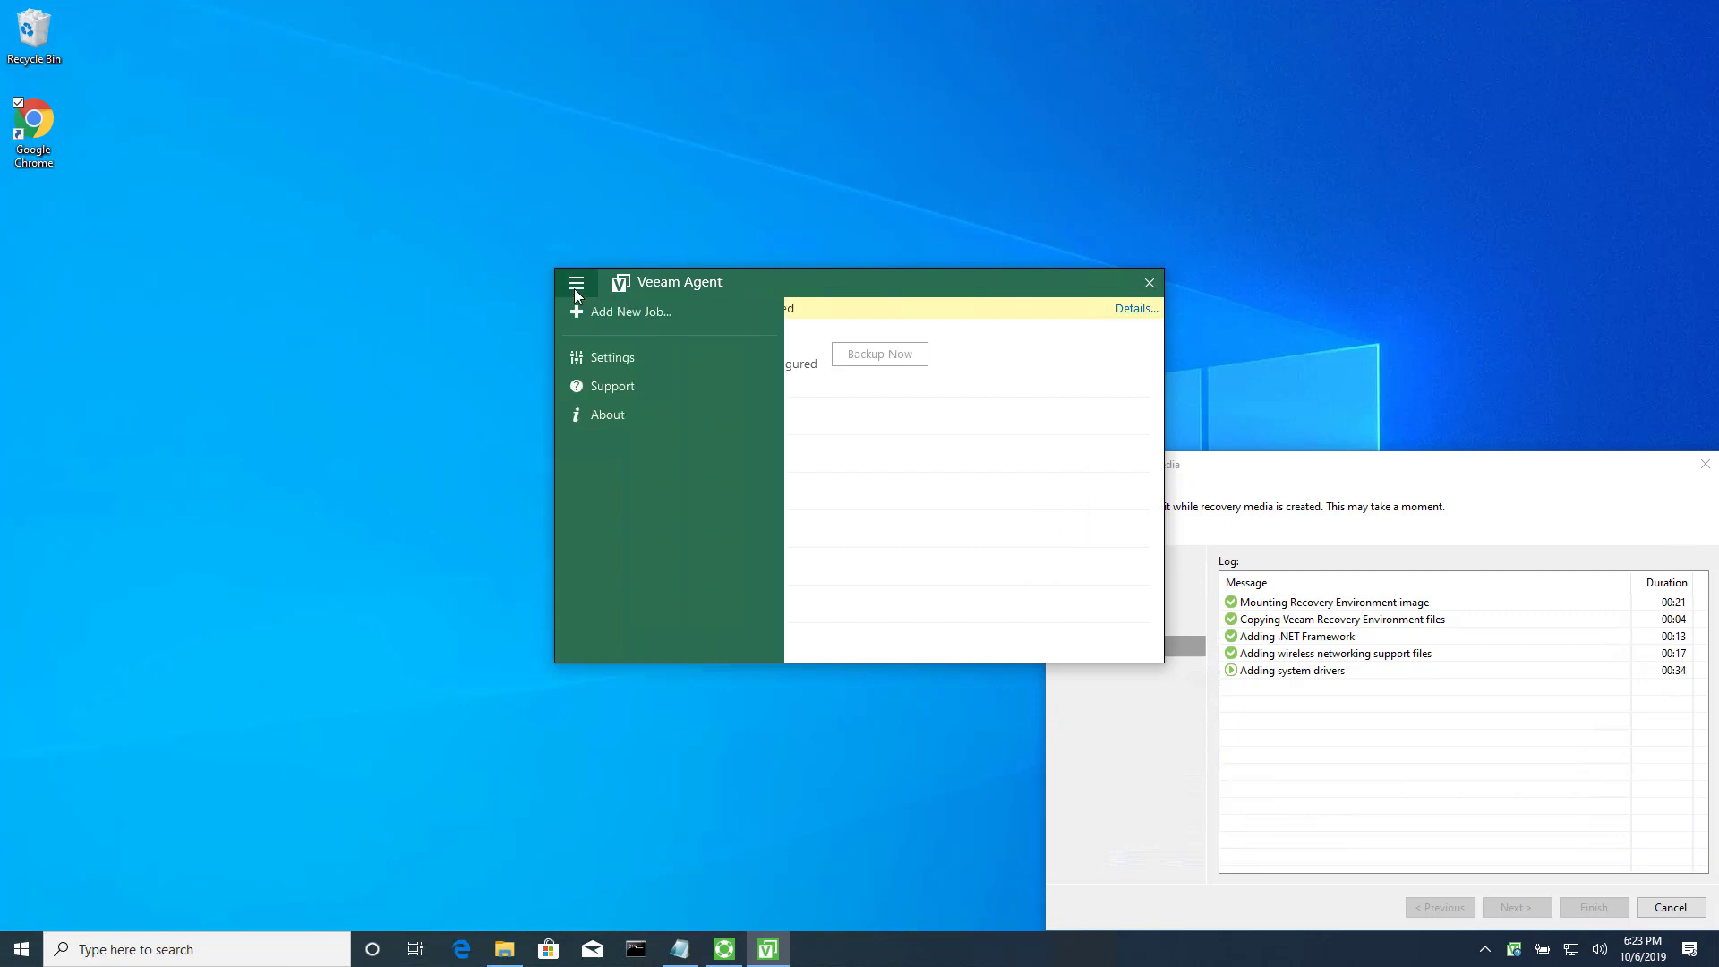
{"action": "left_click", "coordinate": [618, 320]}
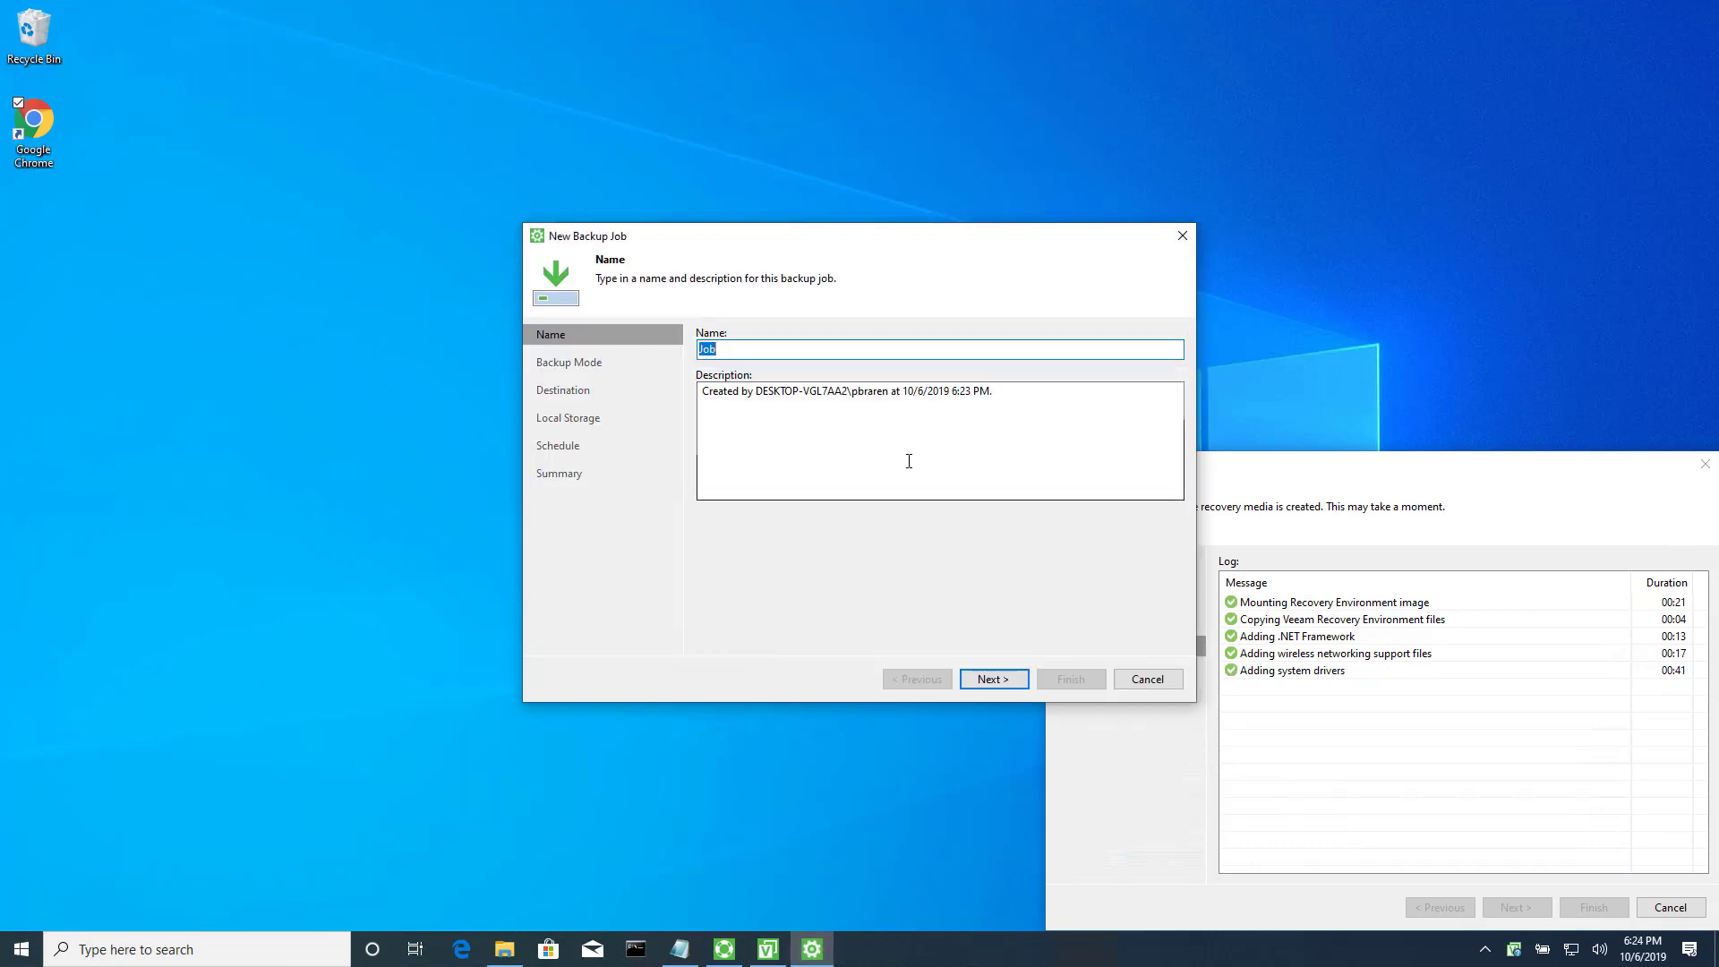
{"action": "type", "text": "Daily backup"}
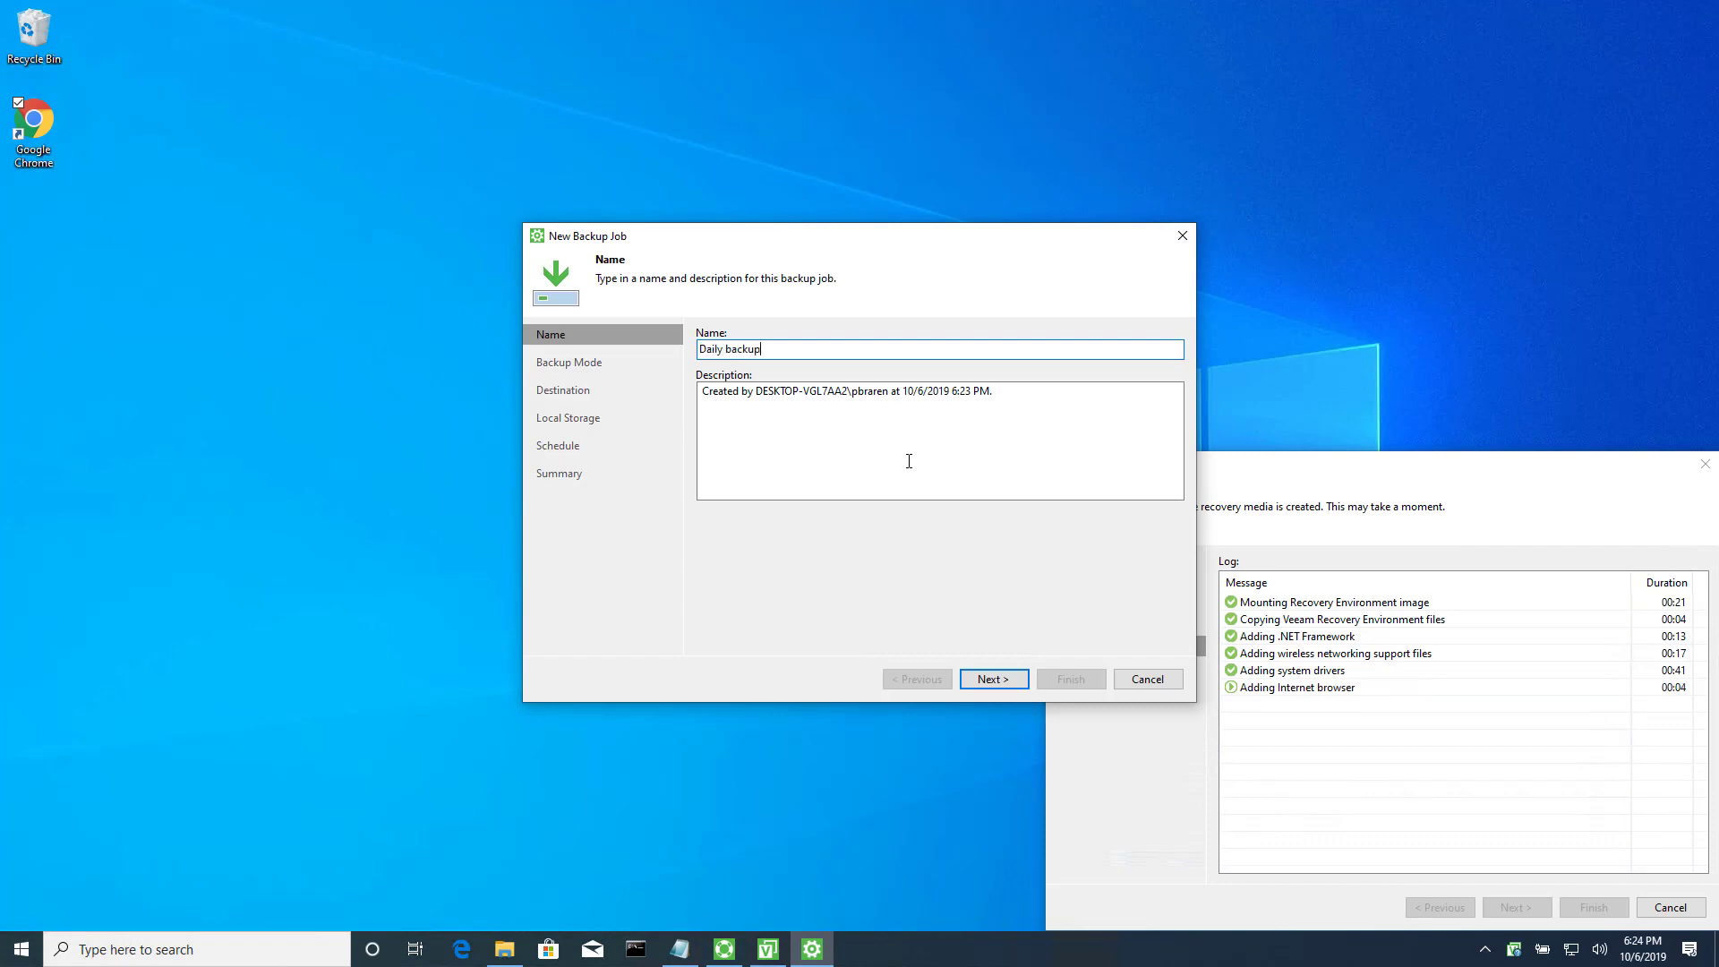
{"action": "key", "text": "Return"}
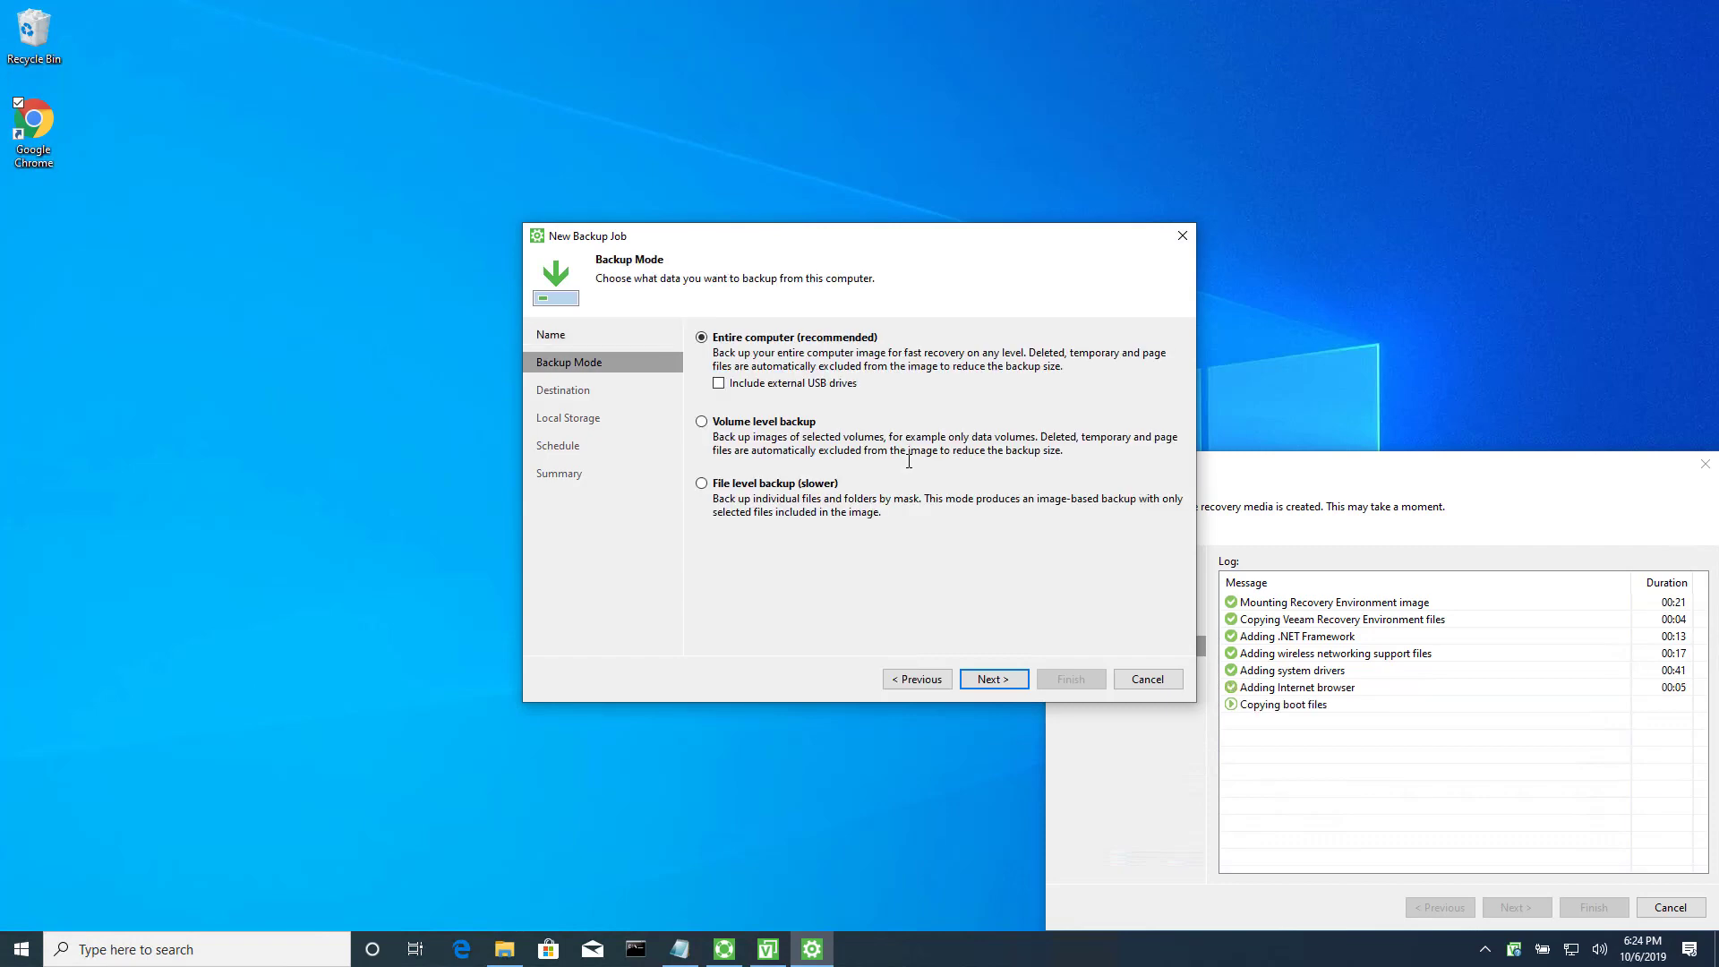
{"action": "left_click", "coordinate": [1007, 682]}
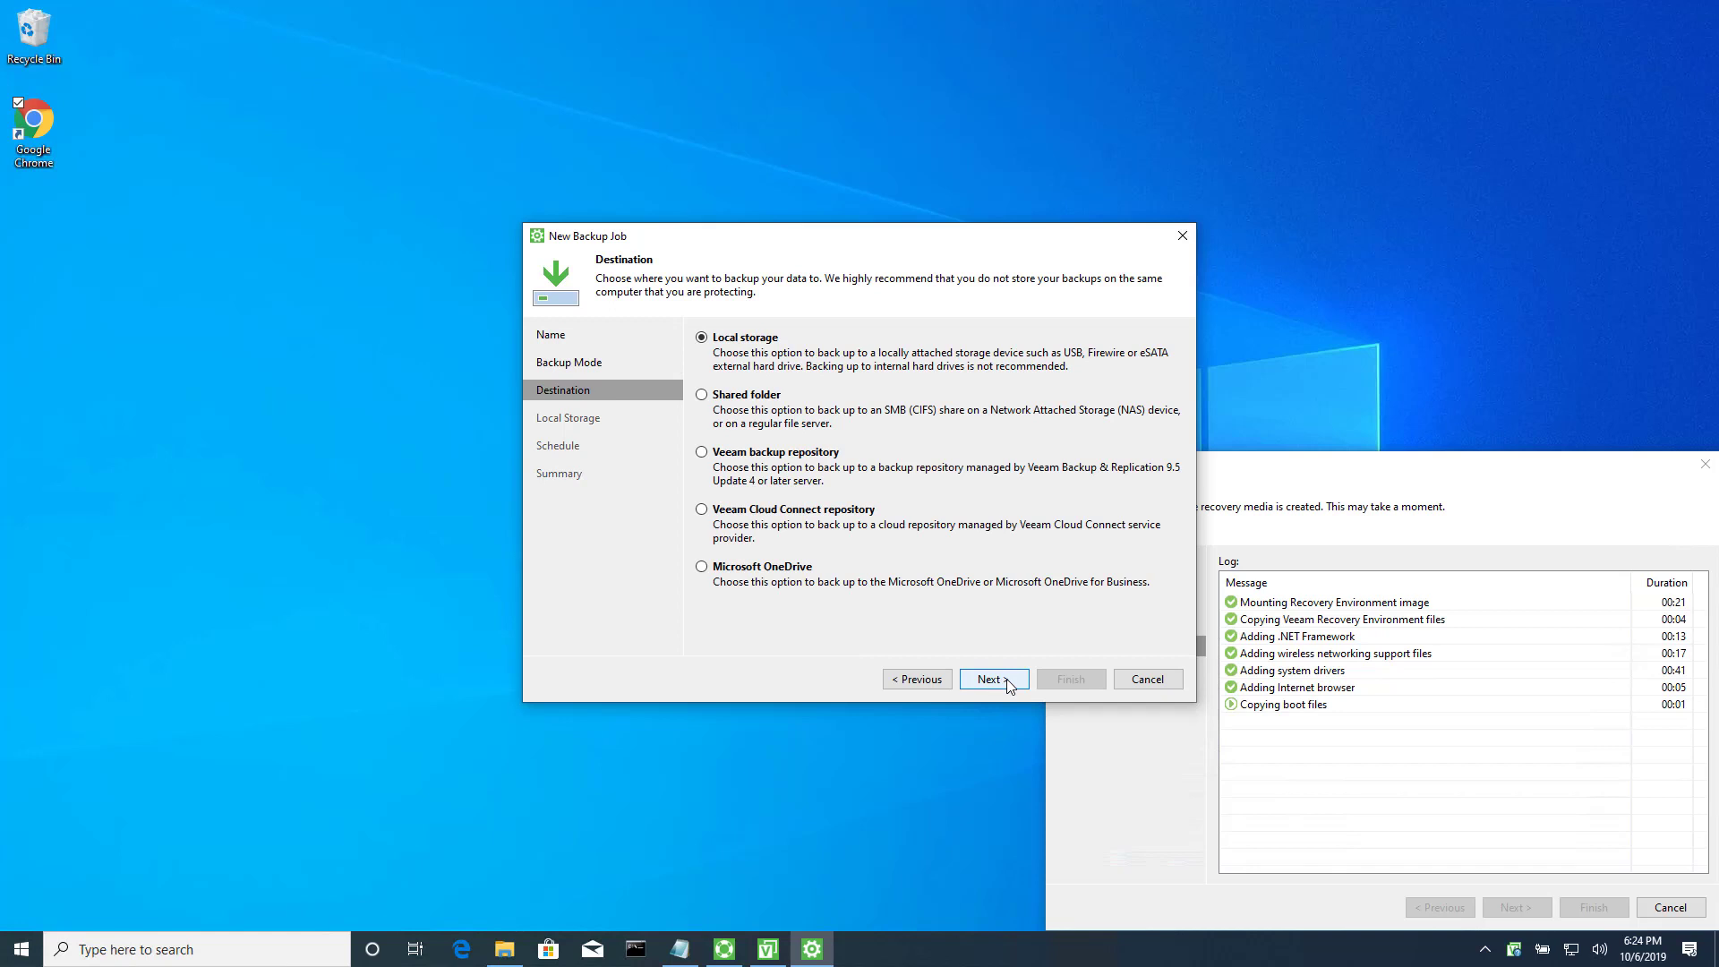
{"action": "left_click", "coordinate": [702, 394]}
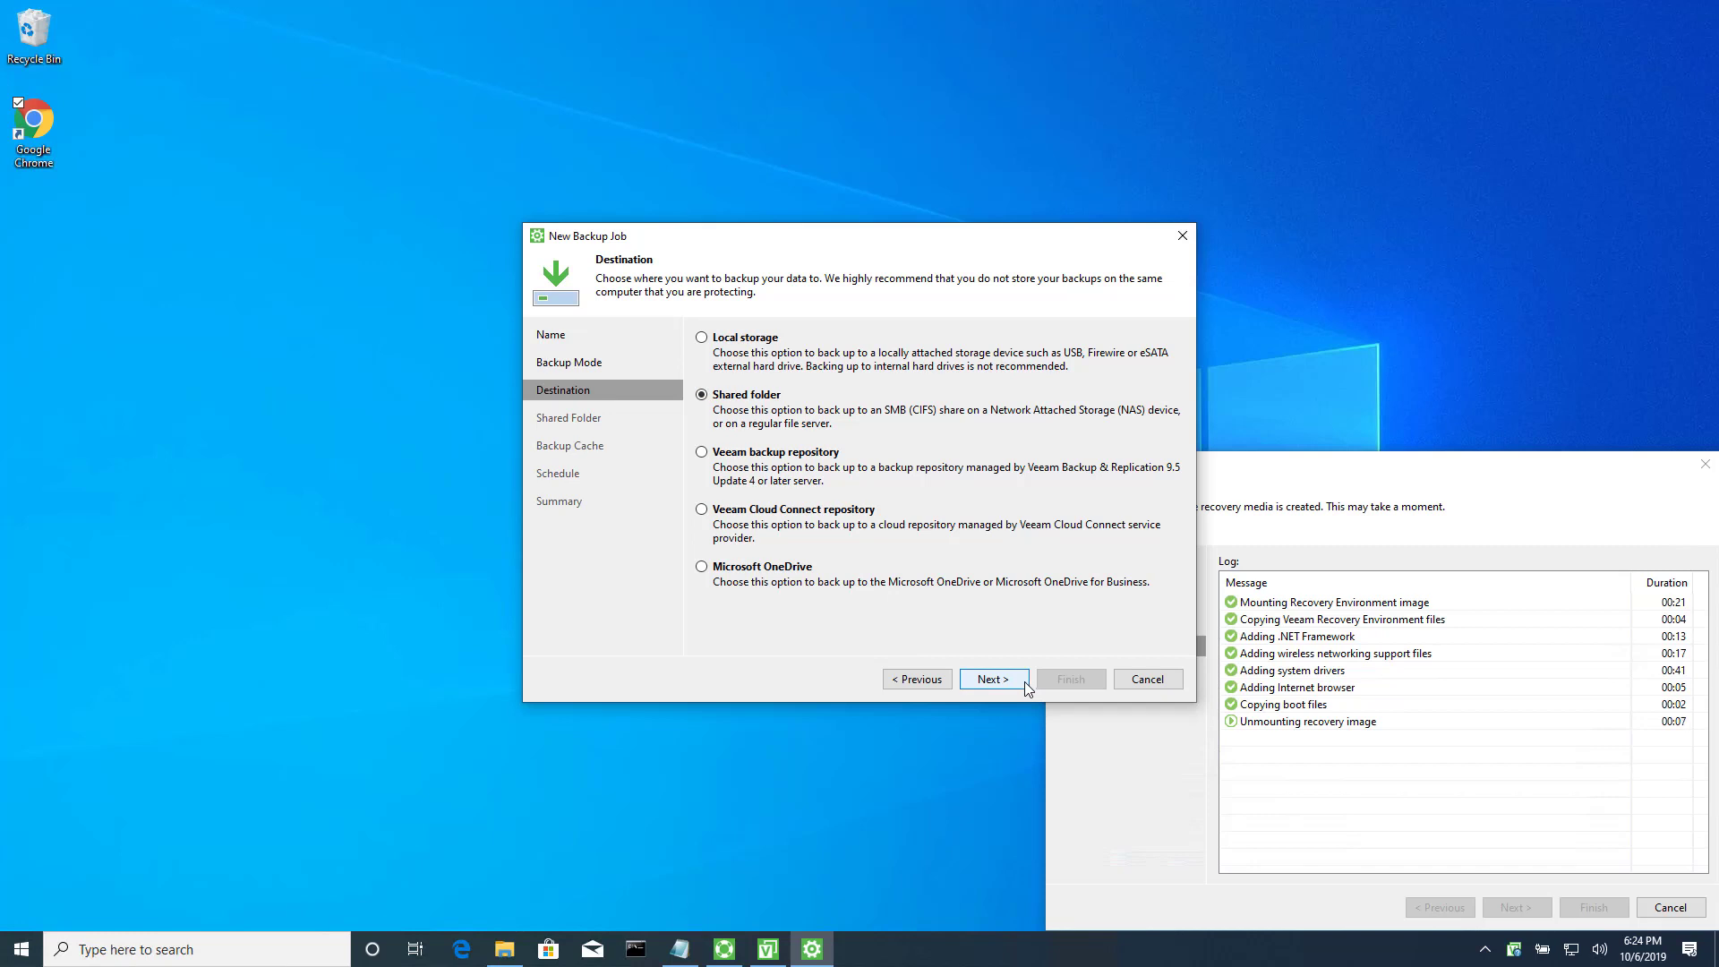
{"action": "left_click", "coordinate": [1025, 681]}
Set the share path \\10.10.1.100\veeam with the share's username and password, then check free space.
{"action": "type", "text": "\\\\"}
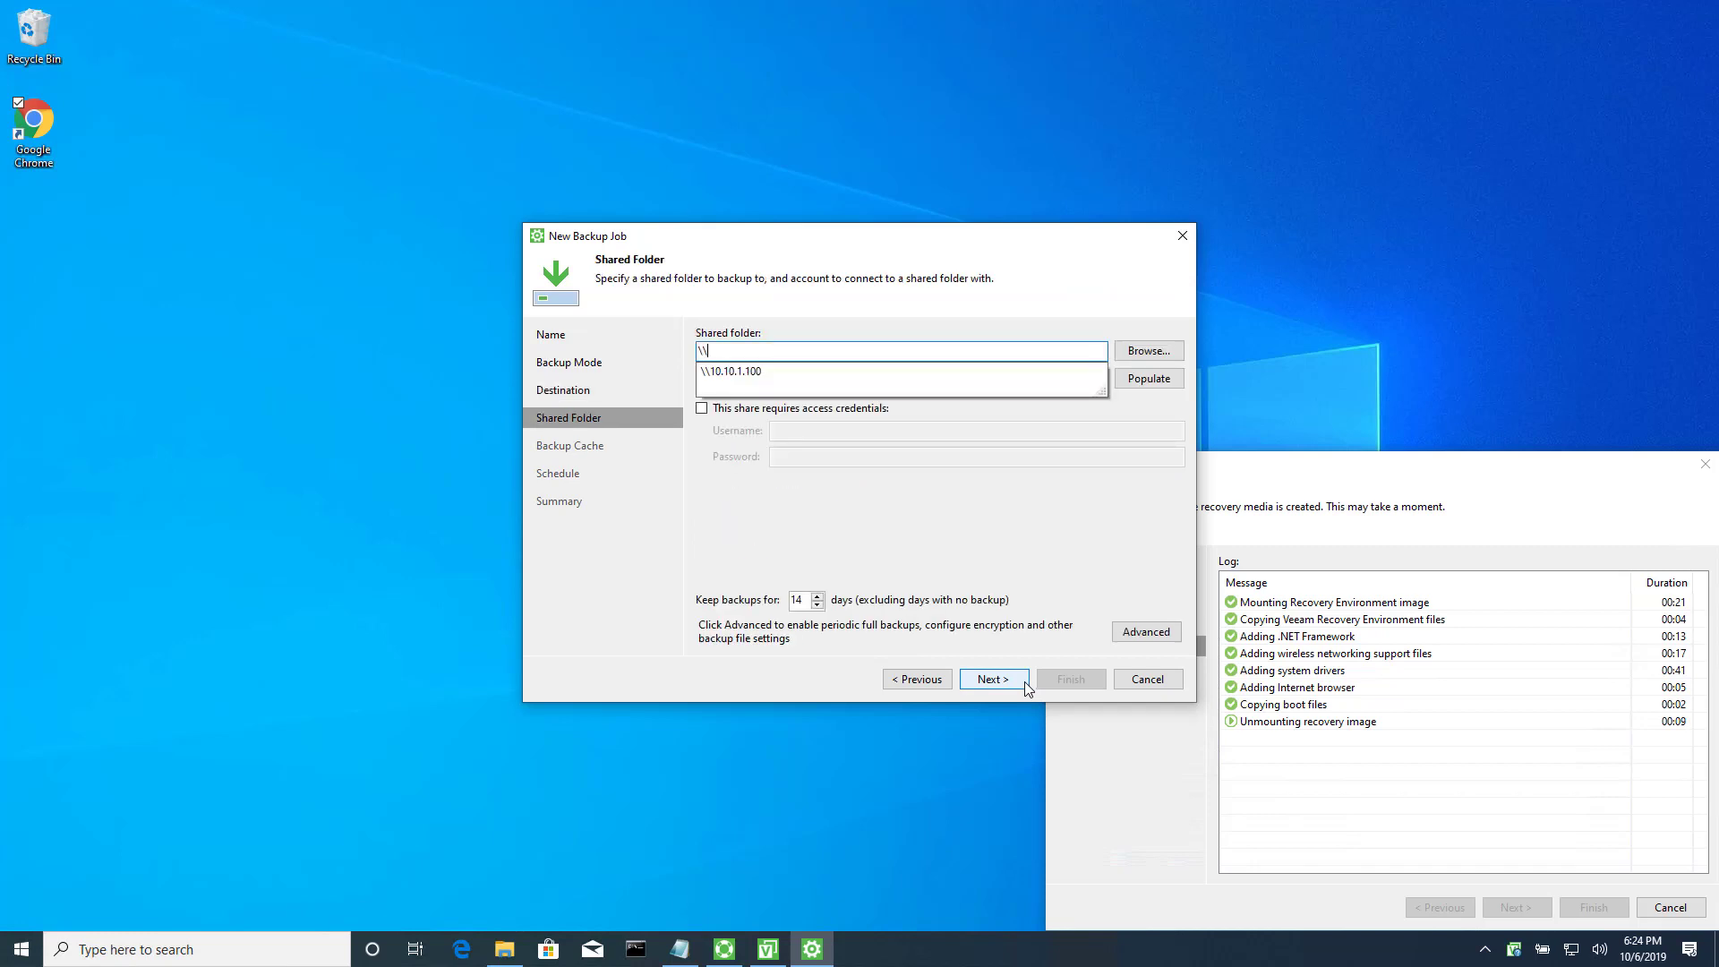
{"action": "type", "text": "10.10.1.100\\veeam"}
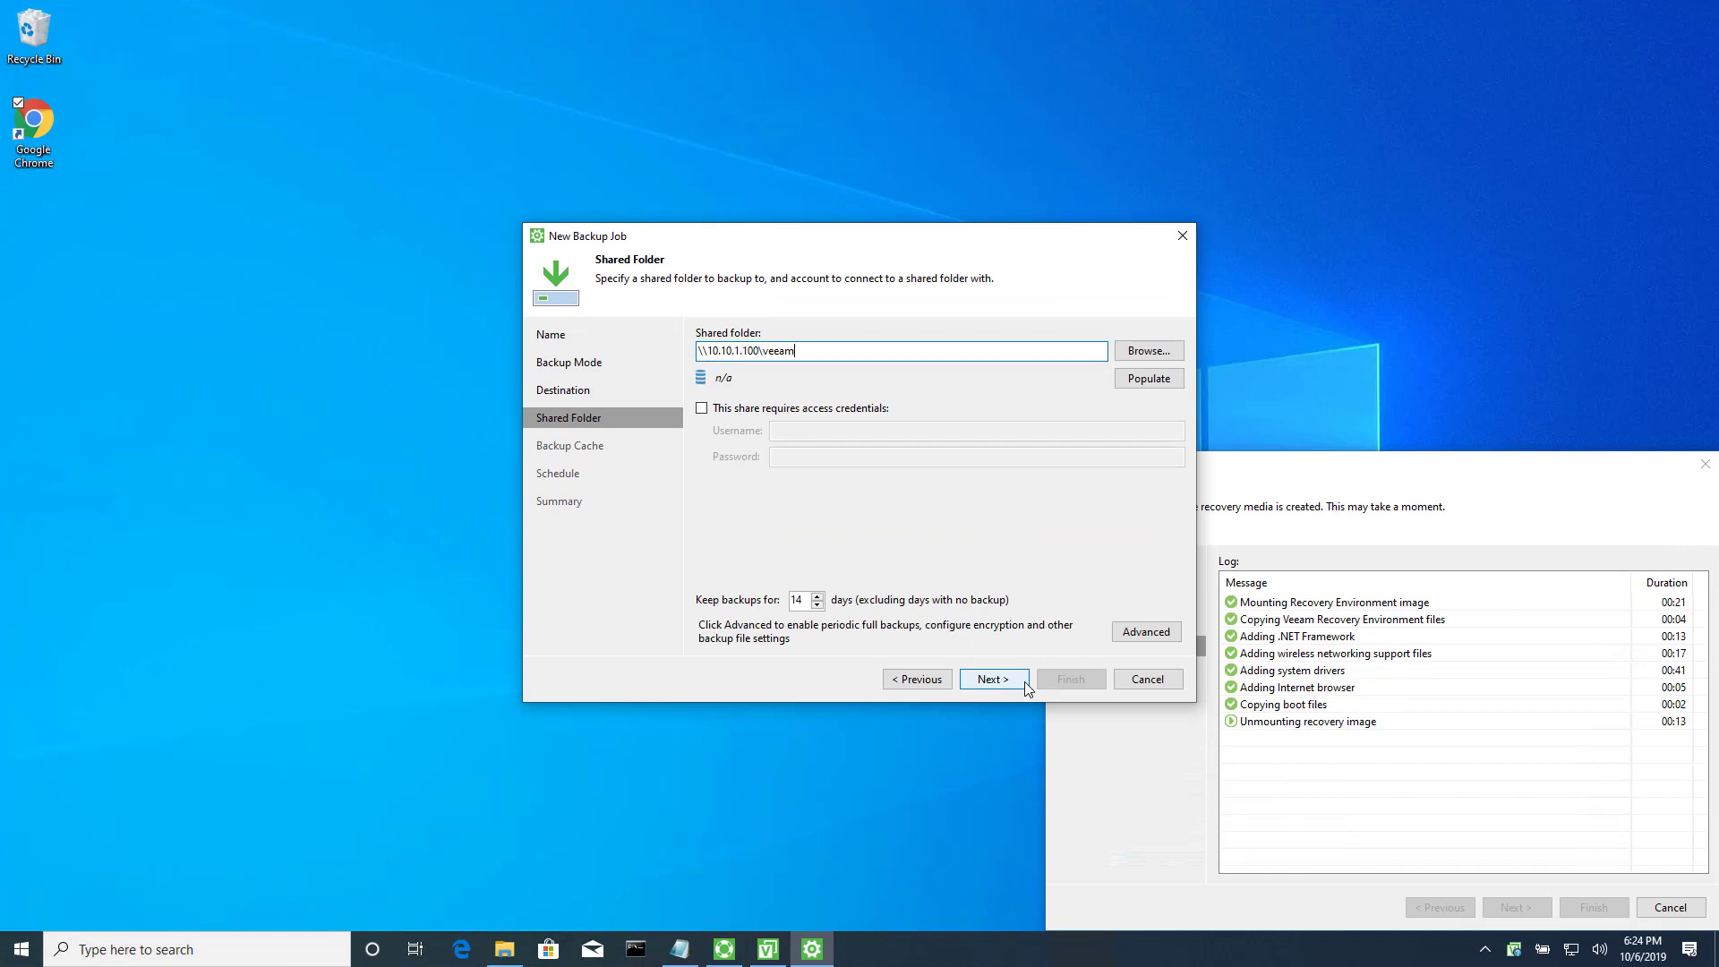
{"action": "key", "text": "Tab"}
{"action": "key", "text": "Tab"}
{"action": "key", "text": "Tab"}
{"action": "key", "text": "space"}
{"action": "key", "text": "Tab"}
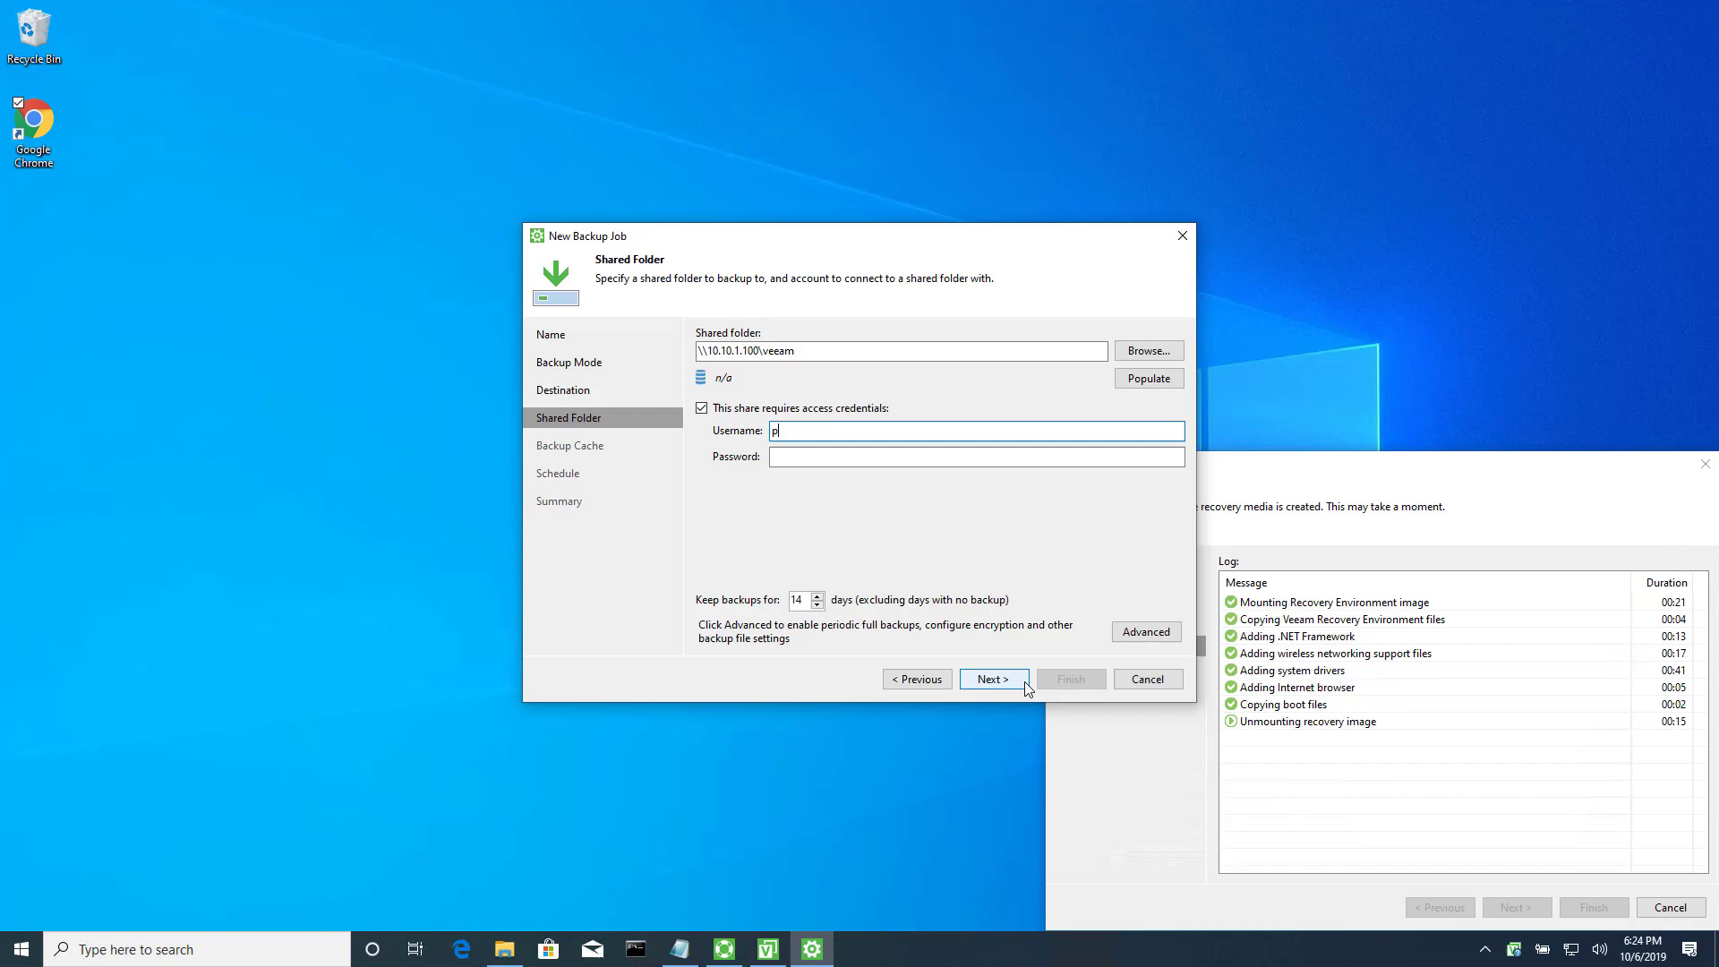
{"action": "key", "text": "Tab"}
{"action": "type", "text": "******"}
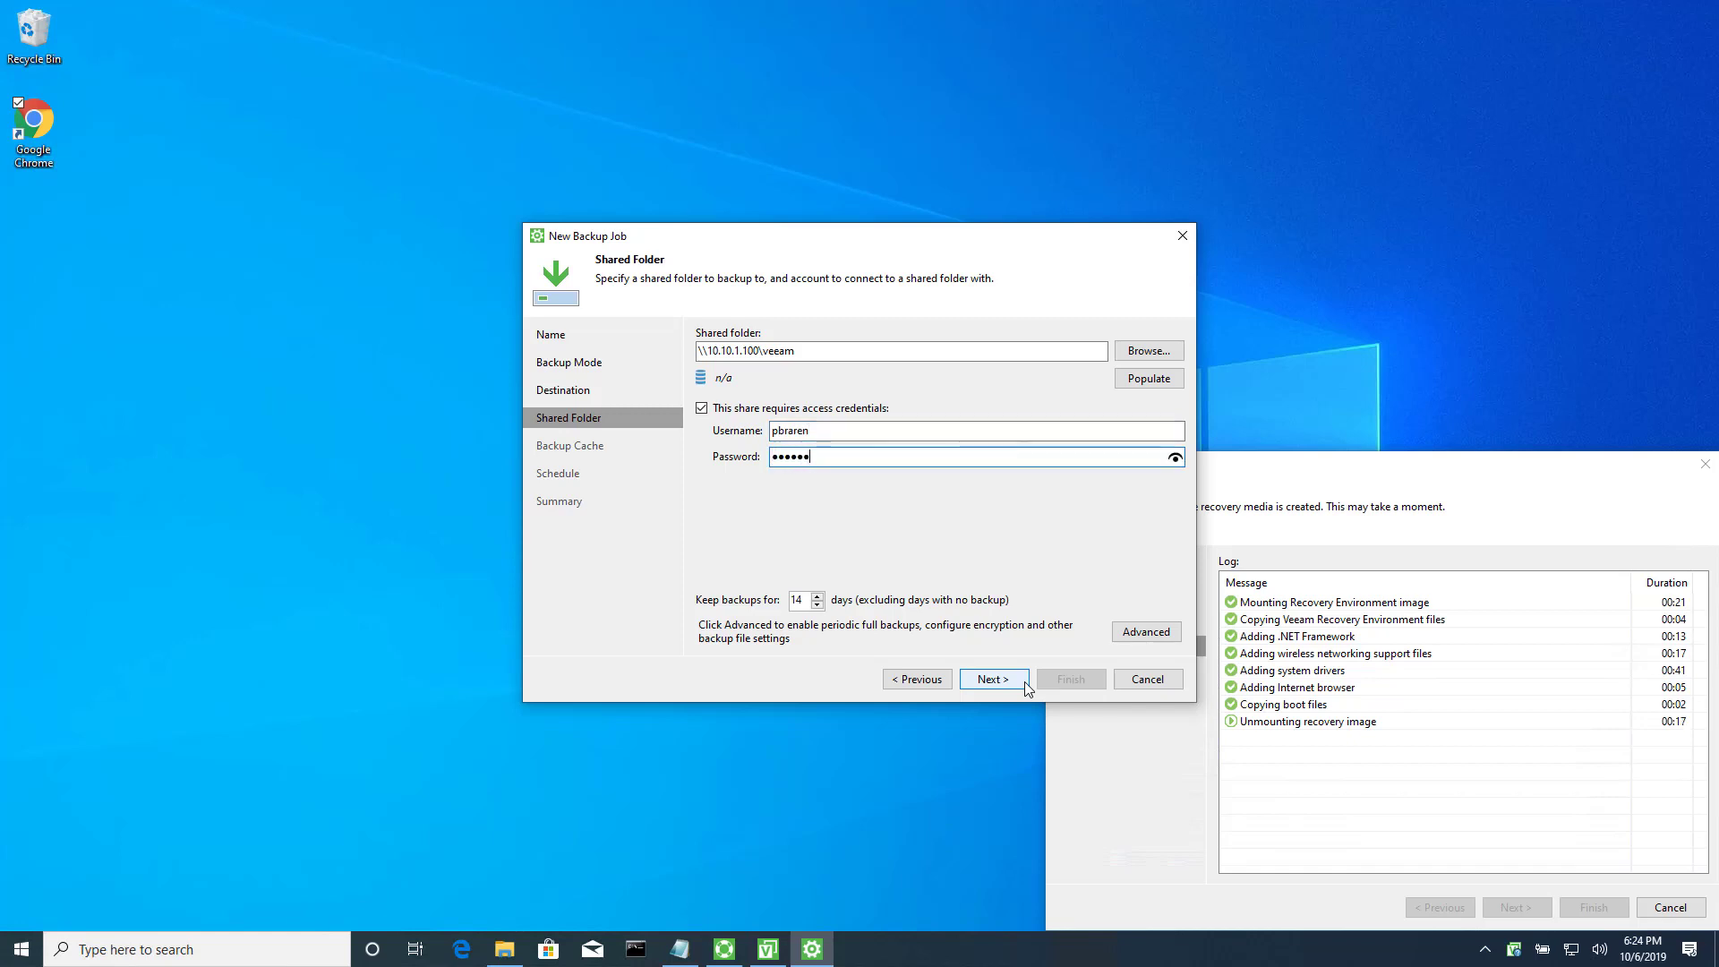
{"action": "key", "text": "BackSpace"}
{"action": "key", "text": "BackSpace"}
{"action": "key", "text": "BackSpace"}
{"action": "key", "text": "BackSpace"}
{"action": "key", "text": "BackSpace"}
{"action": "key", "text": "BackSpace"}
{"action": "key", "text": "BackSpace"}
{"action": "type", "text": "******"}
{"action": "left_click", "coordinate": [1175, 383]}
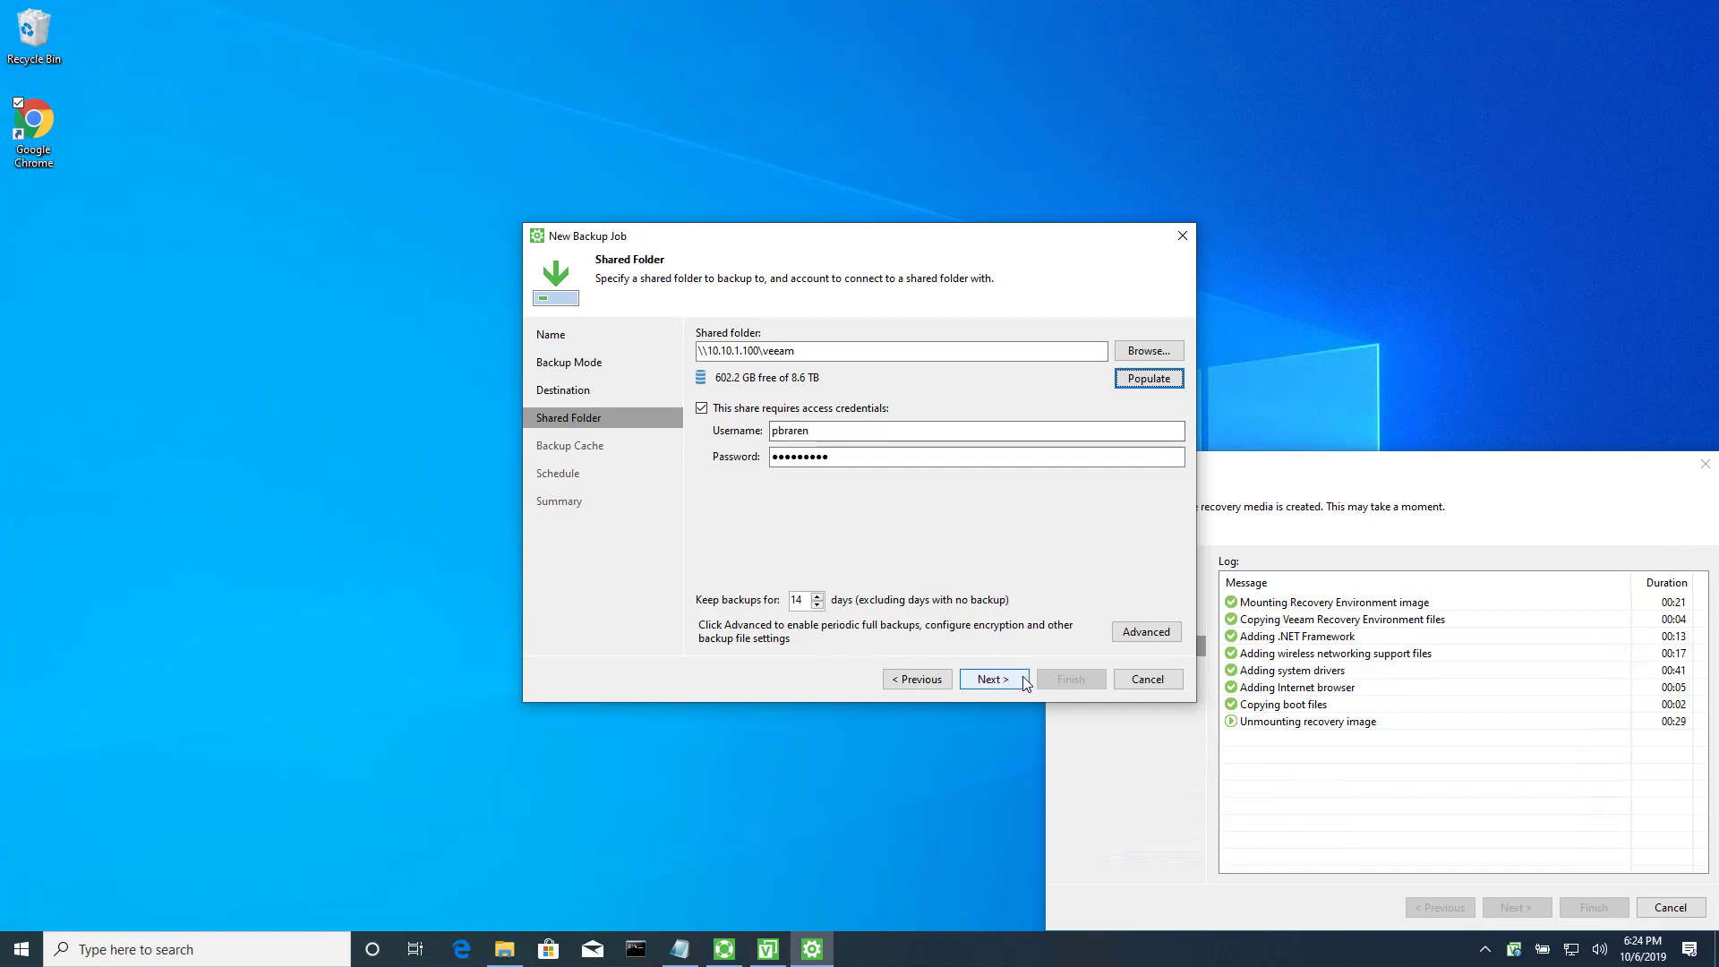
Enable backup file encryption in the Storage settings with a pasted password and a hint, and save.
{"action": "left_click", "coordinate": [1173, 636]}
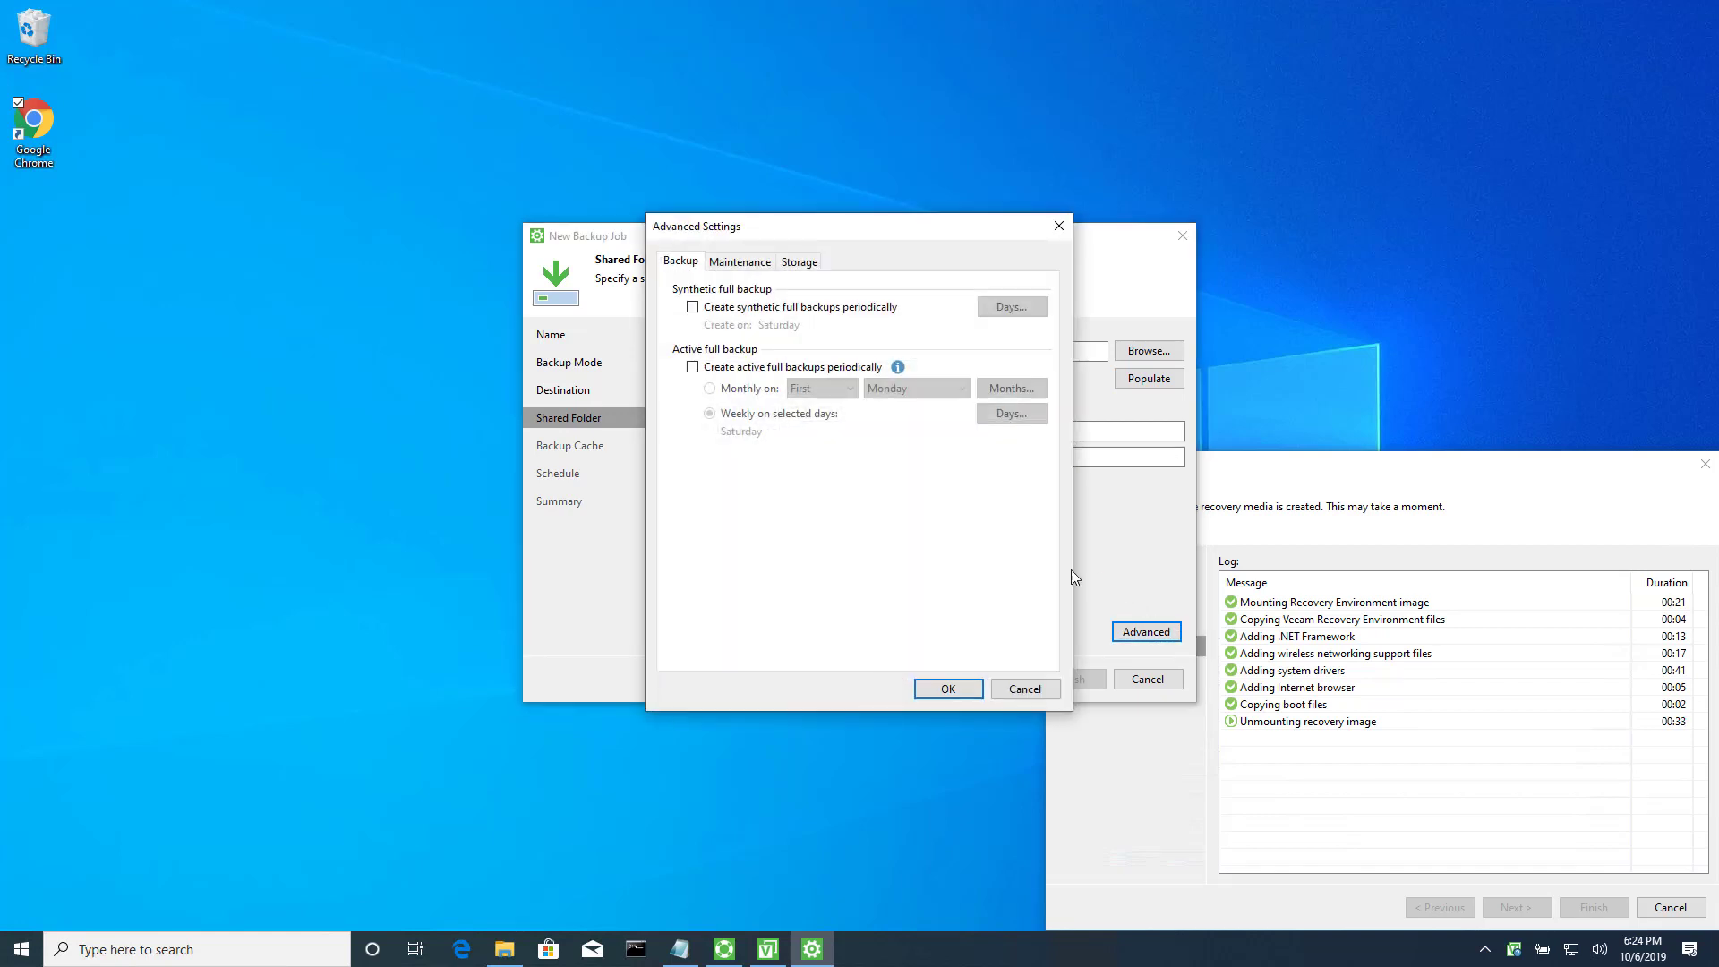
{"action": "left_click", "coordinate": [756, 266]}
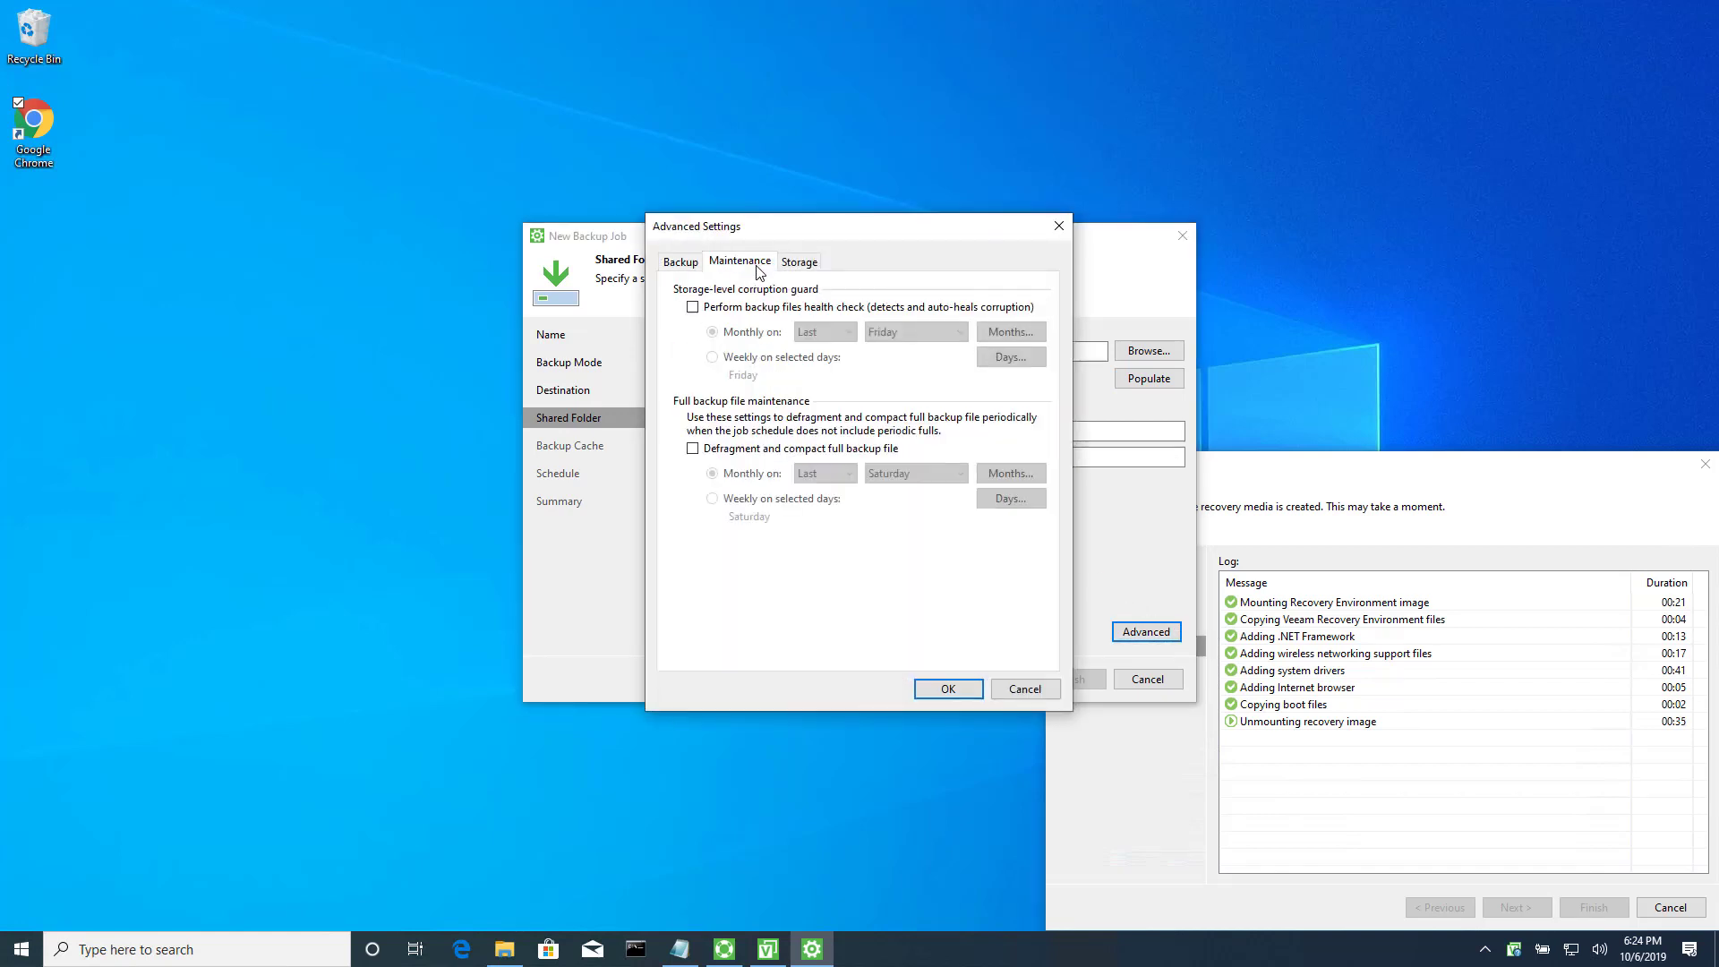
{"action": "left_click", "coordinate": [808, 271]}
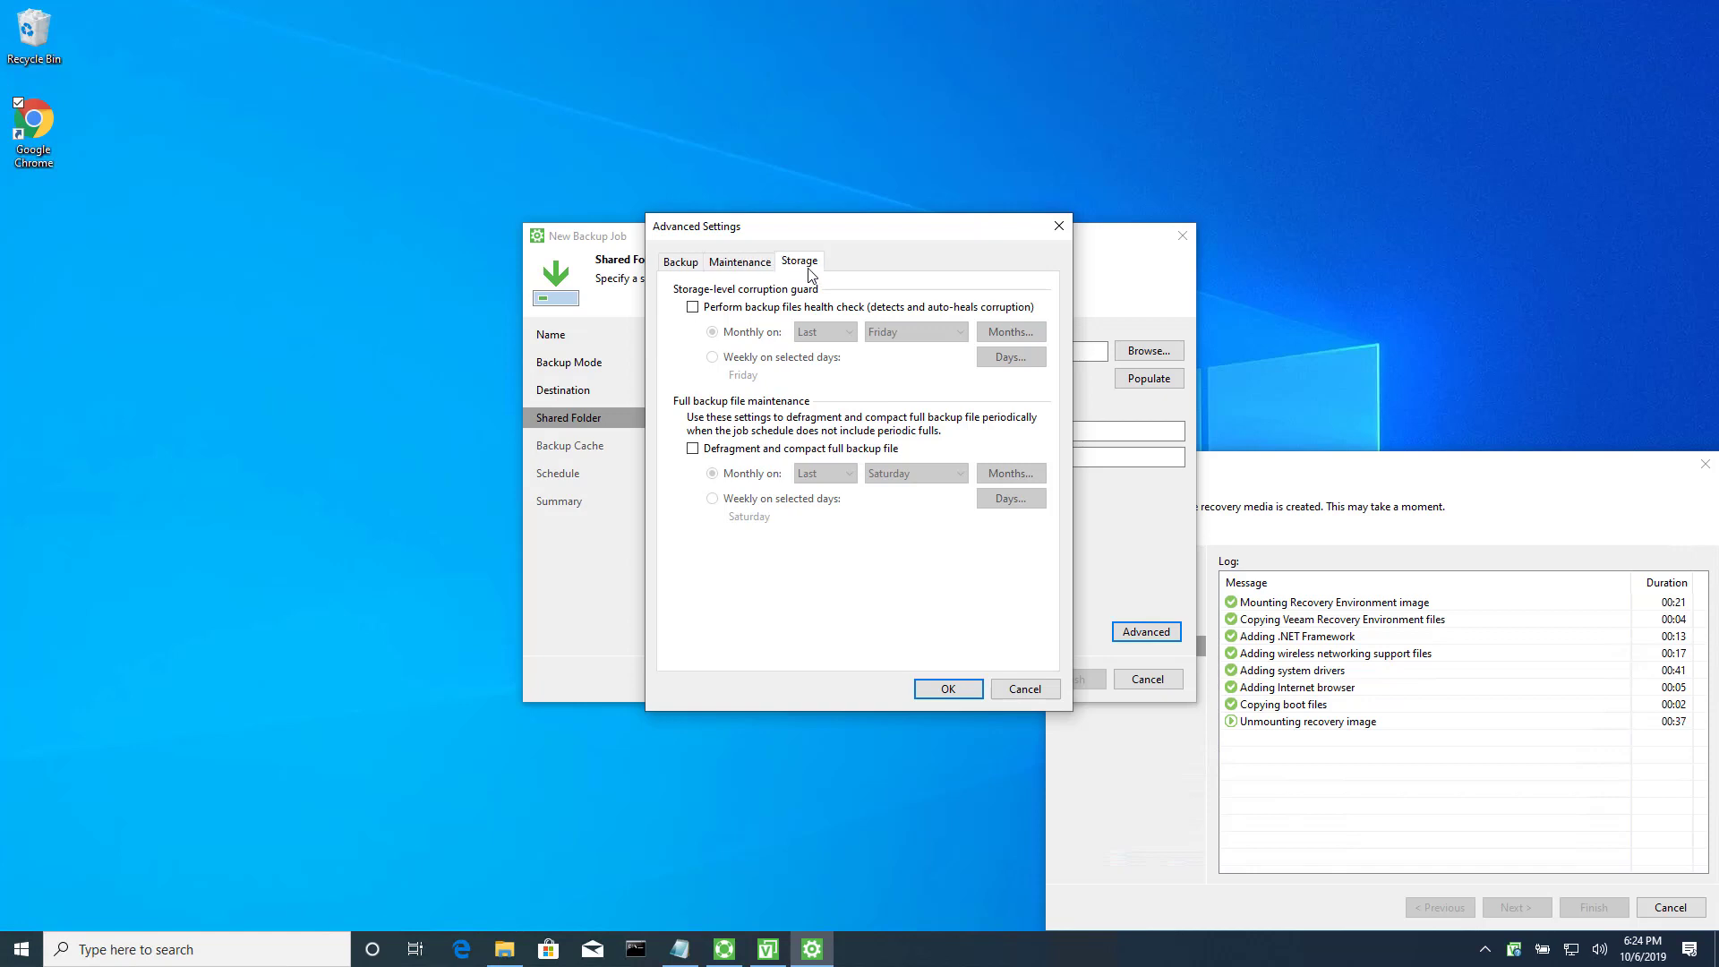
{"action": "left_click", "coordinate": [743, 480]}
{"action": "left_click", "coordinate": [749, 507]}
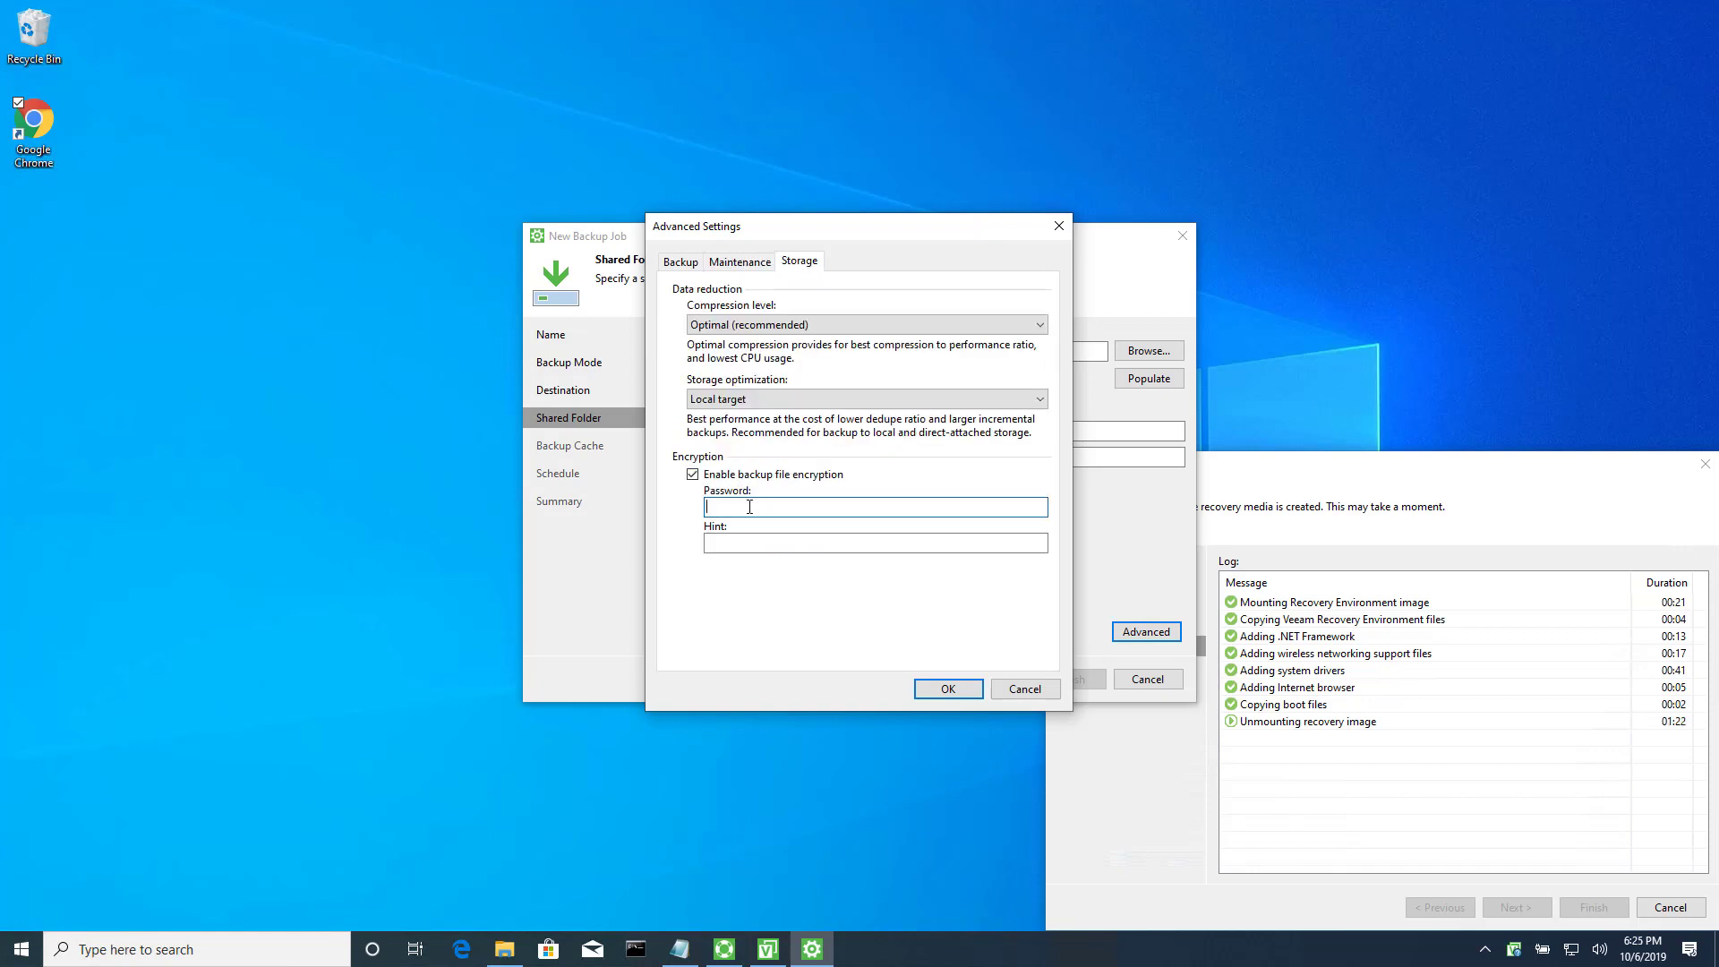
{"action": "key", "text": "ctrl+v"}
{"action": "left_click", "coordinate": [751, 543]}
{"action": "type", "text": "S"}
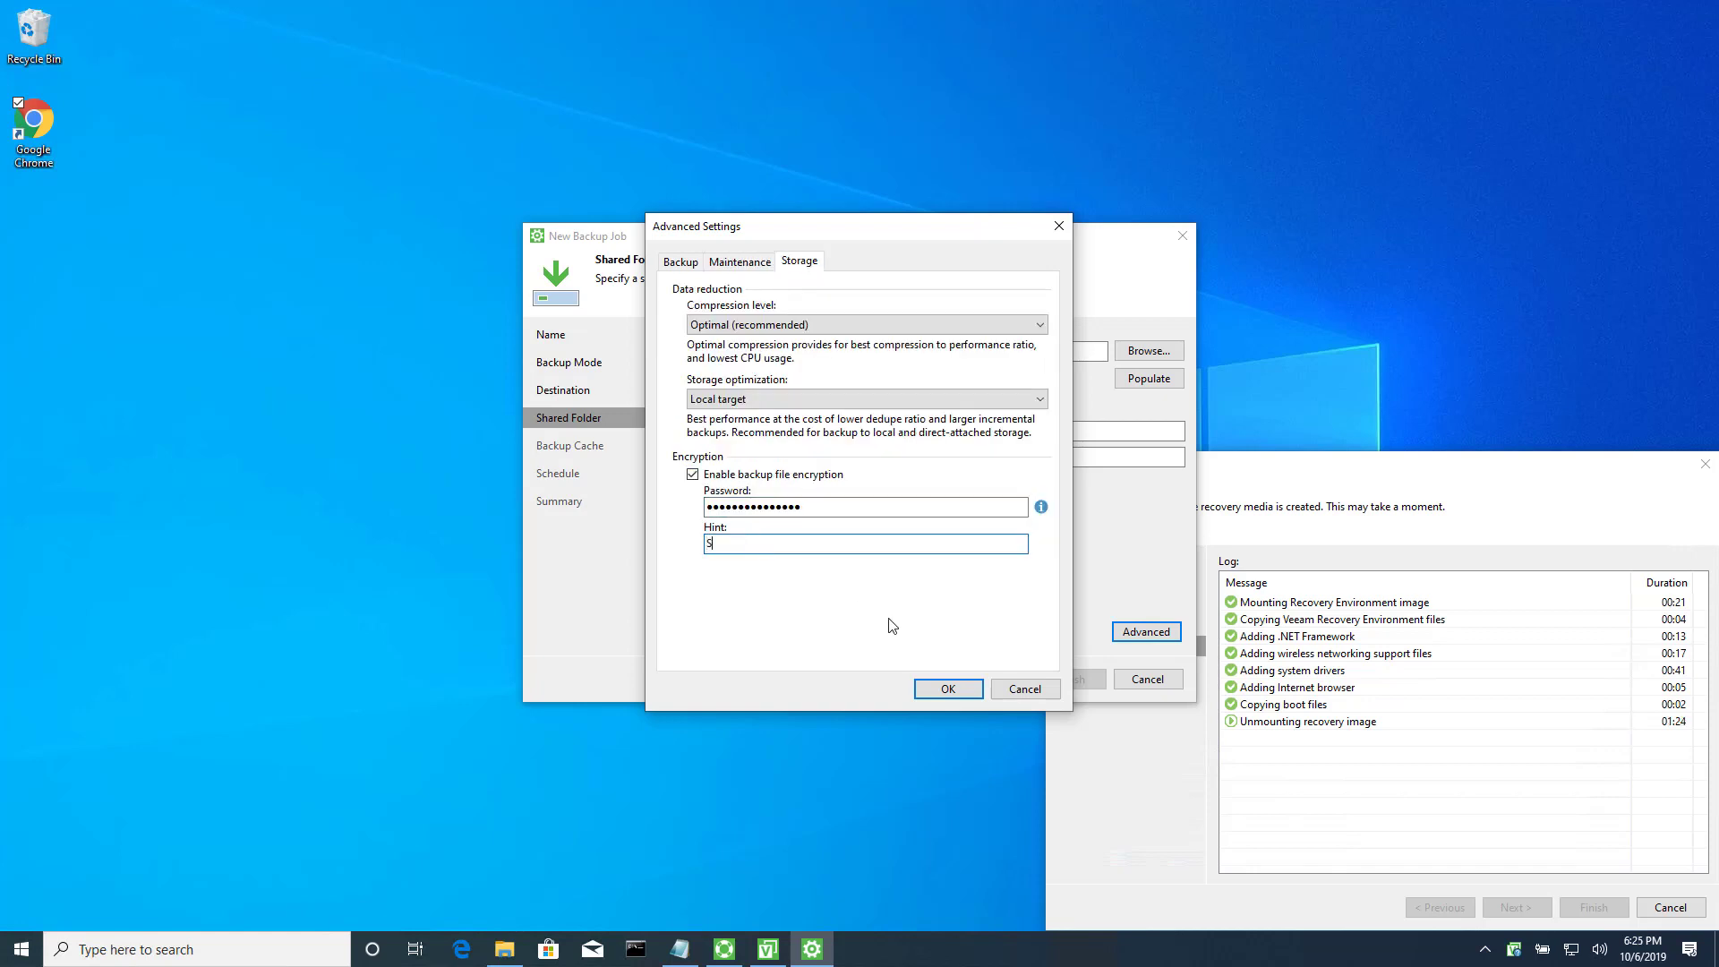
{"action": "left_click", "coordinate": [952, 682]}
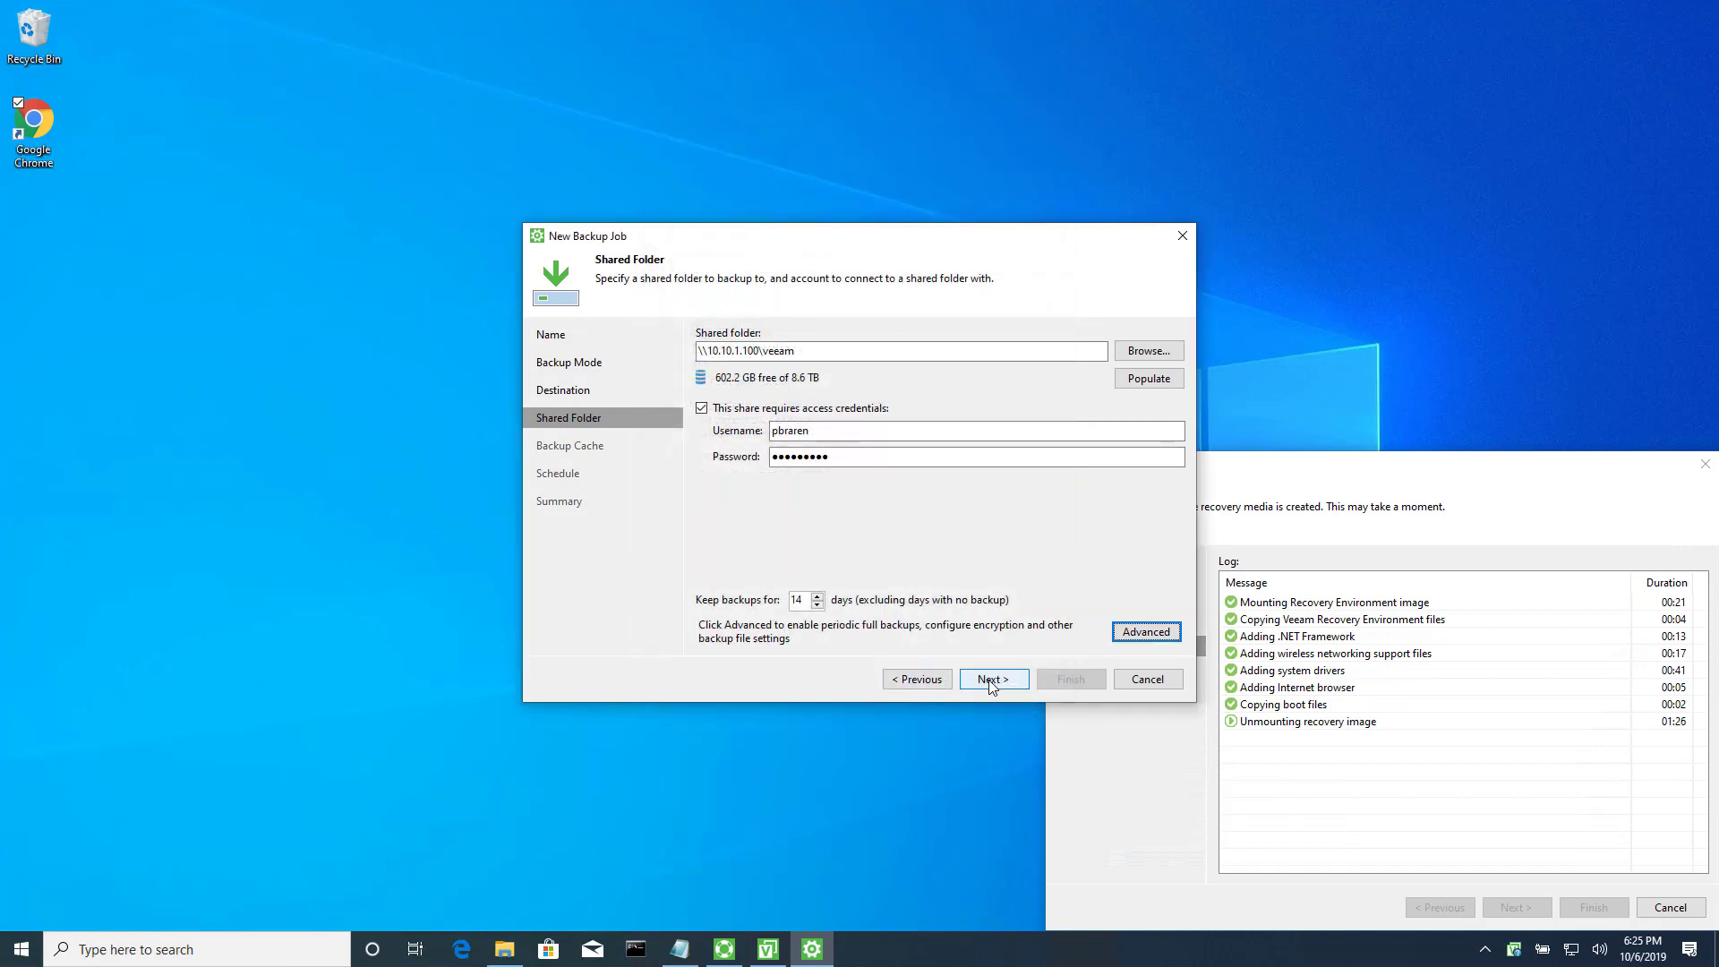
Enable the local backup cache with an 11 GB maximum and dismiss the 'Invalid folder path' error.
{"action": "left_click", "coordinate": [991, 680]}
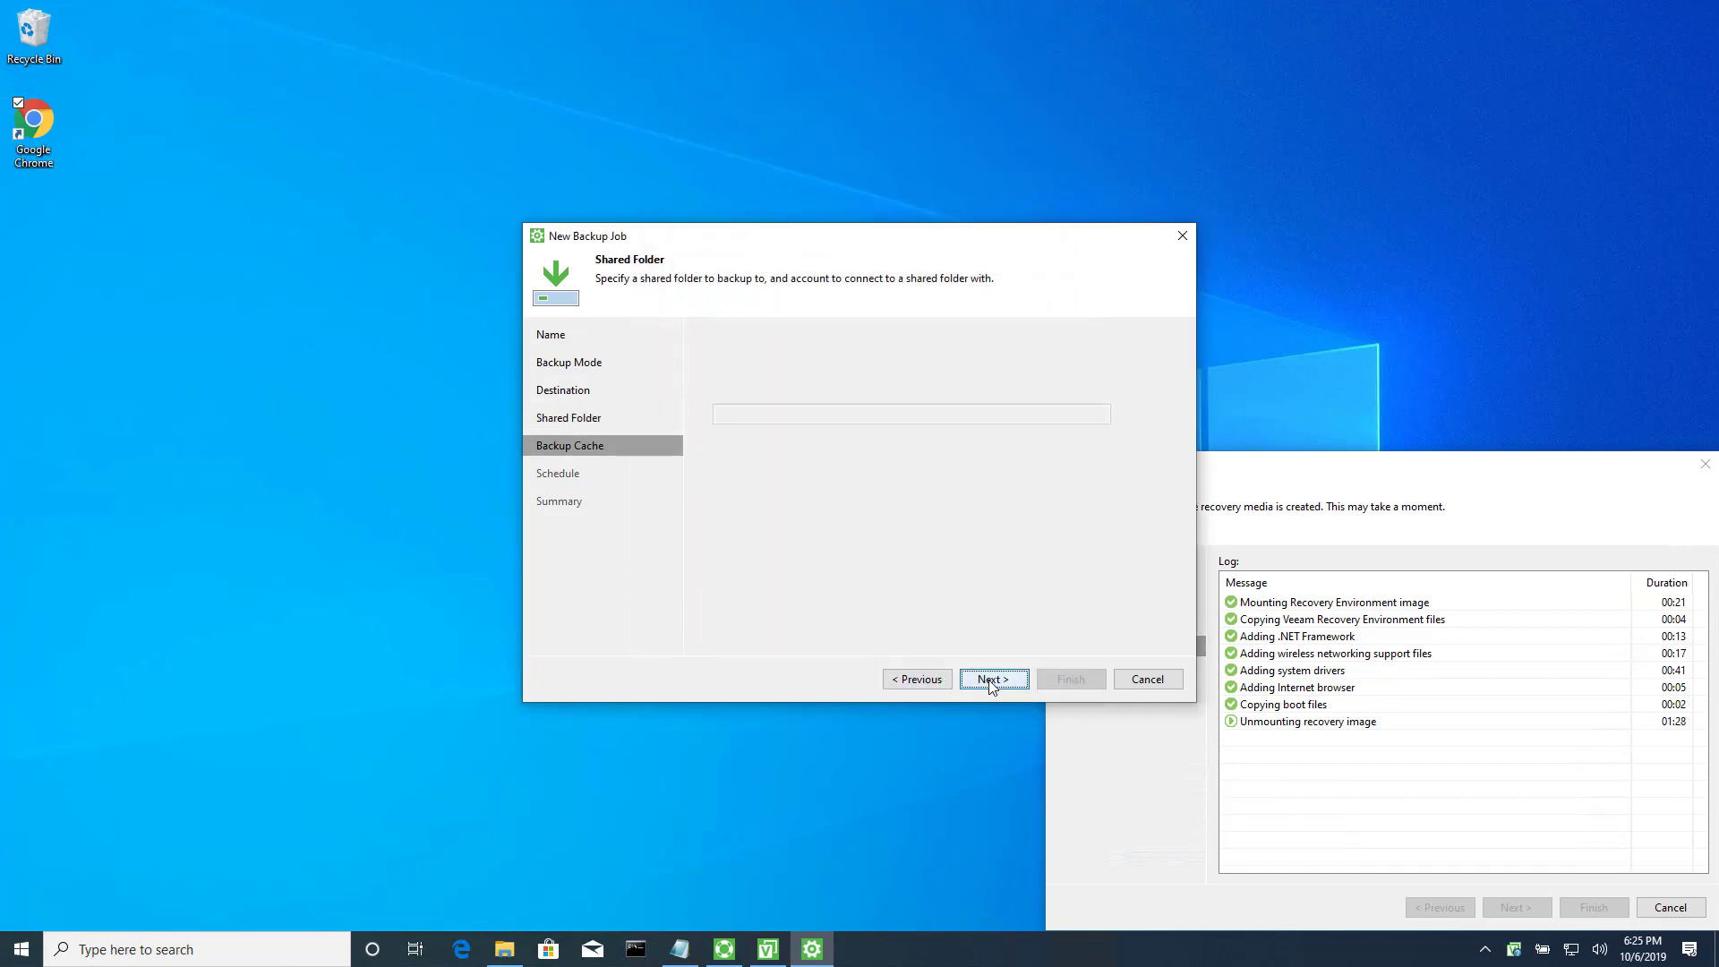
{"action": "left_click", "coordinate": [702, 336]}
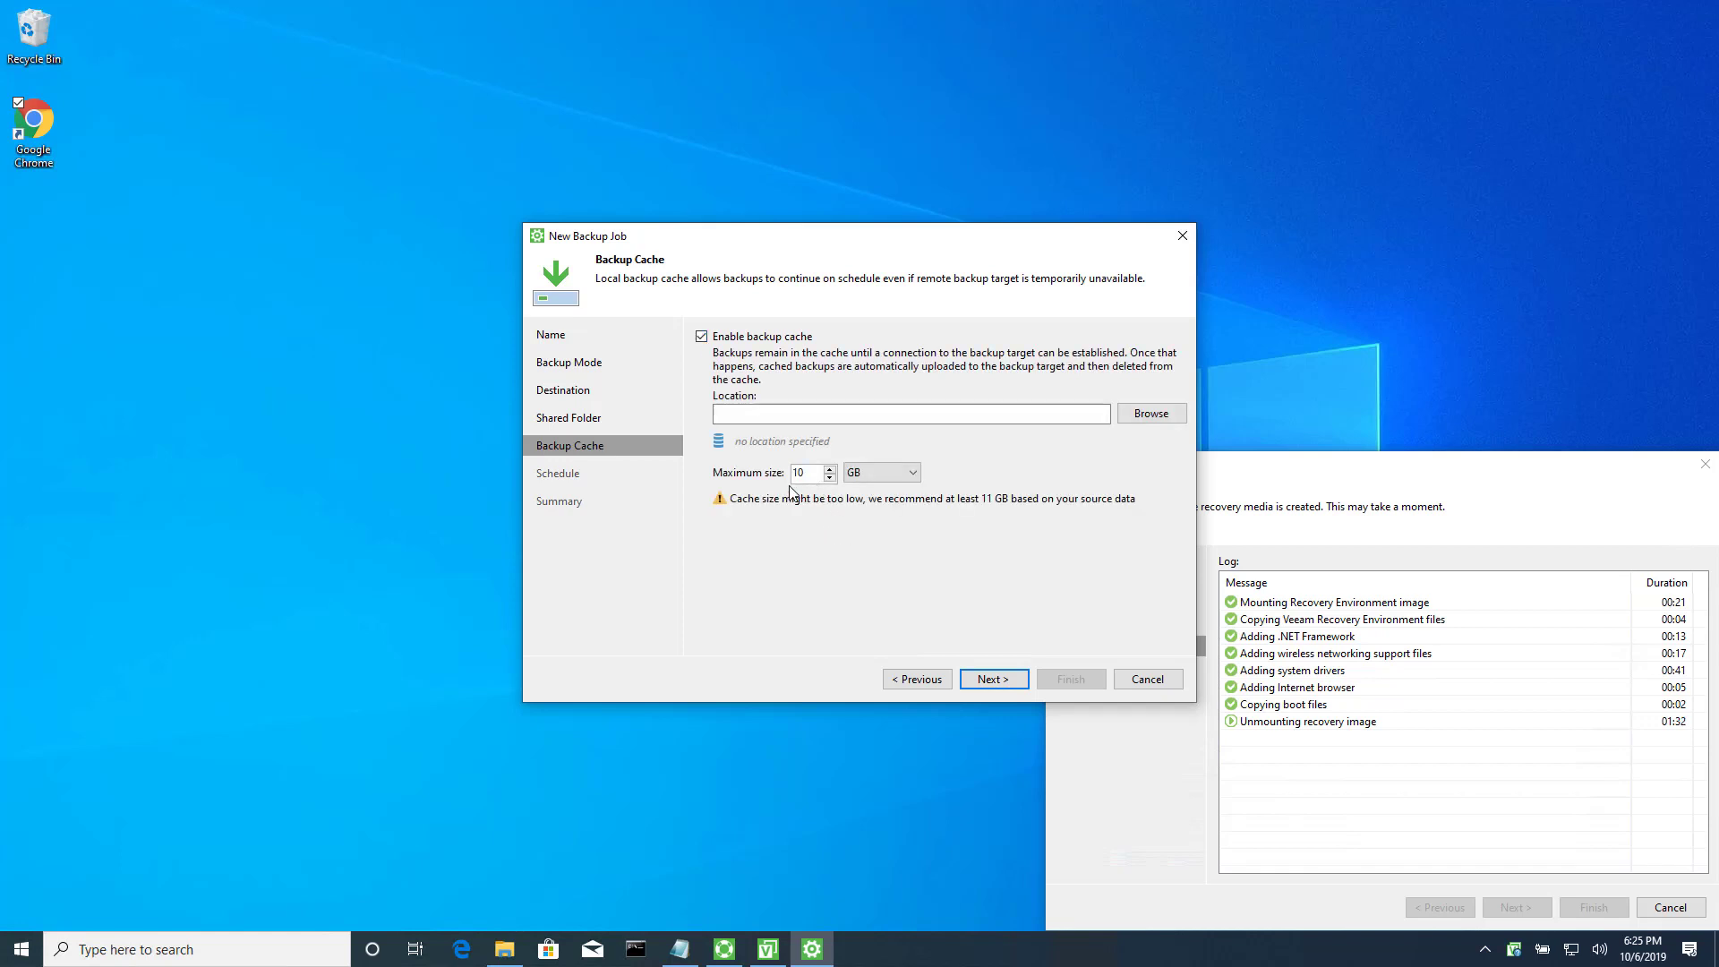
{"action": "double_click", "coordinate": [807, 476]}
{"action": "type", "text": "11"}
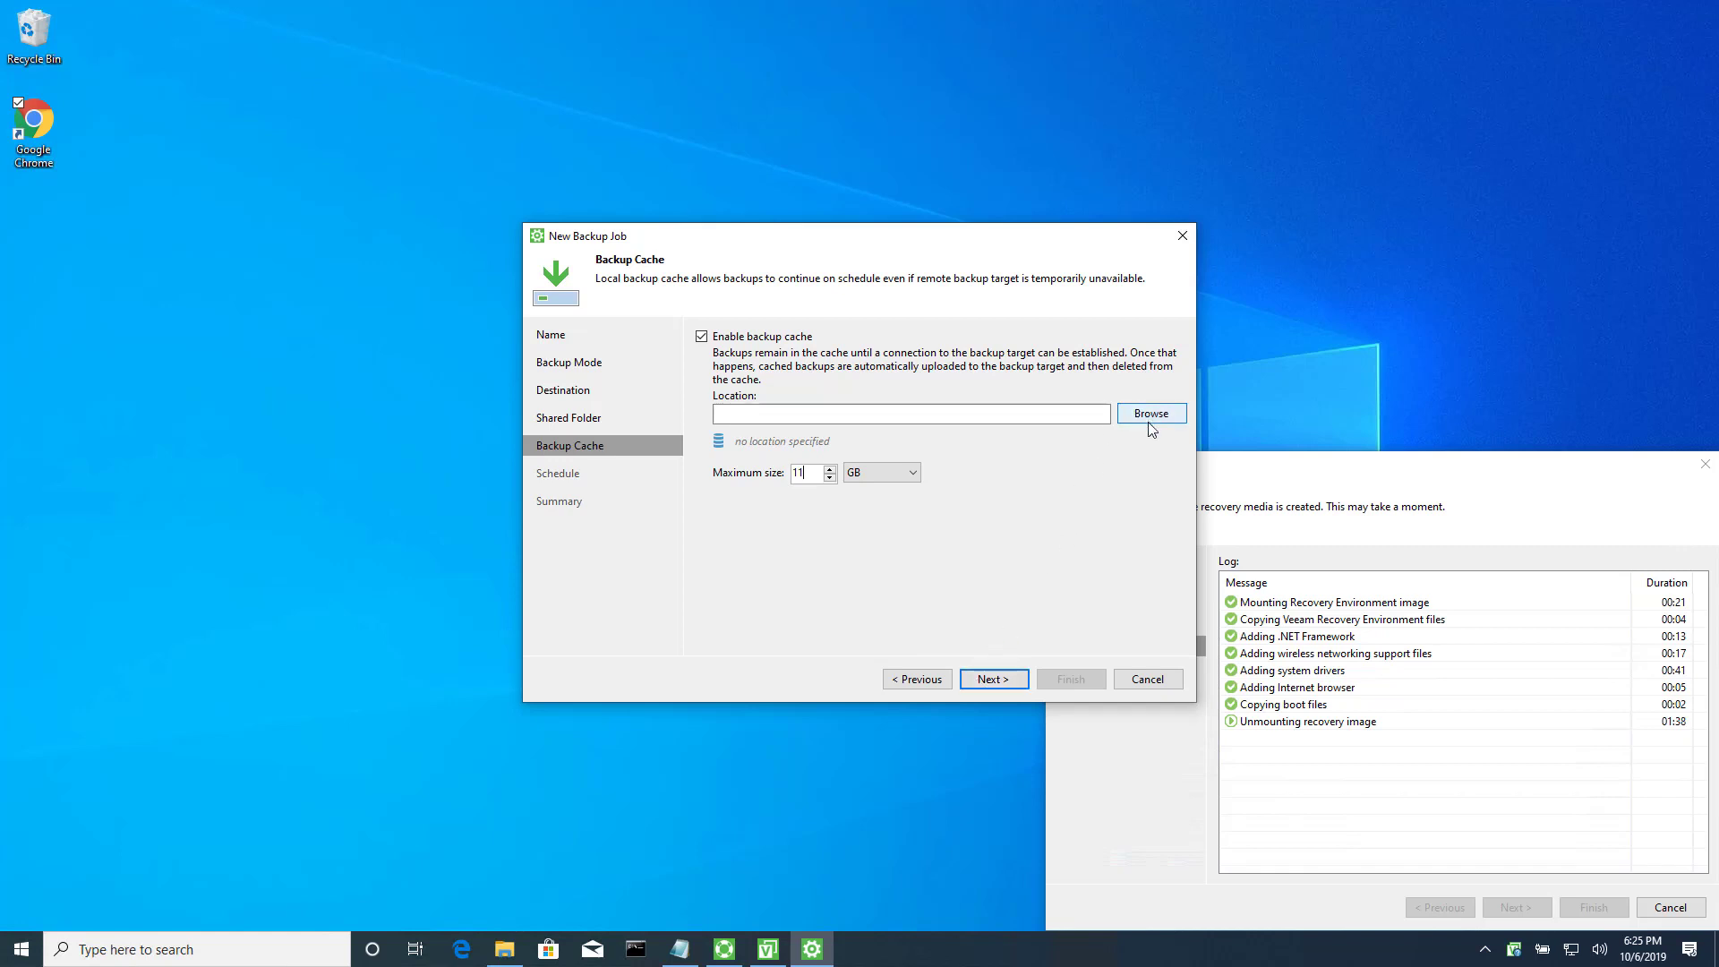
{"action": "left_click", "coordinate": [994, 683]}
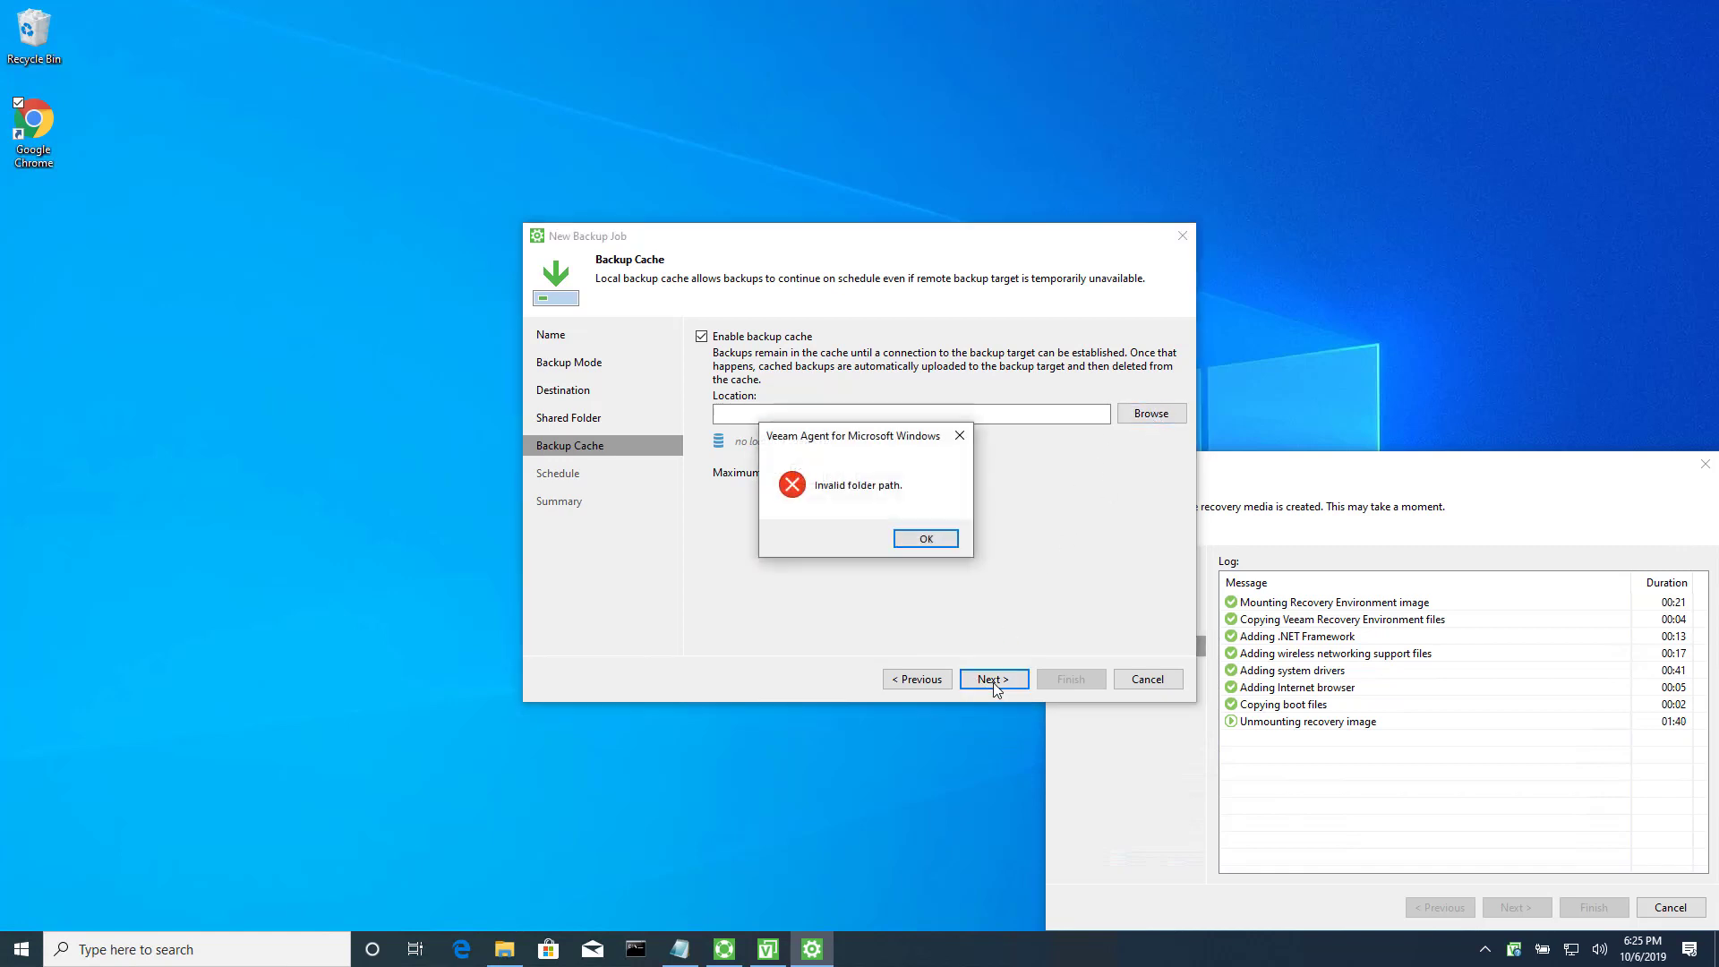
{"action": "left_click", "coordinate": [924, 538]}
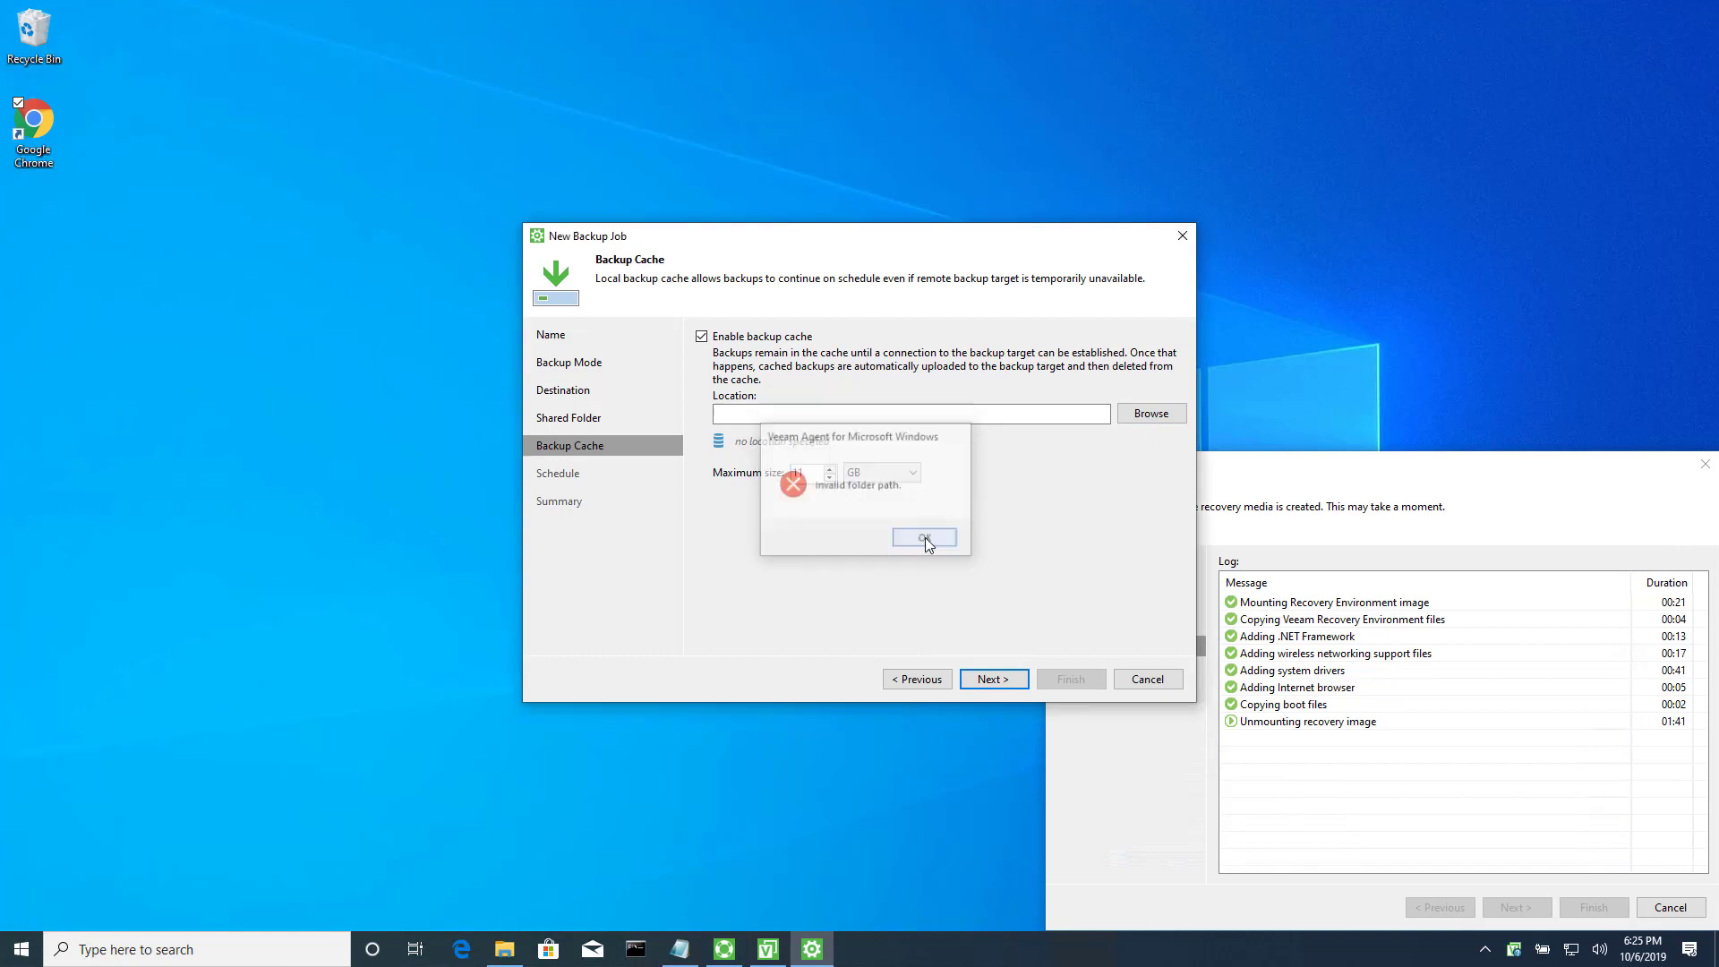
Create the folder C:\VeeamCache in Command Prompt with cd\ and md VeeamCache.
{"action": "left_click", "coordinate": [633, 949]}
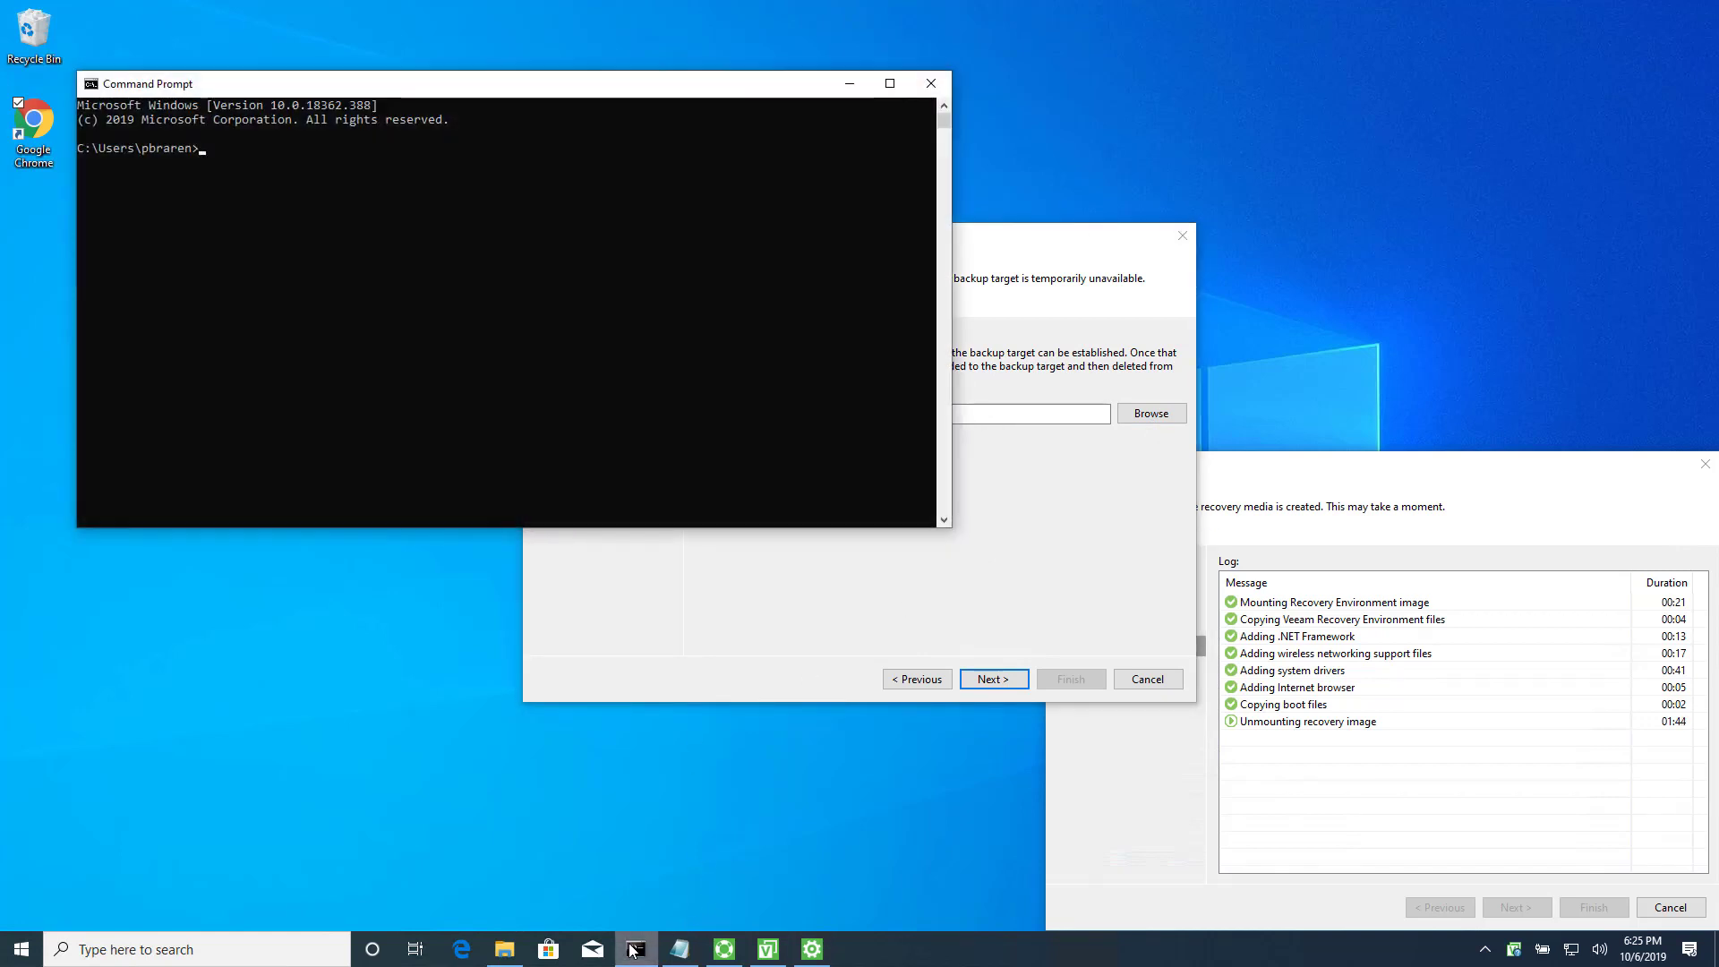
{"action": "type", "text": "cd\\"}
{"action": "key", "text": "Return"}
{"action": "type", "text": "md VeeamCache"}
{"action": "key", "text": "Return"}
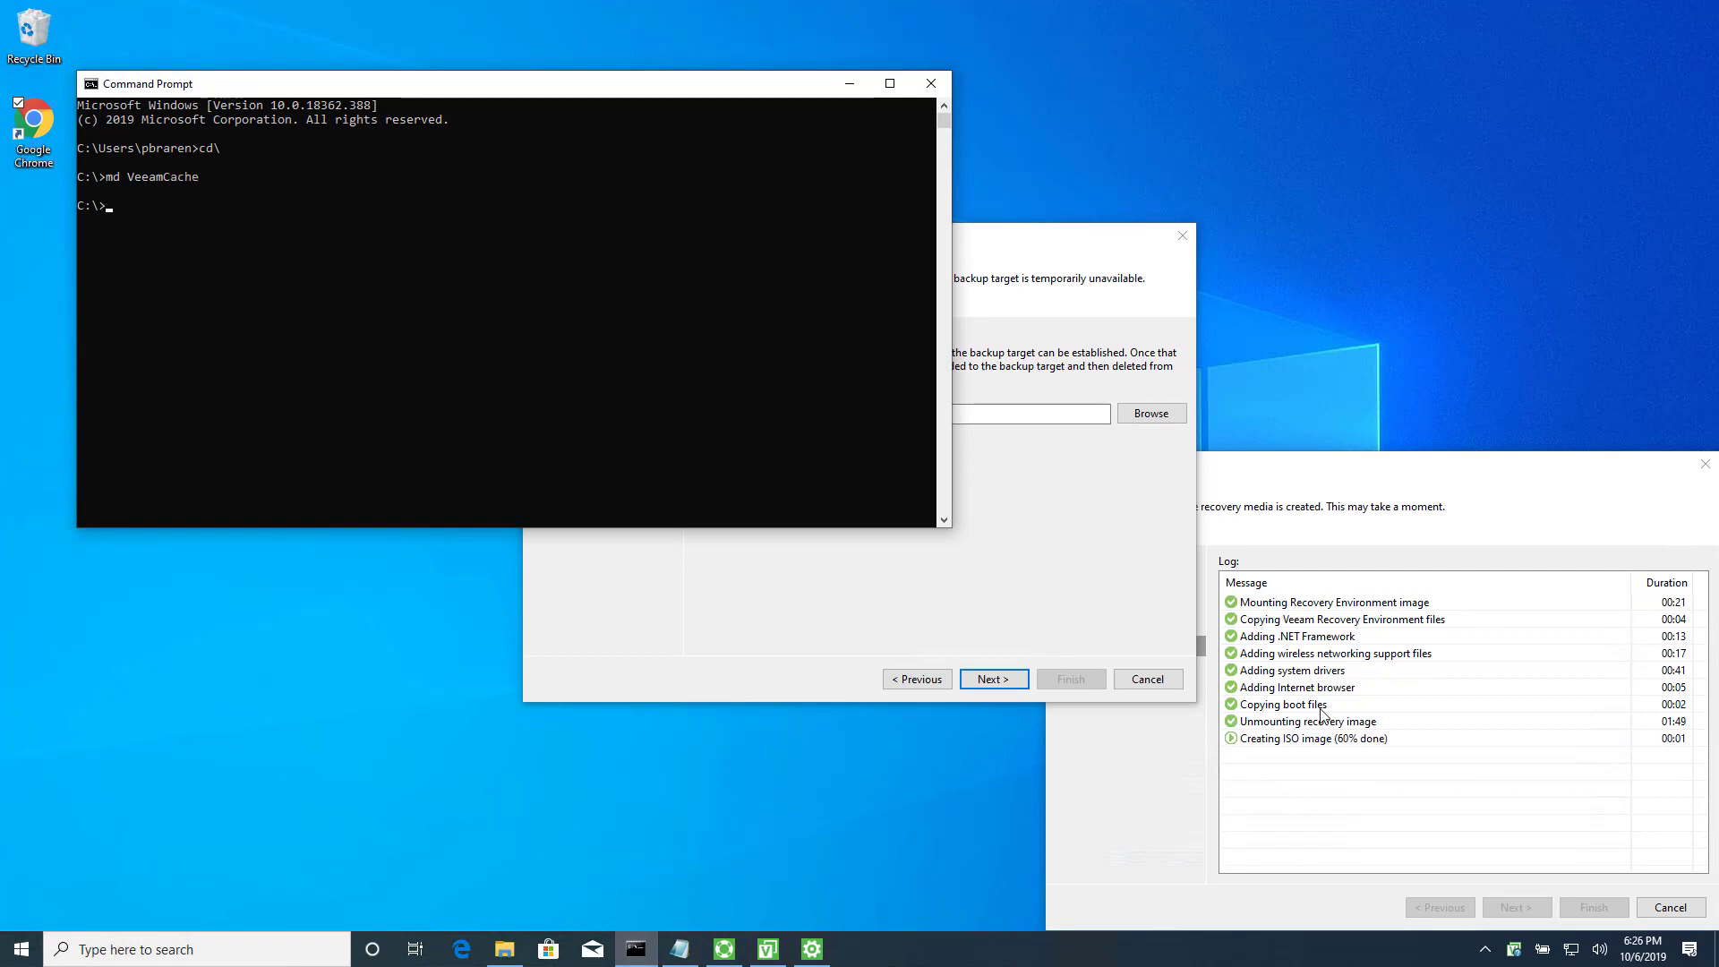
Set C:\VeeamCache as the backup cache location and proceed to the Schedule page.
{"action": "left_click", "coordinate": [1151, 414]}
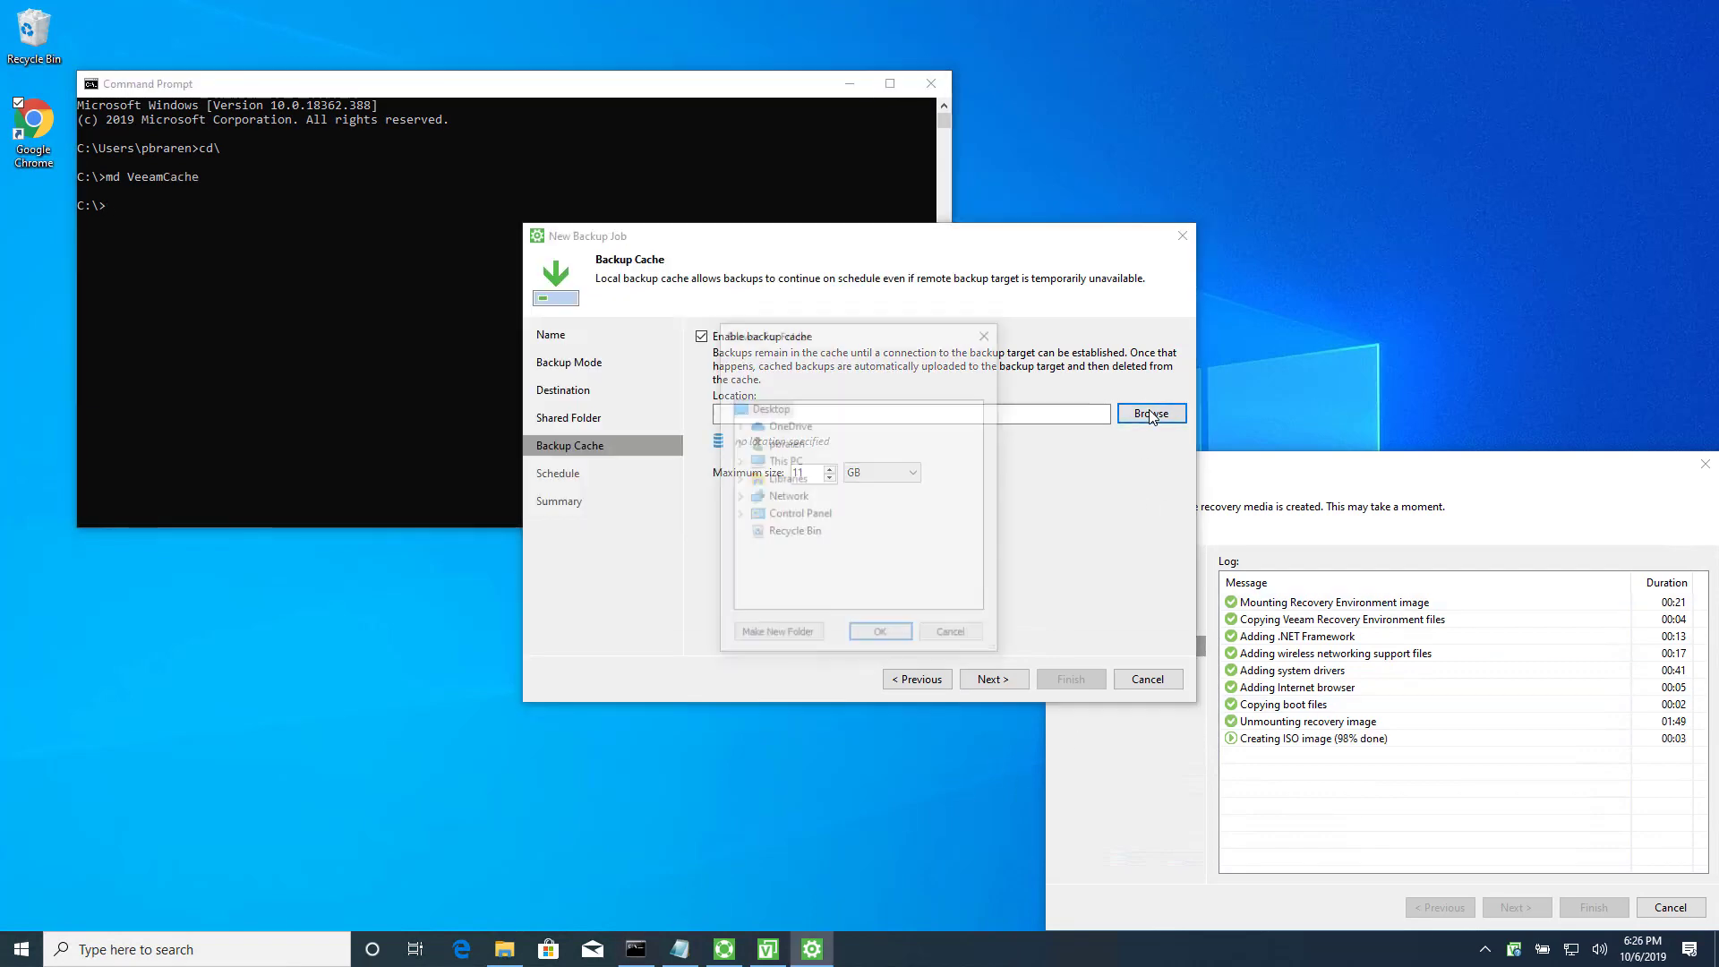
{"action": "left_click", "coordinate": [738, 464]}
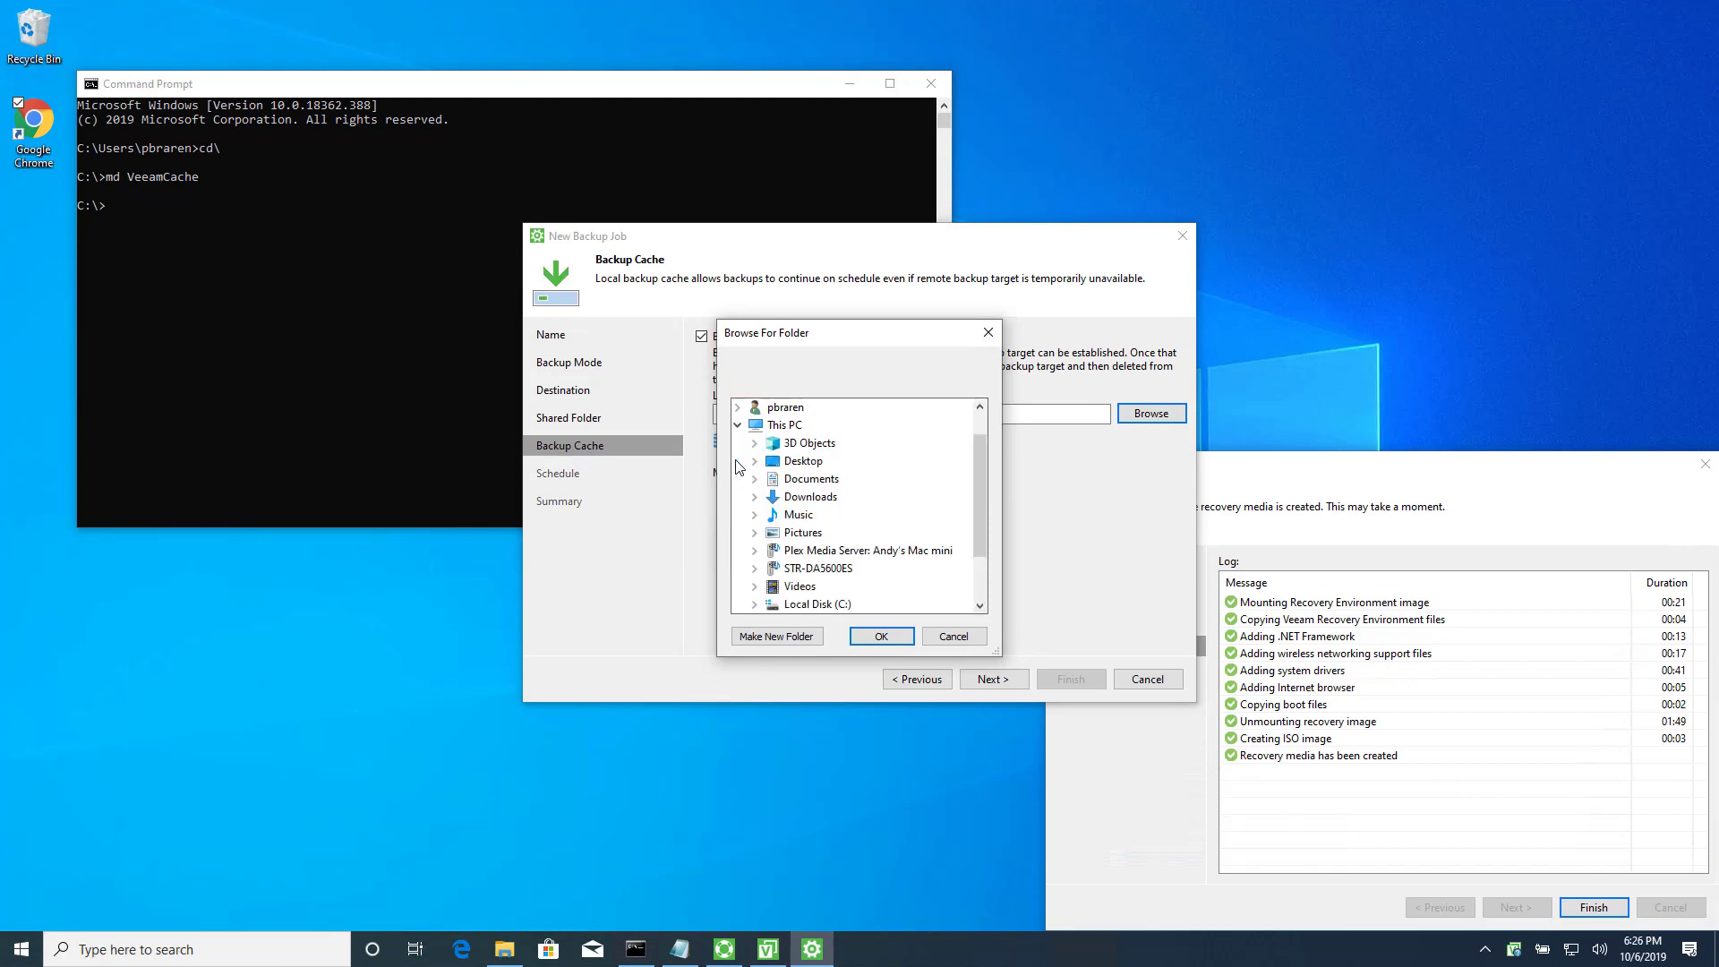
{"action": "left_click", "coordinate": [757, 605]}
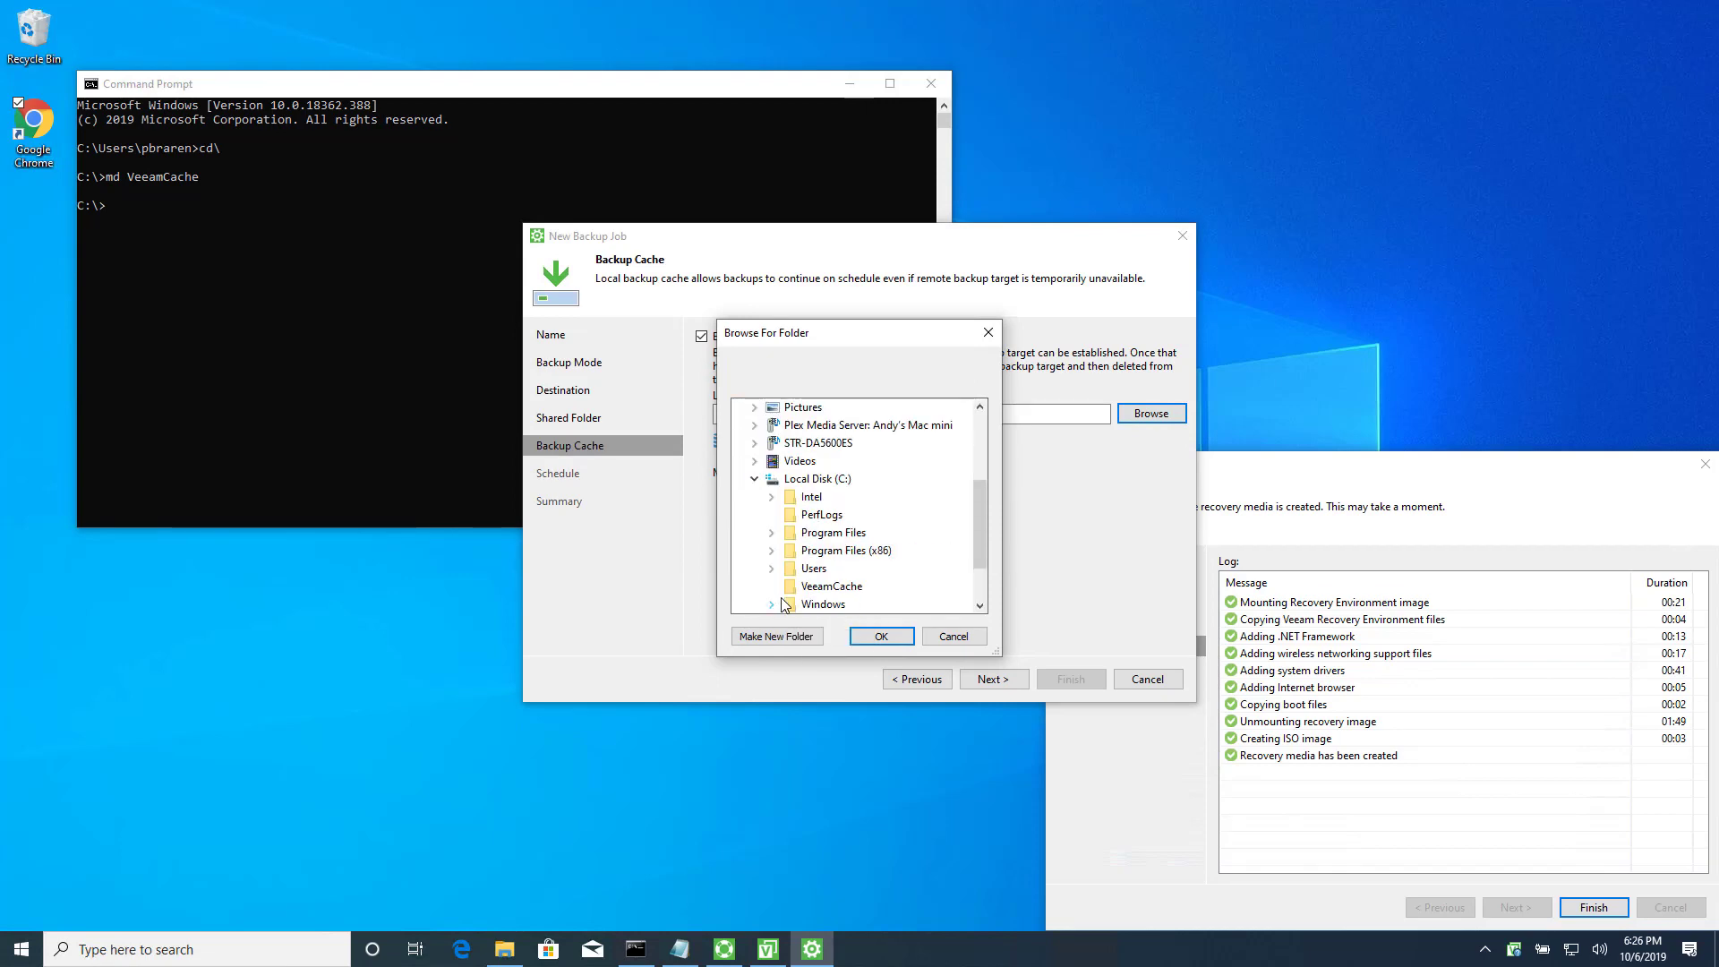
{"action": "left_click", "coordinate": [831, 586]}
{"action": "left_click", "coordinate": [881, 636]}
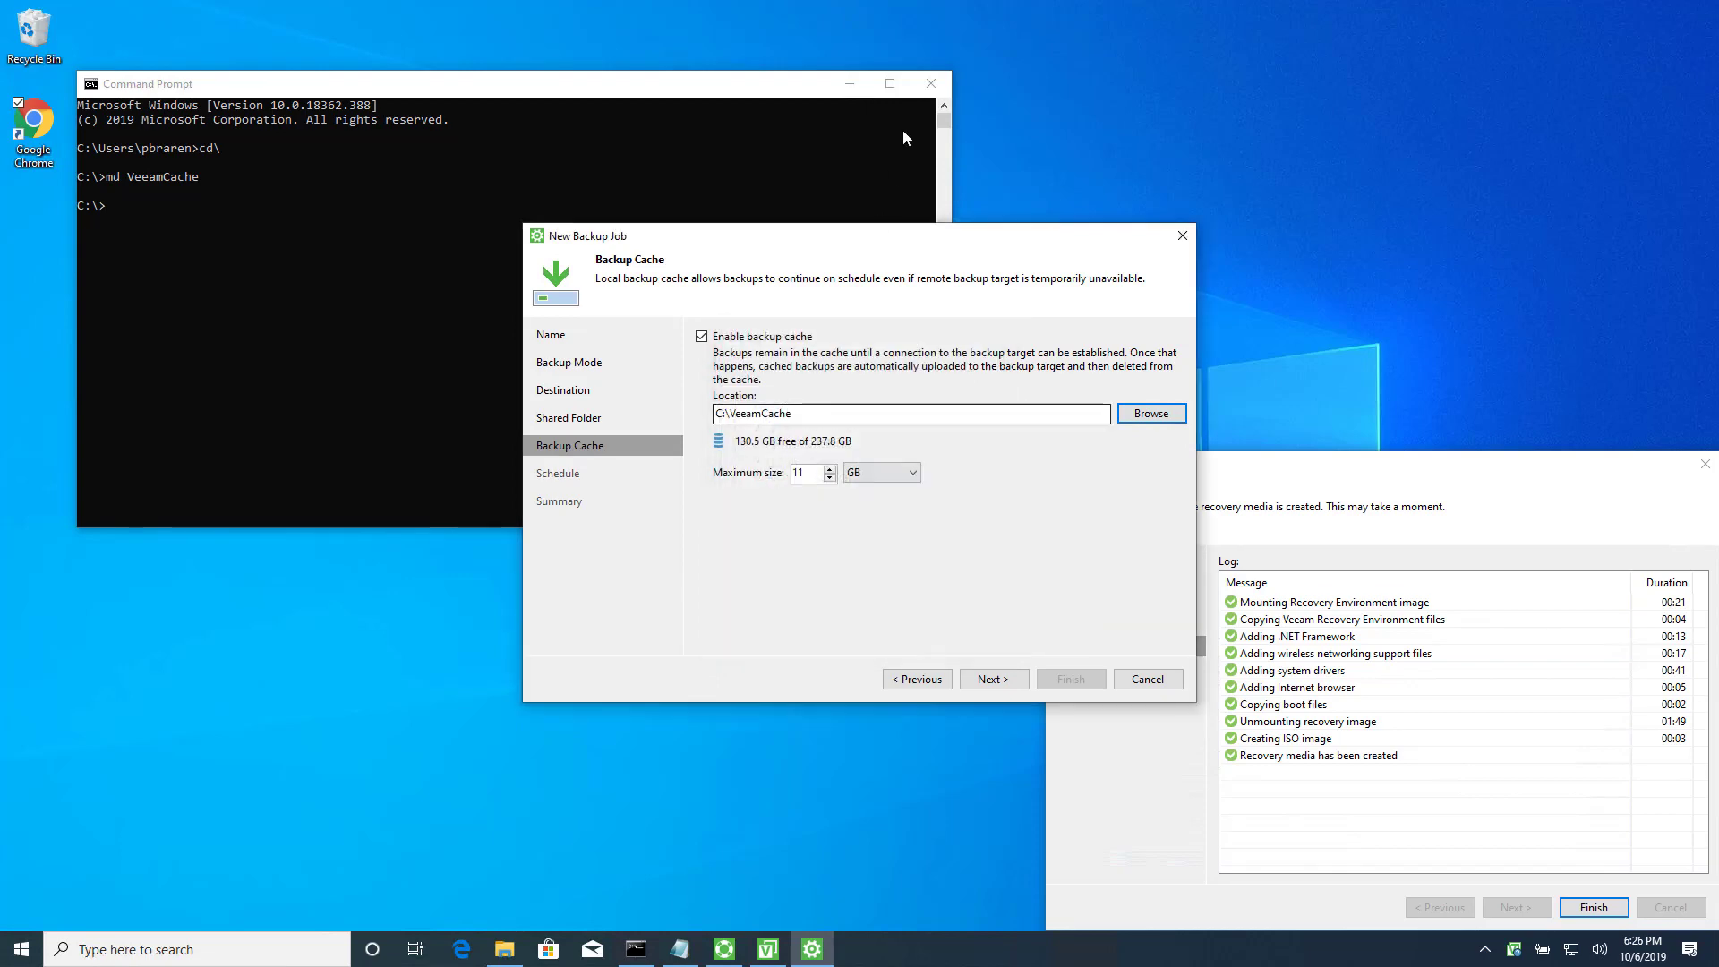
{"action": "left_click", "coordinate": [849, 83]}
{"action": "left_click", "coordinate": [994, 678]}
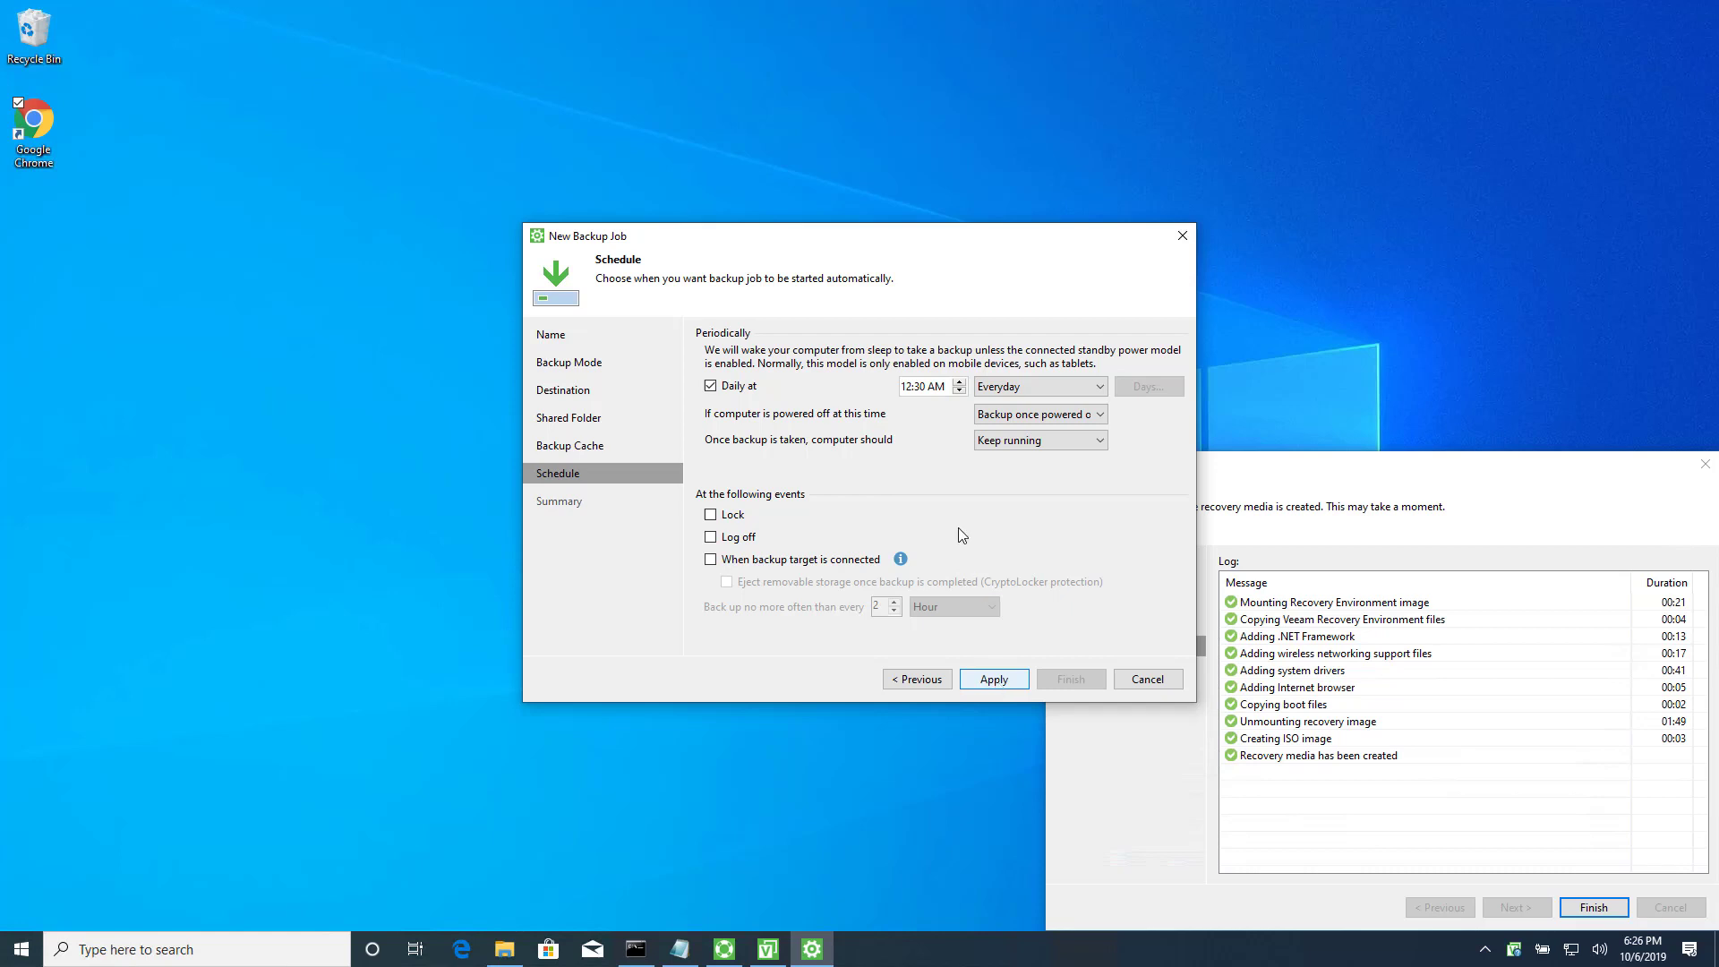
Apply the Daily backup schedule at 12:30 AM every day.
{"action": "left_click", "coordinate": [1010, 680]}
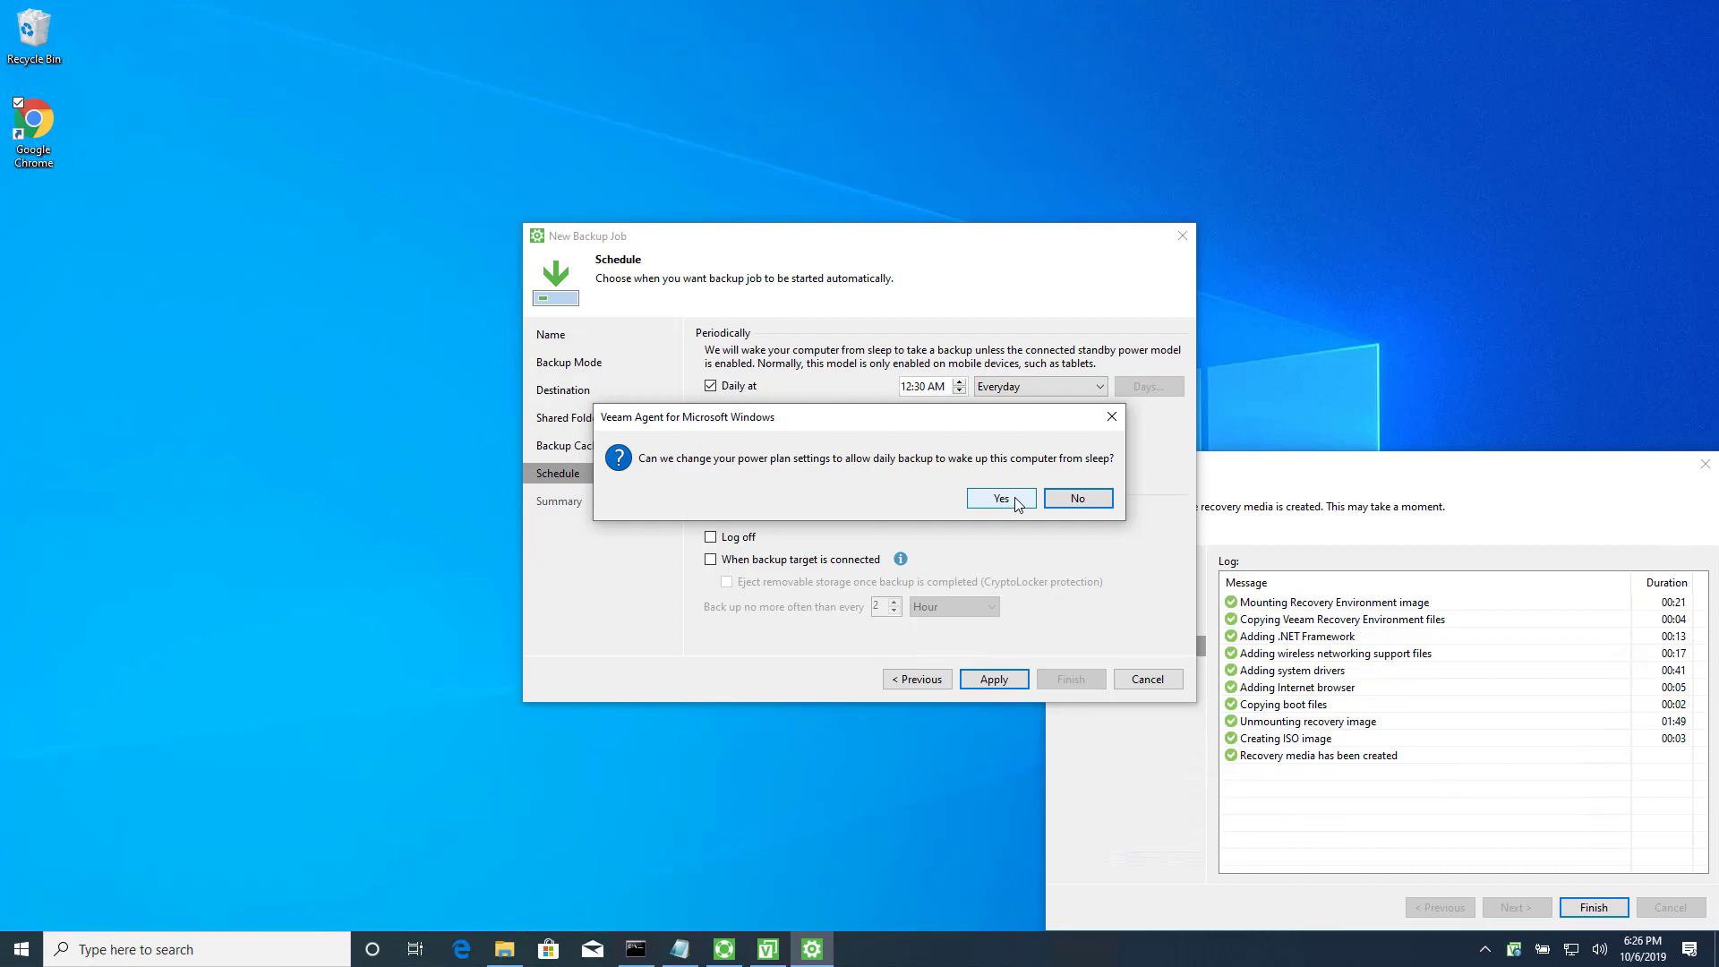
Decline the power plan change, finish the Daily backup job, and close the completed recovery media wizard.
{"action": "left_click", "coordinate": [1101, 503]}
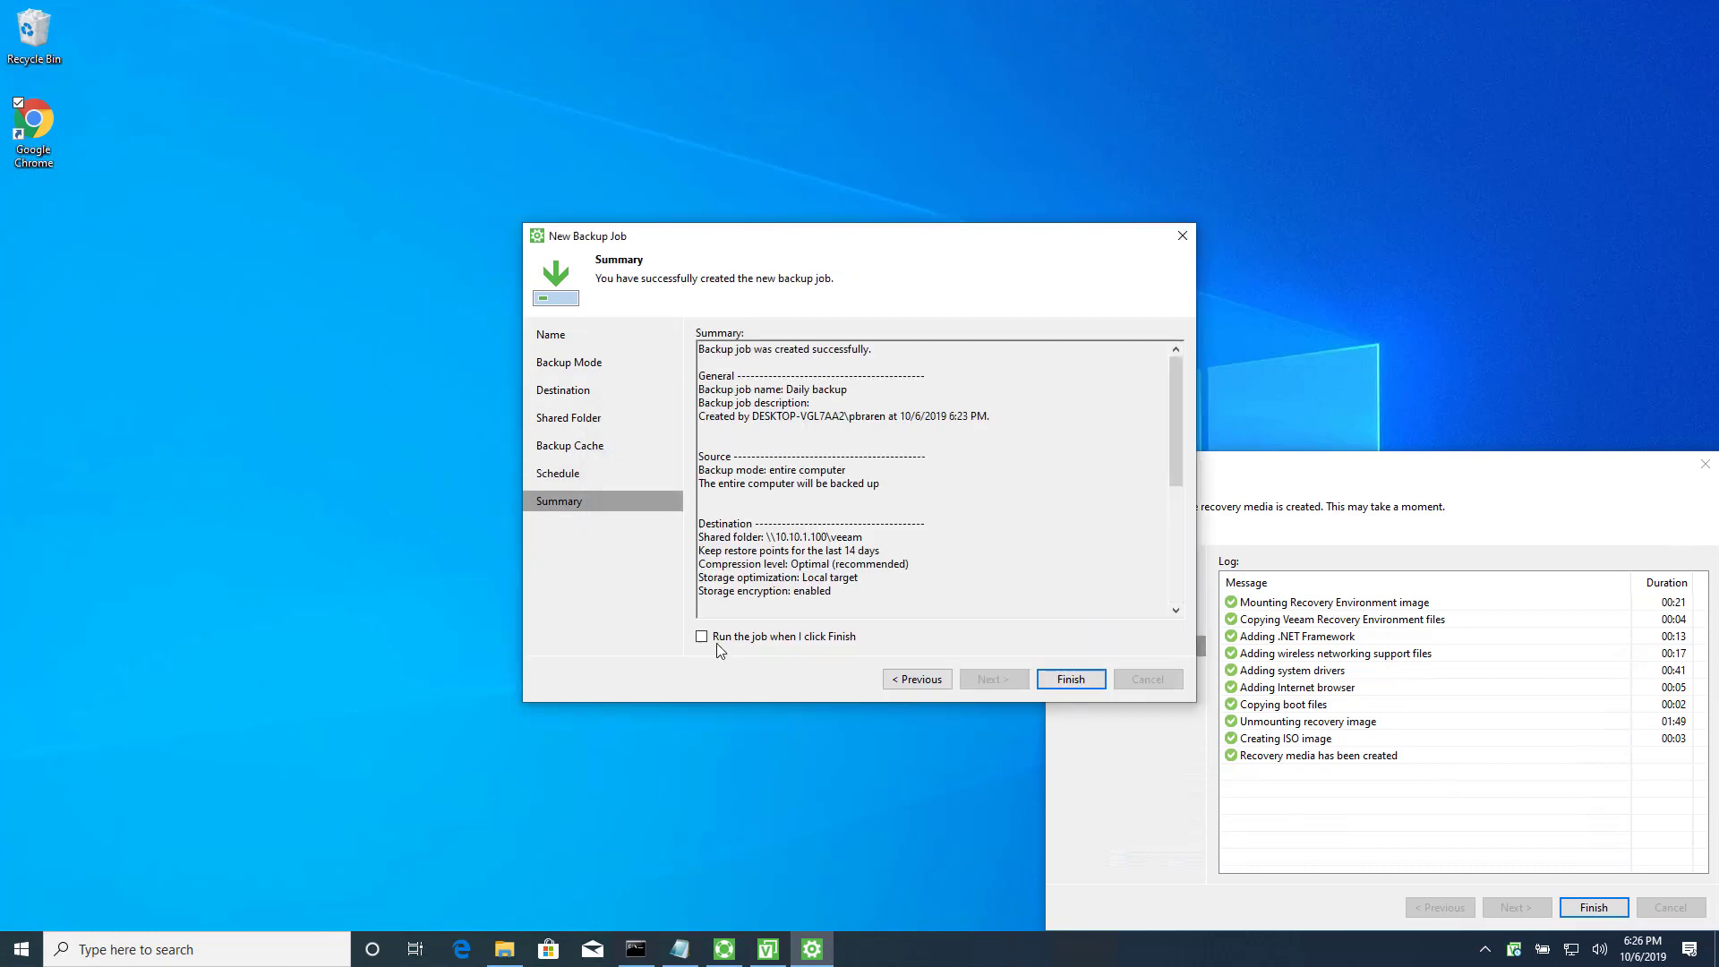
{"action": "left_click", "coordinate": [1071, 678]}
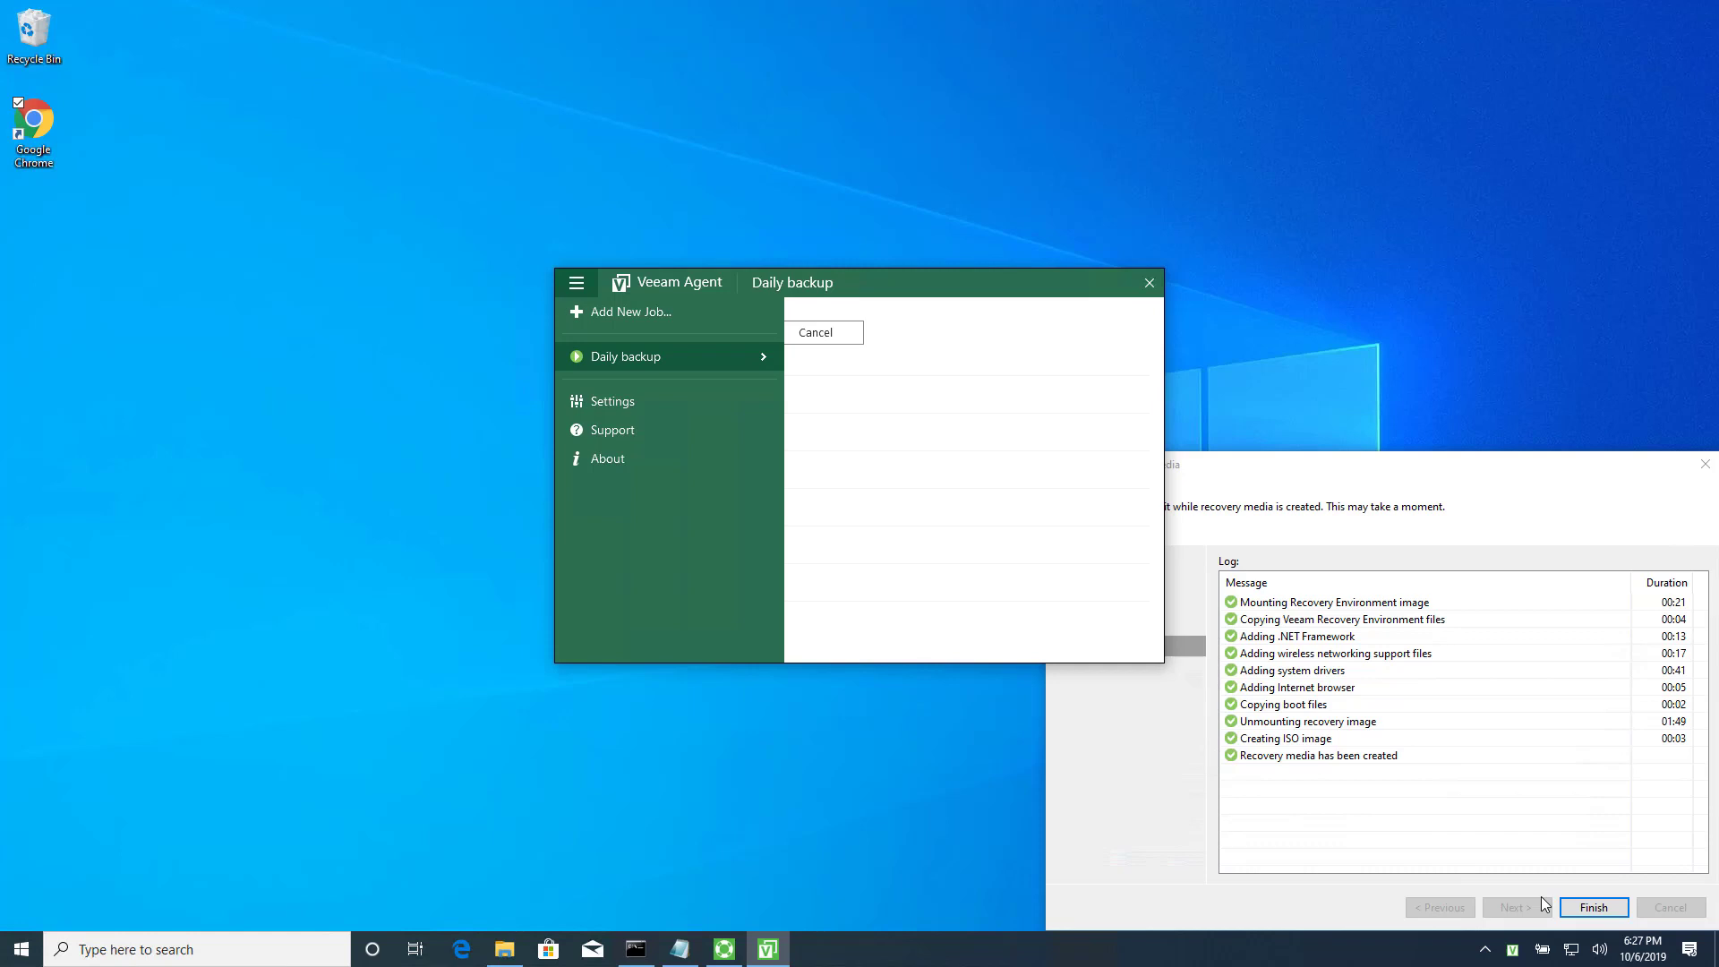
{"action": "left_click", "coordinate": [1536, 477]}
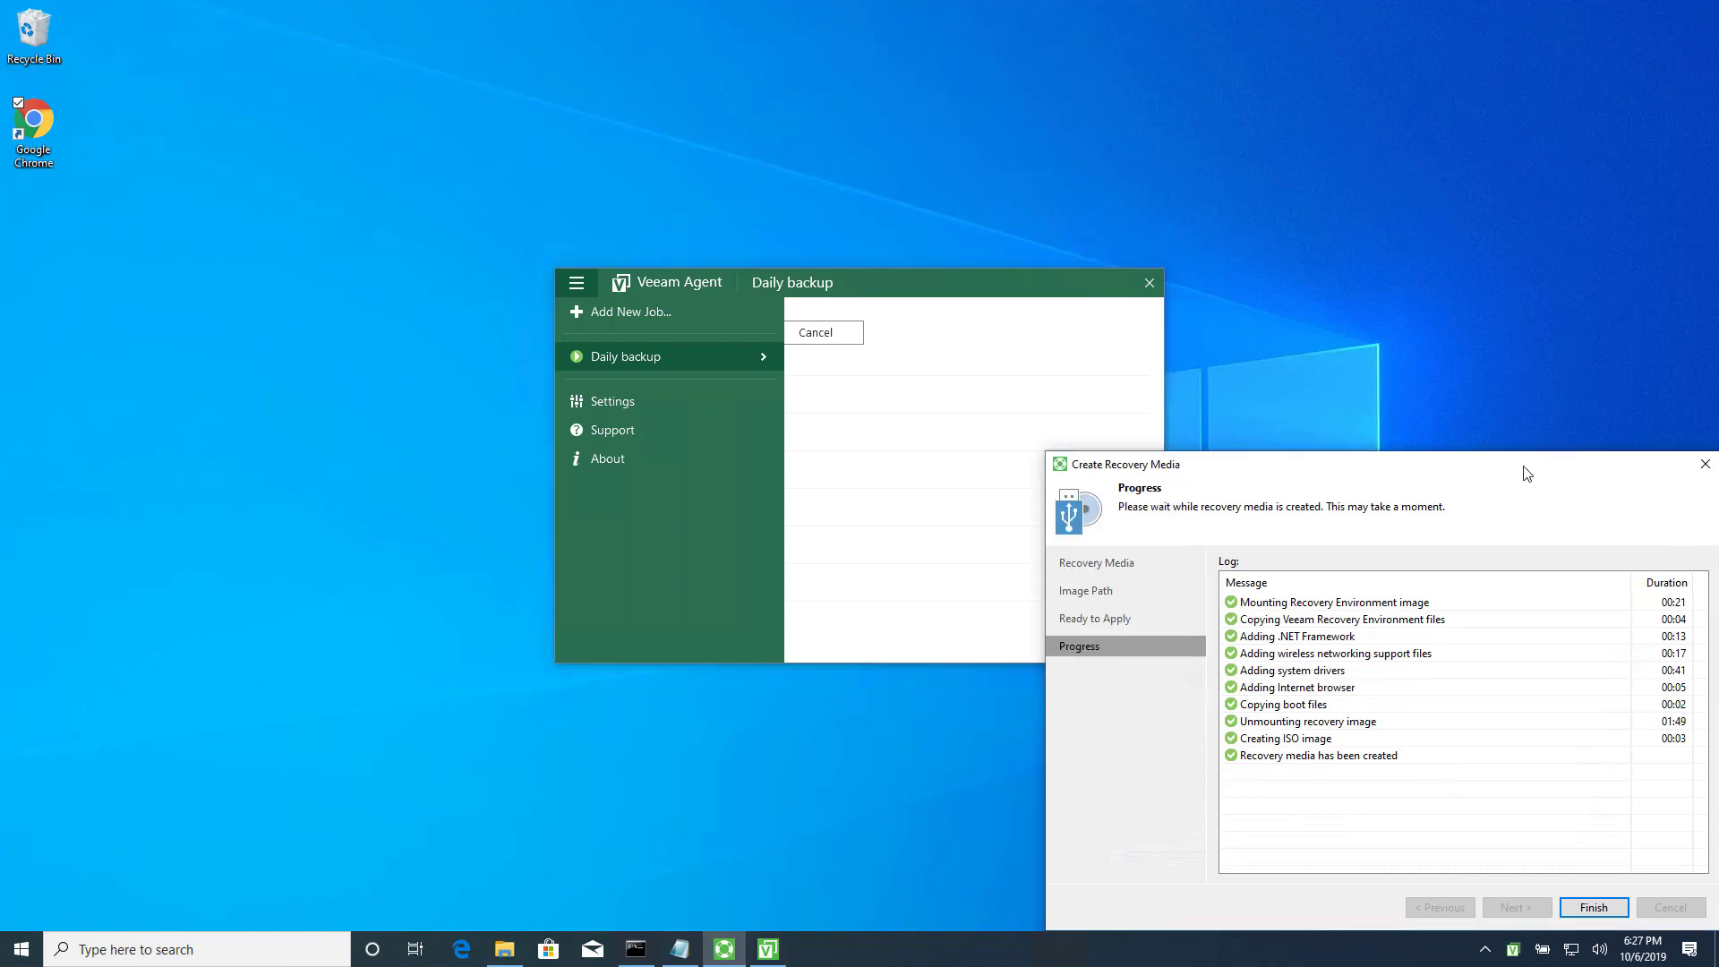
{"action": "left_click_drag", "start_coordinate": [1536, 478], "coordinate": [1508, 449]}
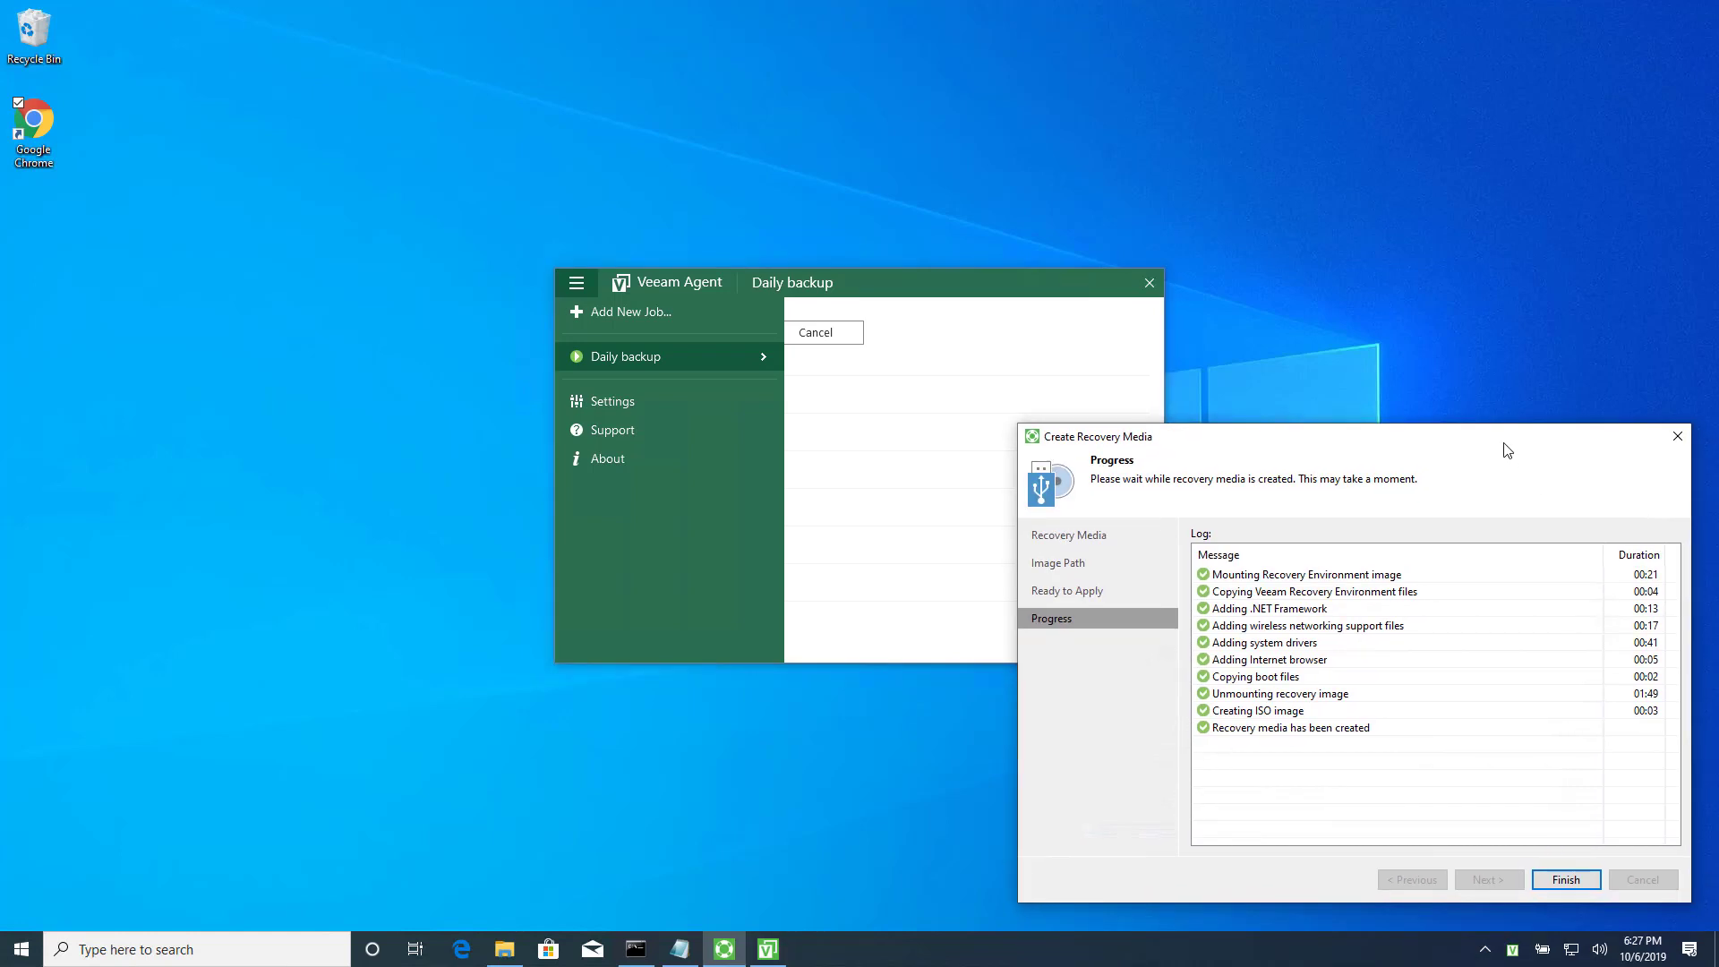
{"action": "left_click", "coordinate": [1564, 887]}
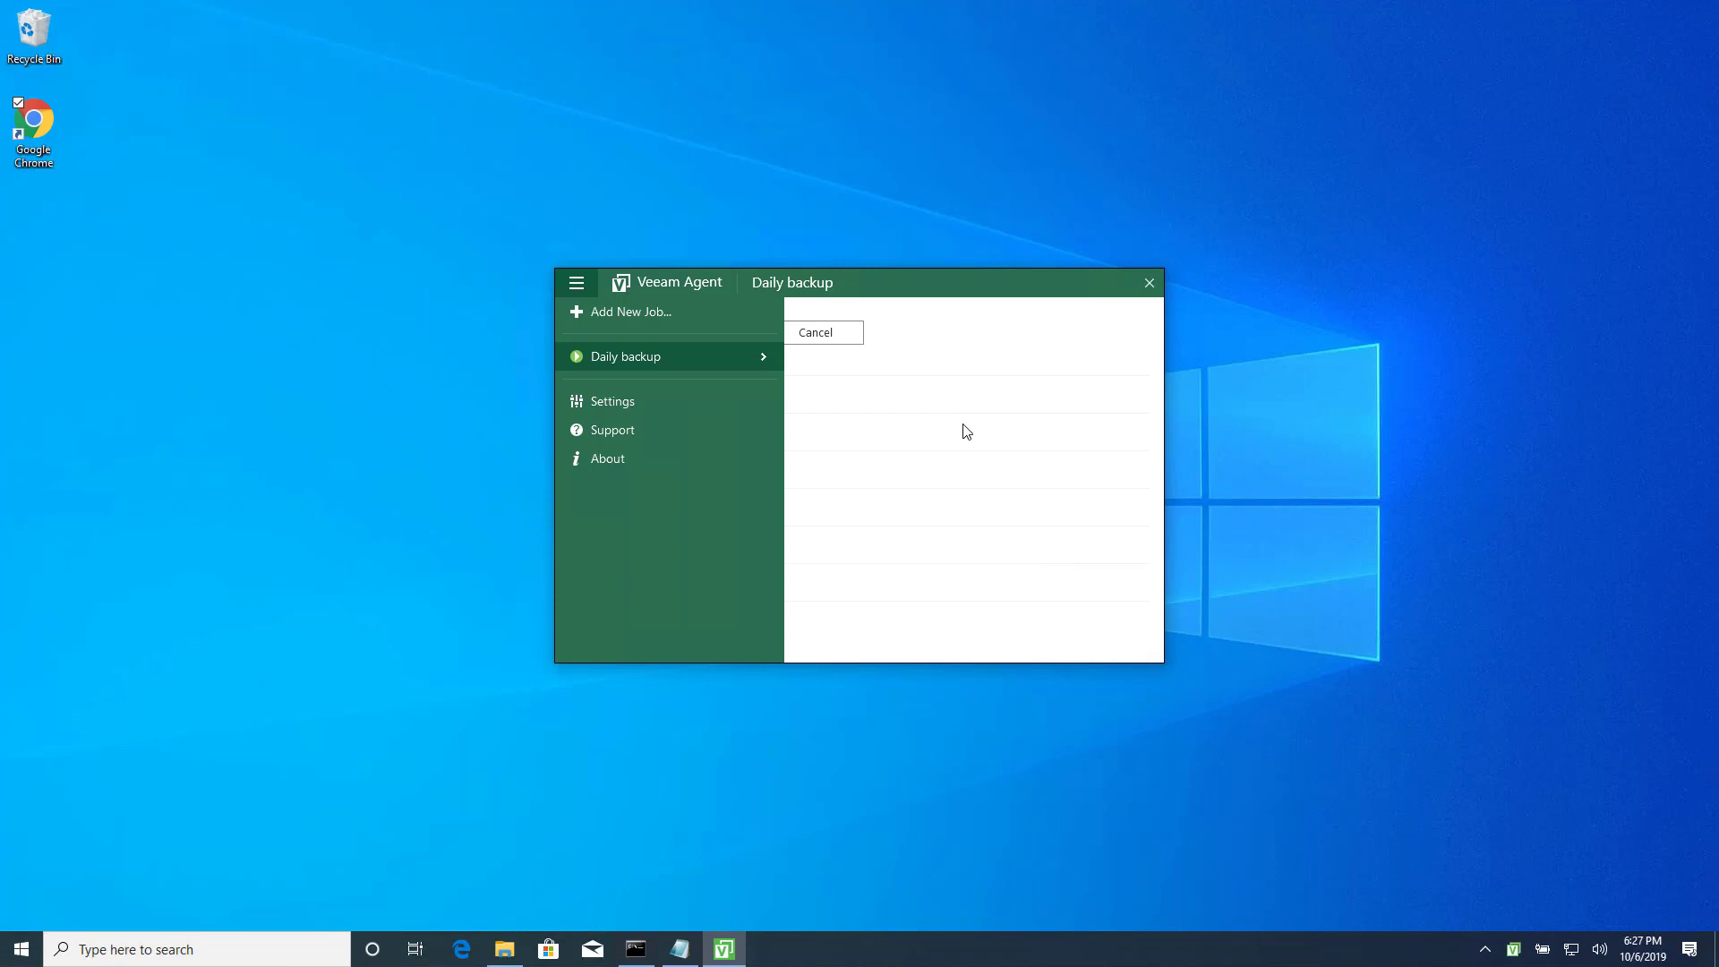
Run an update check from About, confirming version 3.0.2.1170 is current, then close the agent window.
{"action": "left_click", "coordinate": [586, 459]}
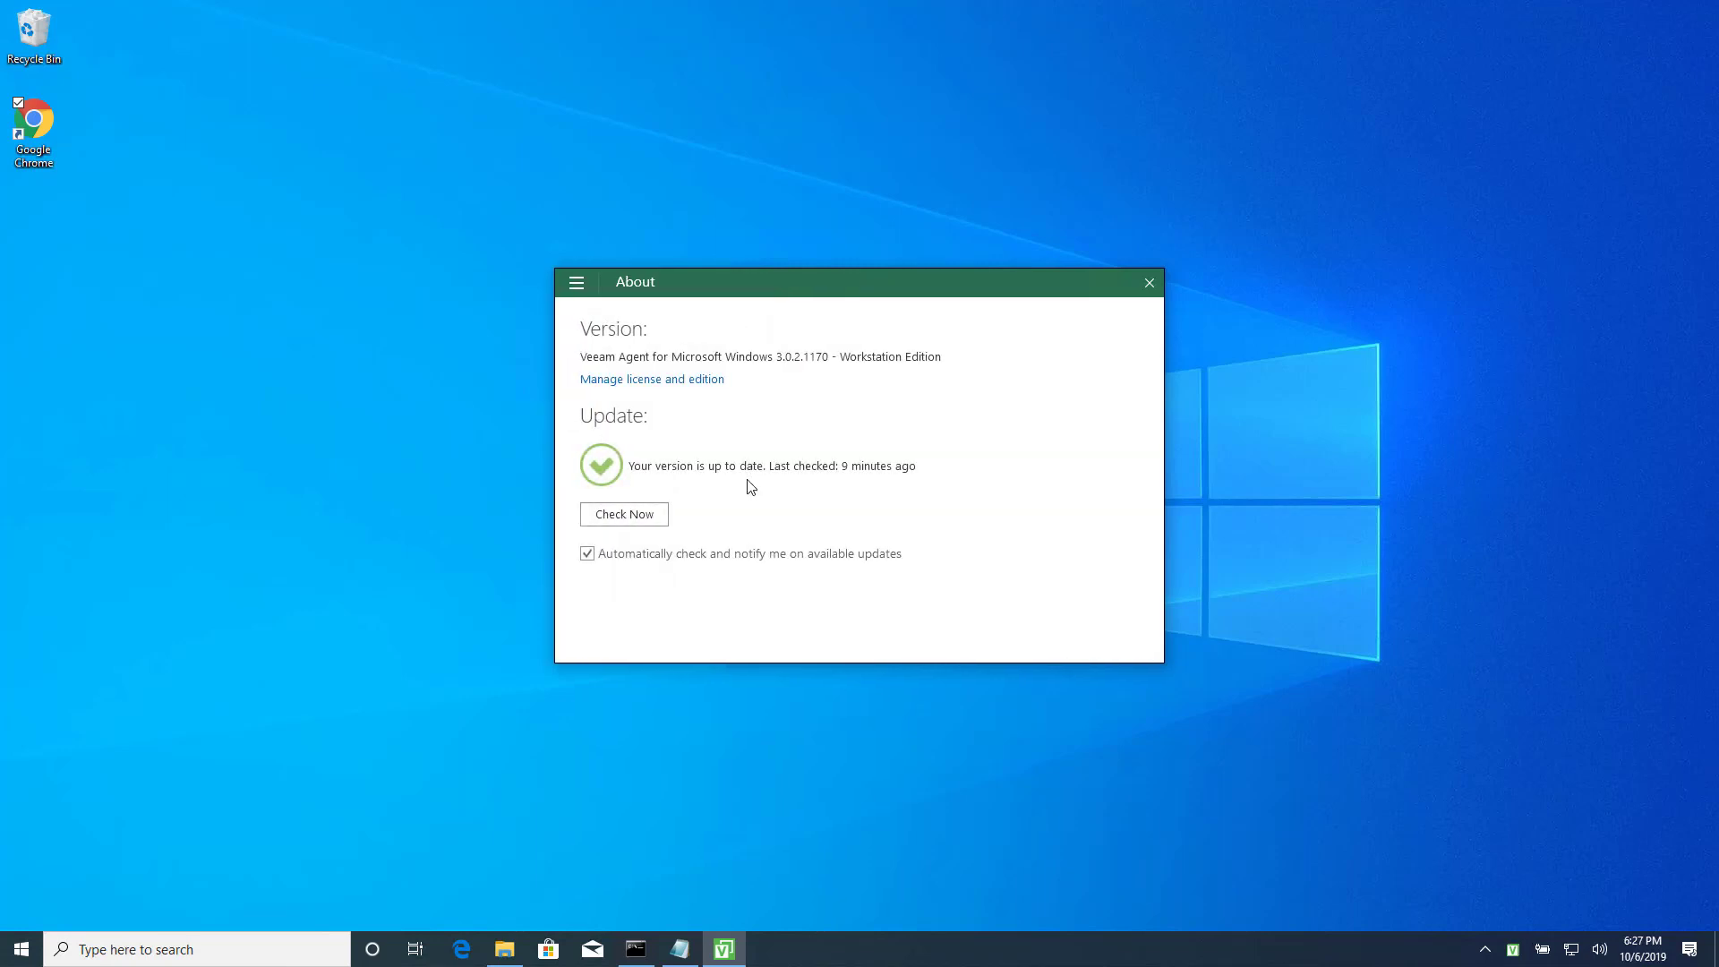
{"action": "left_click", "coordinate": [614, 514]}
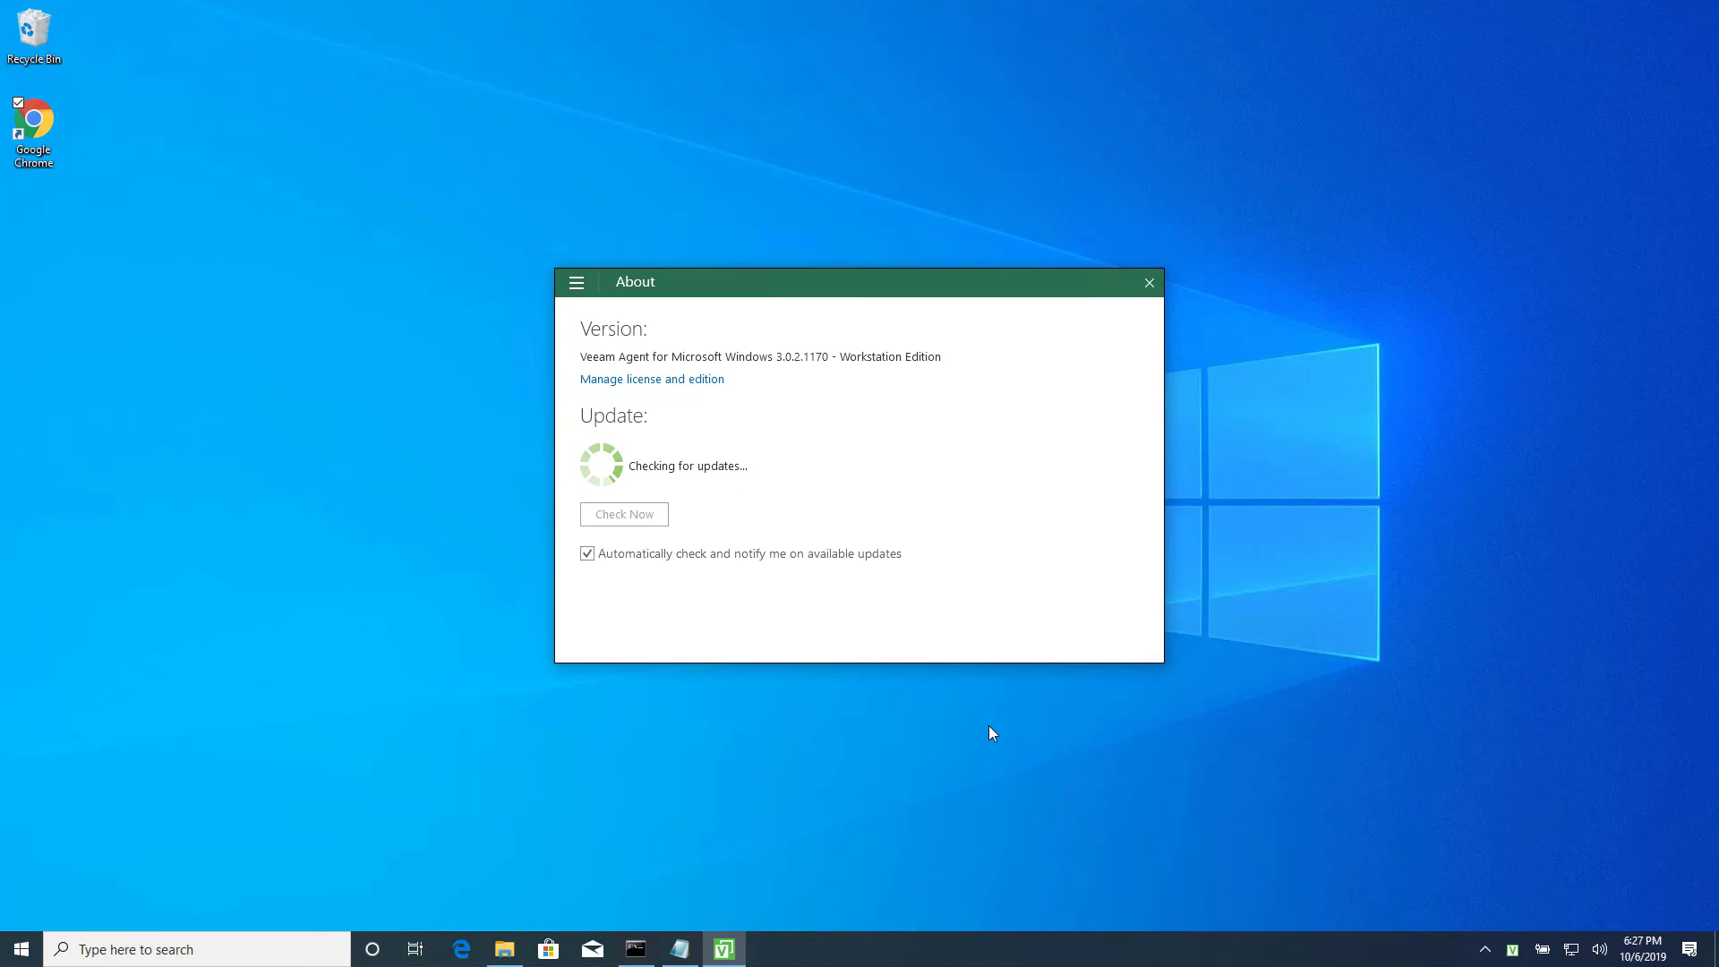
{"action": "left_click", "coordinate": [578, 285]}
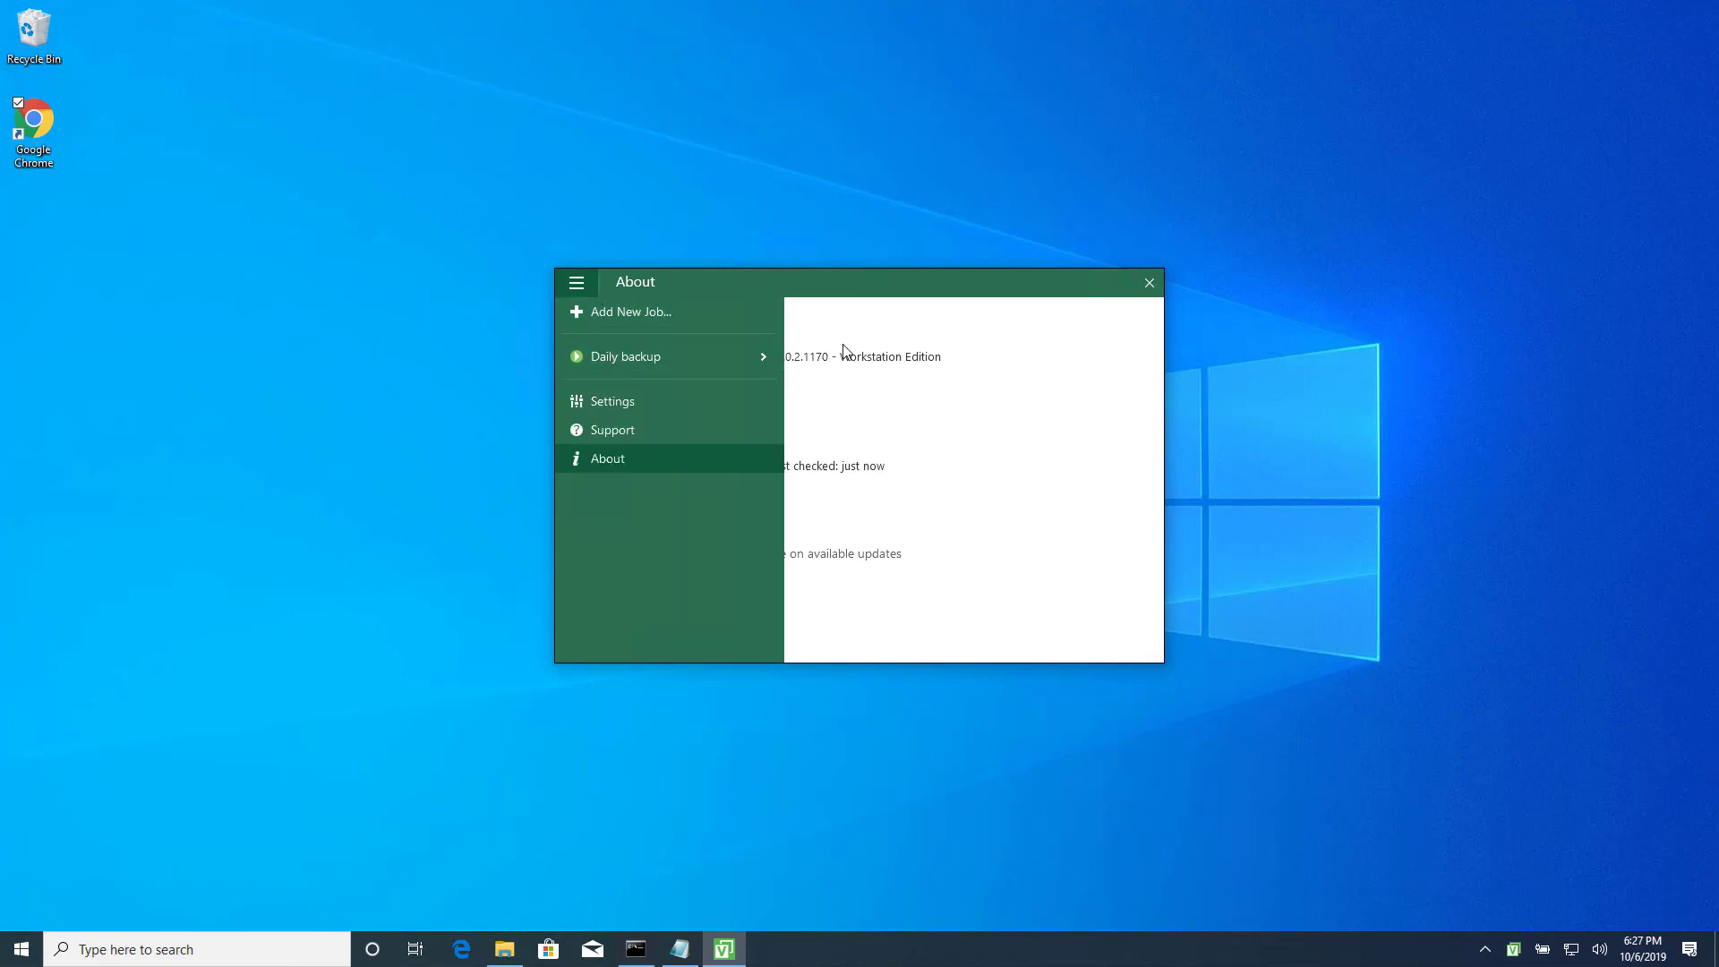
{"action": "left_click", "coordinate": [985, 346]}
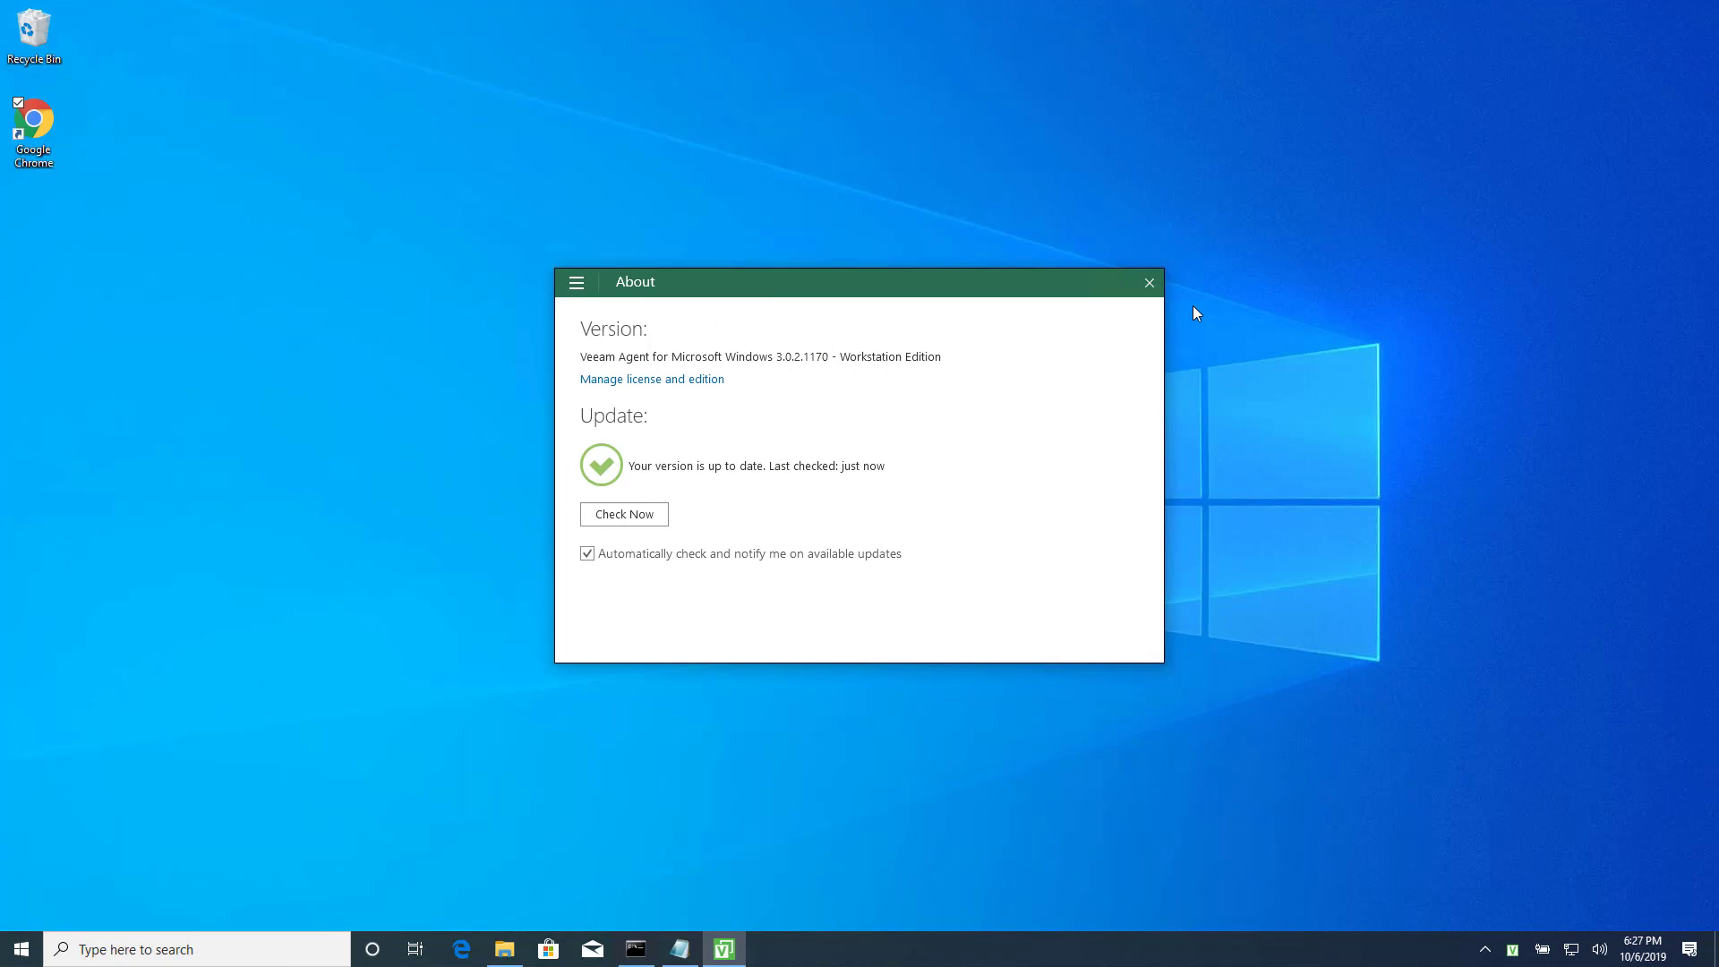
{"action": "left_click", "coordinate": [1151, 282]}
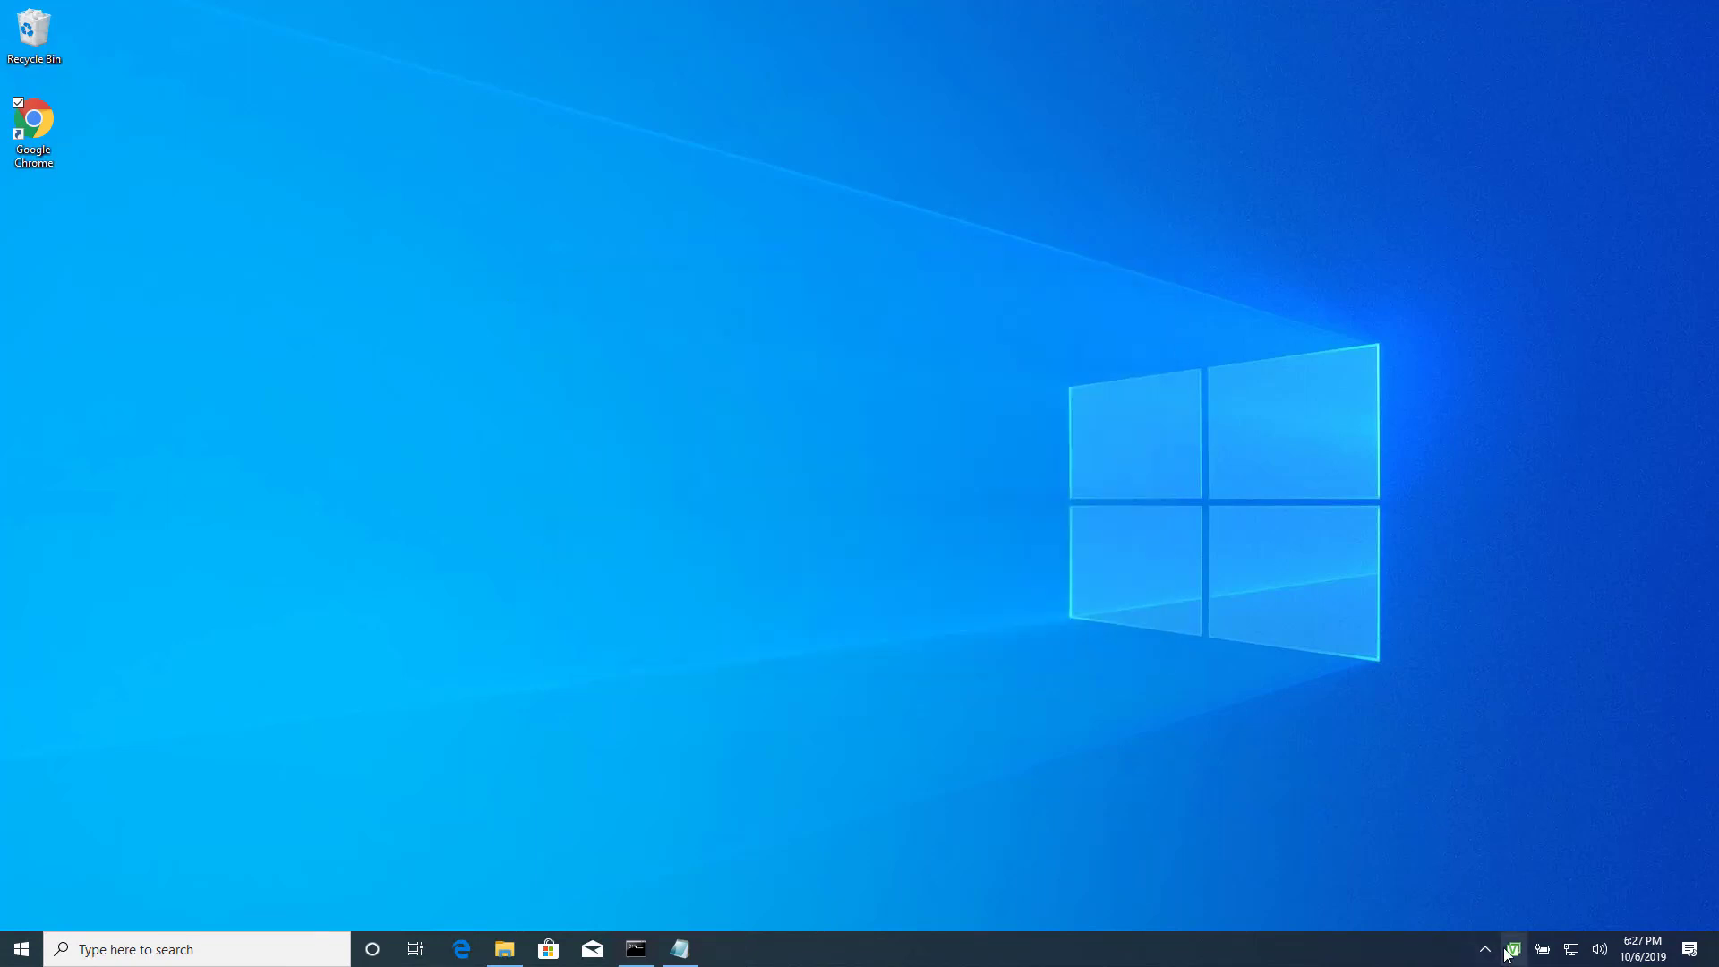
Open the Daily backup progress window from the tray icon and switch its chart between Duration and Size.
{"action": "mouse_move", "coordinate": [1509, 949]}
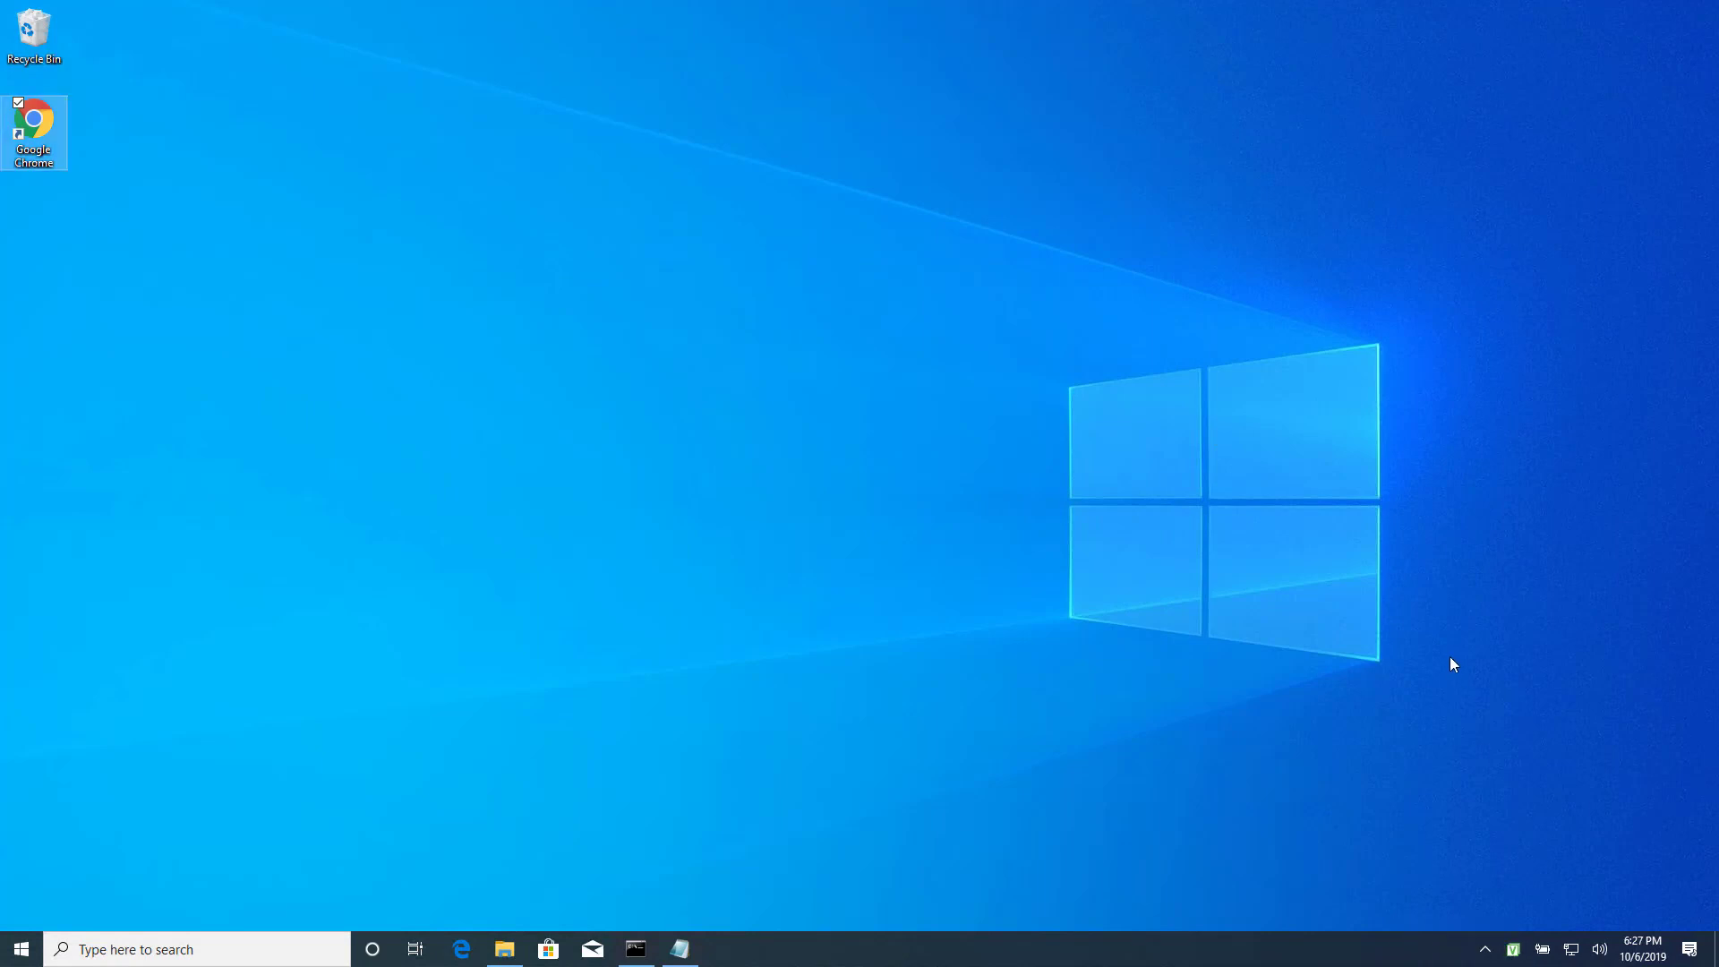
{"action": "double_click", "coordinate": [1512, 951]}
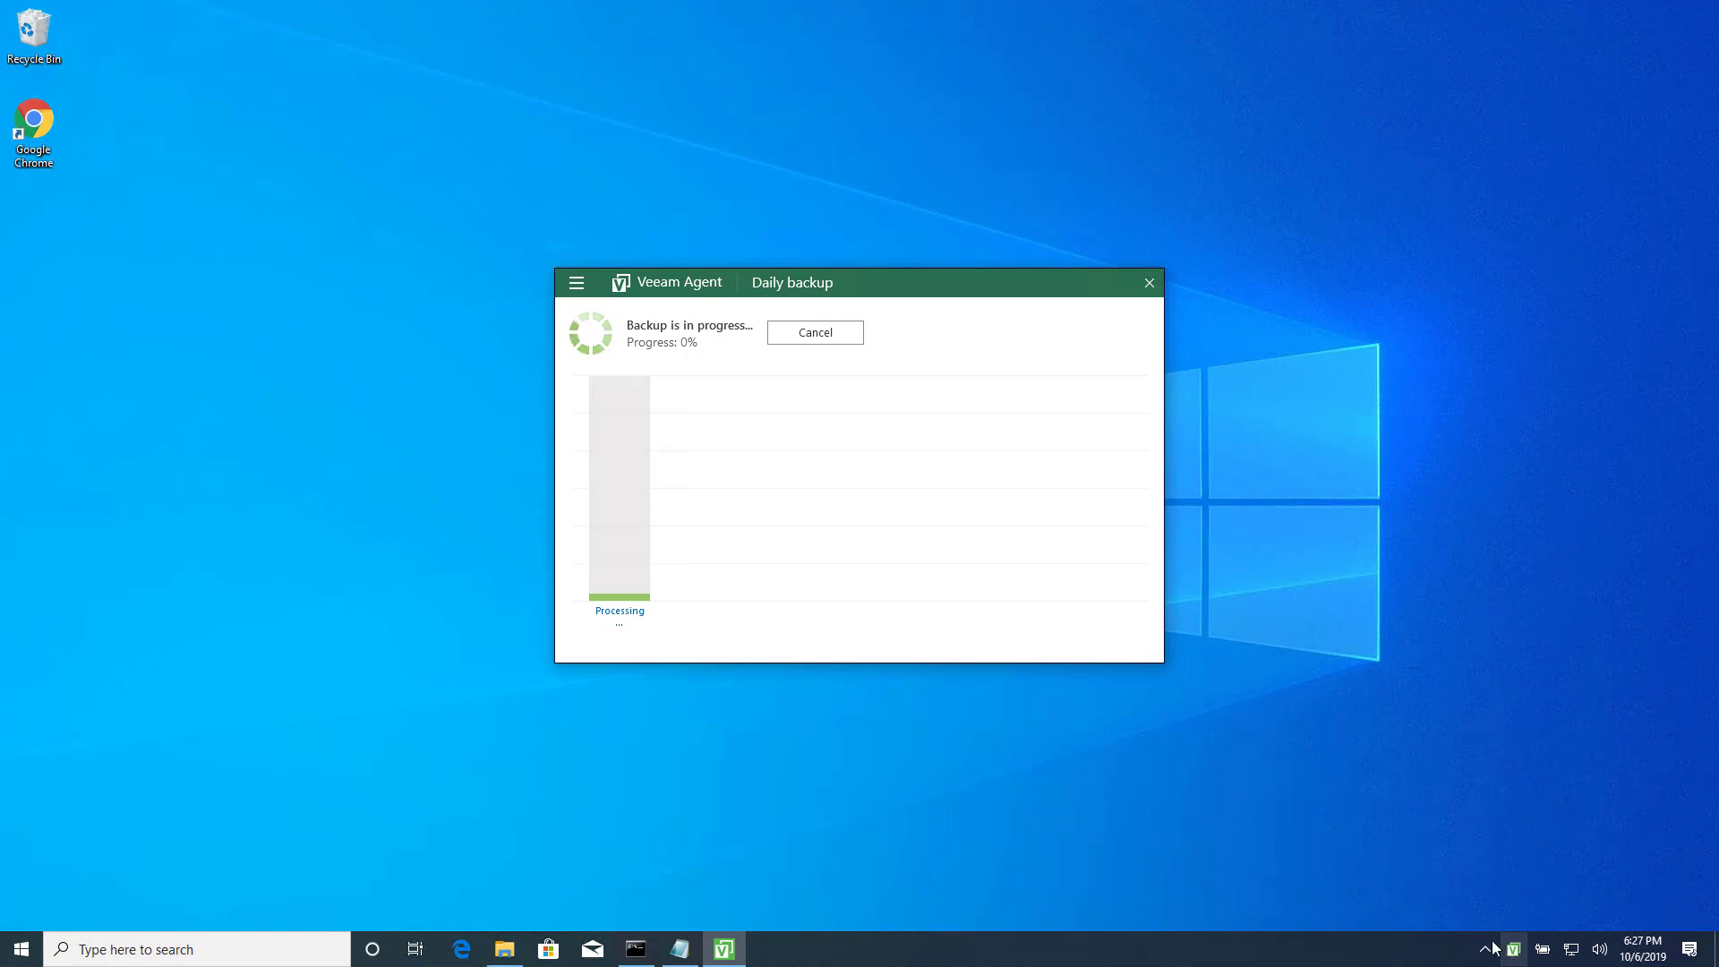
{"action": "right_click", "coordinate": [632, 462]}
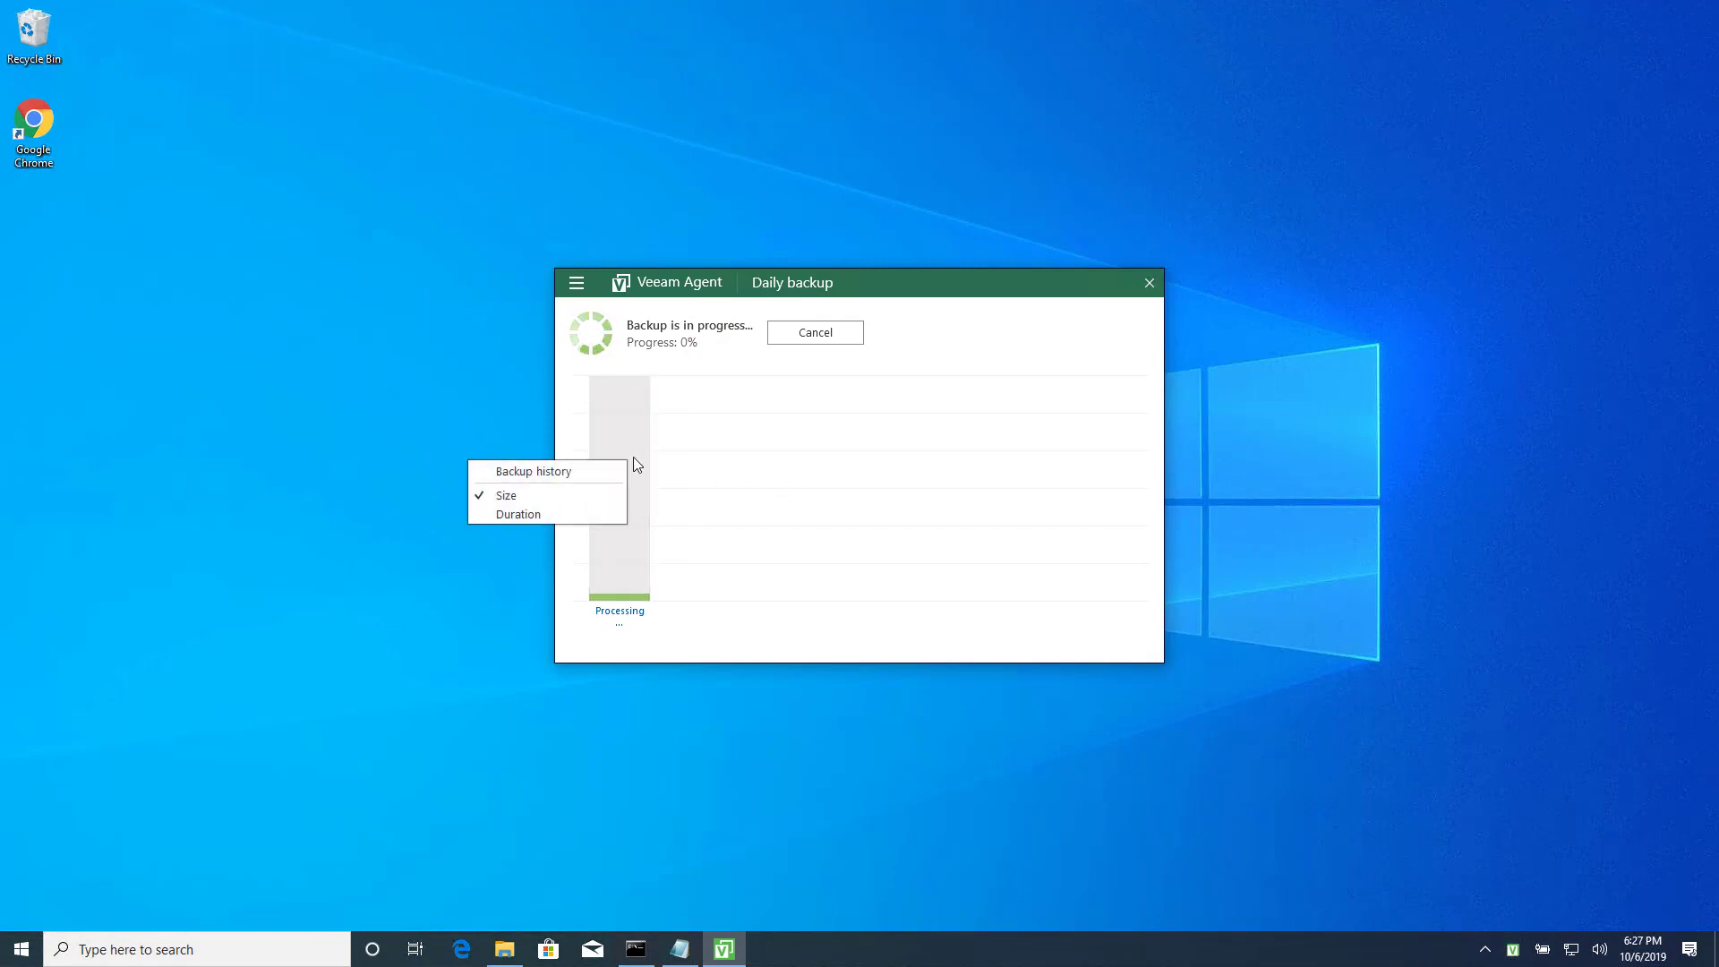
{"action": "left_click", "coordinate": [548, 515]}
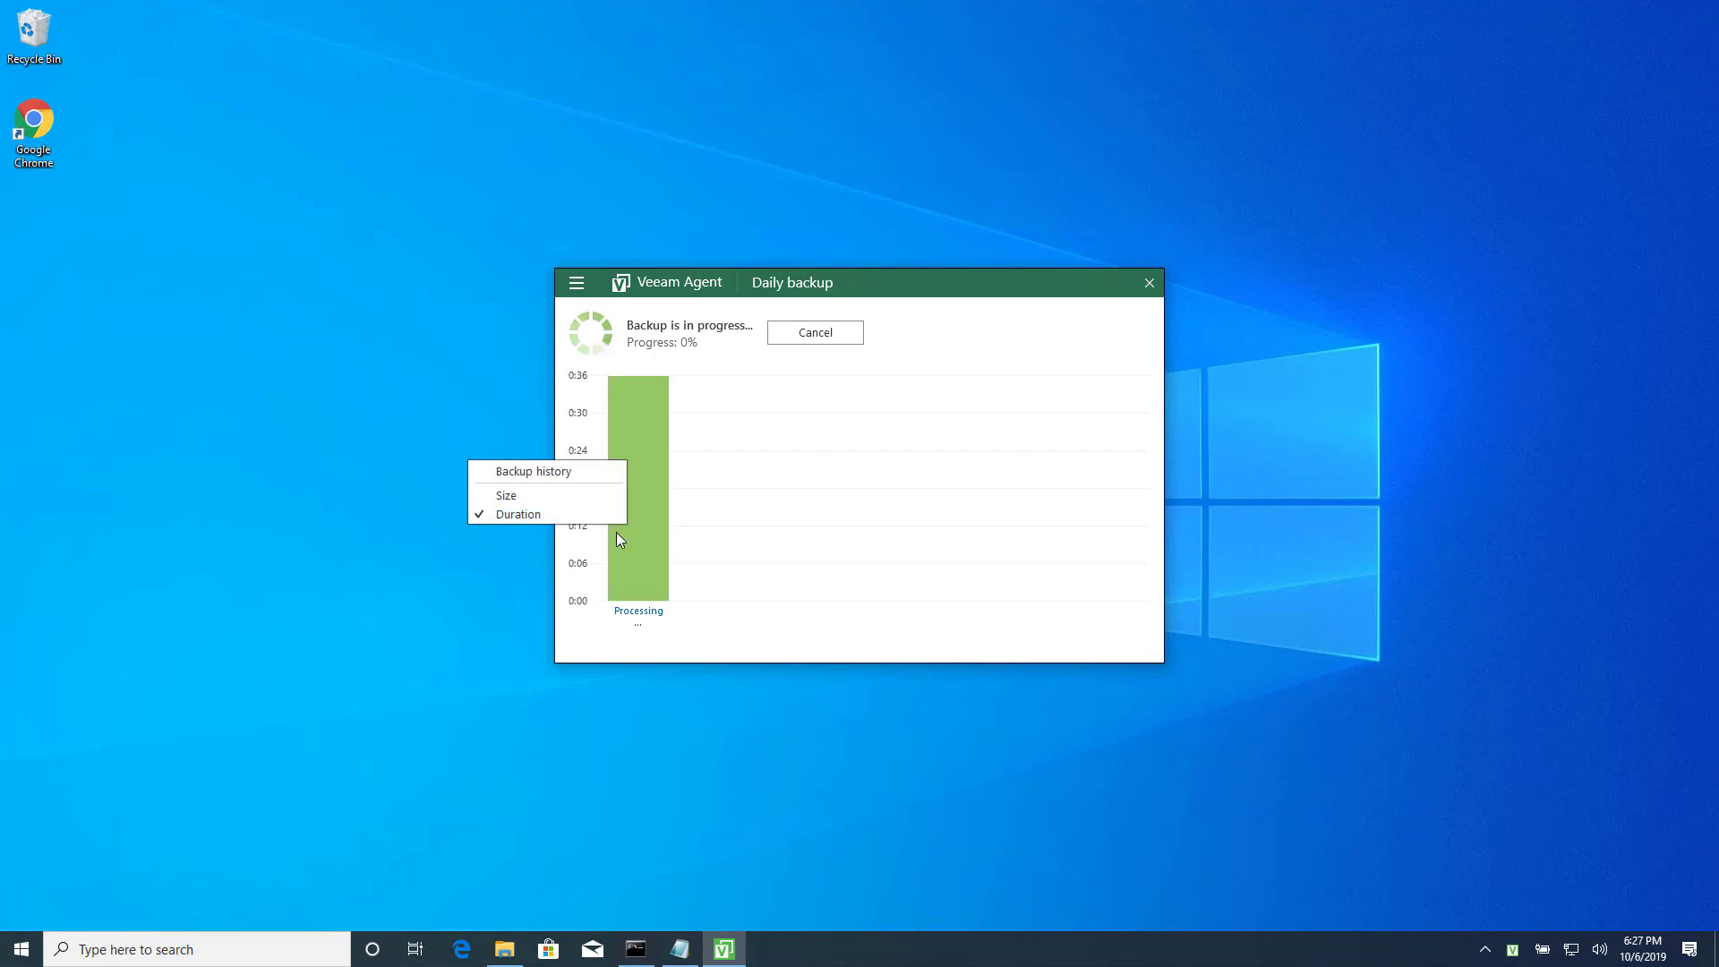
{"action": "right_click", "coordinate": [651, 471]}
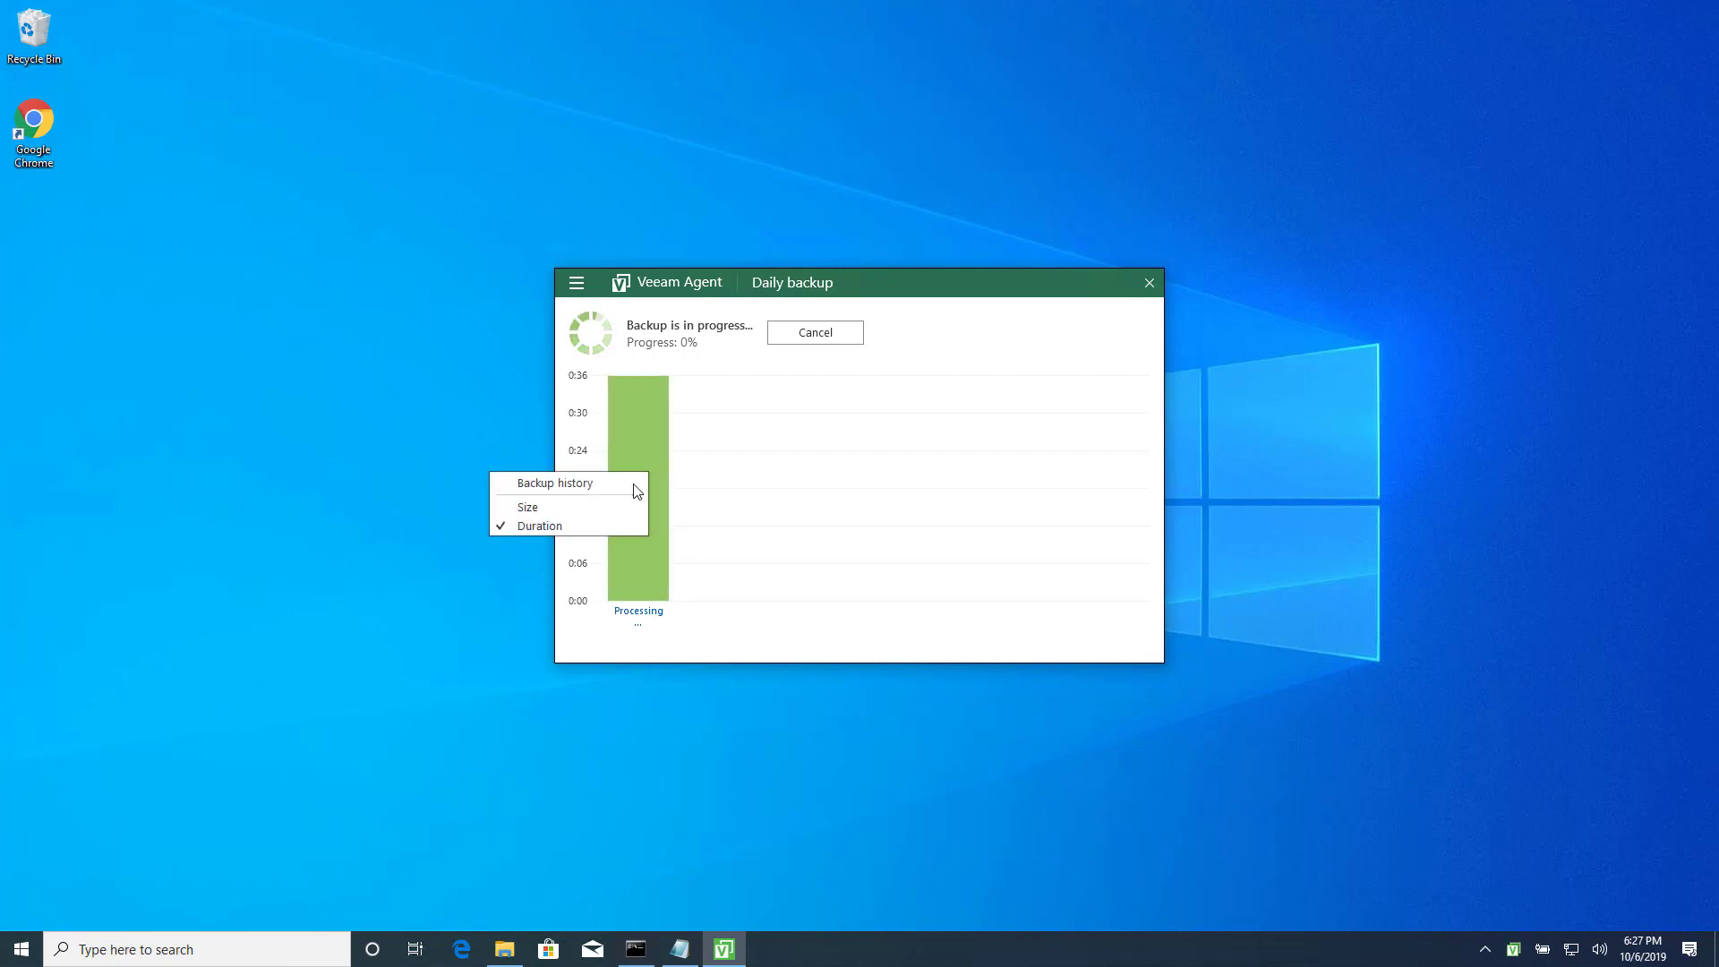
{"action": "left_click", "coordinate": [588, 502]}
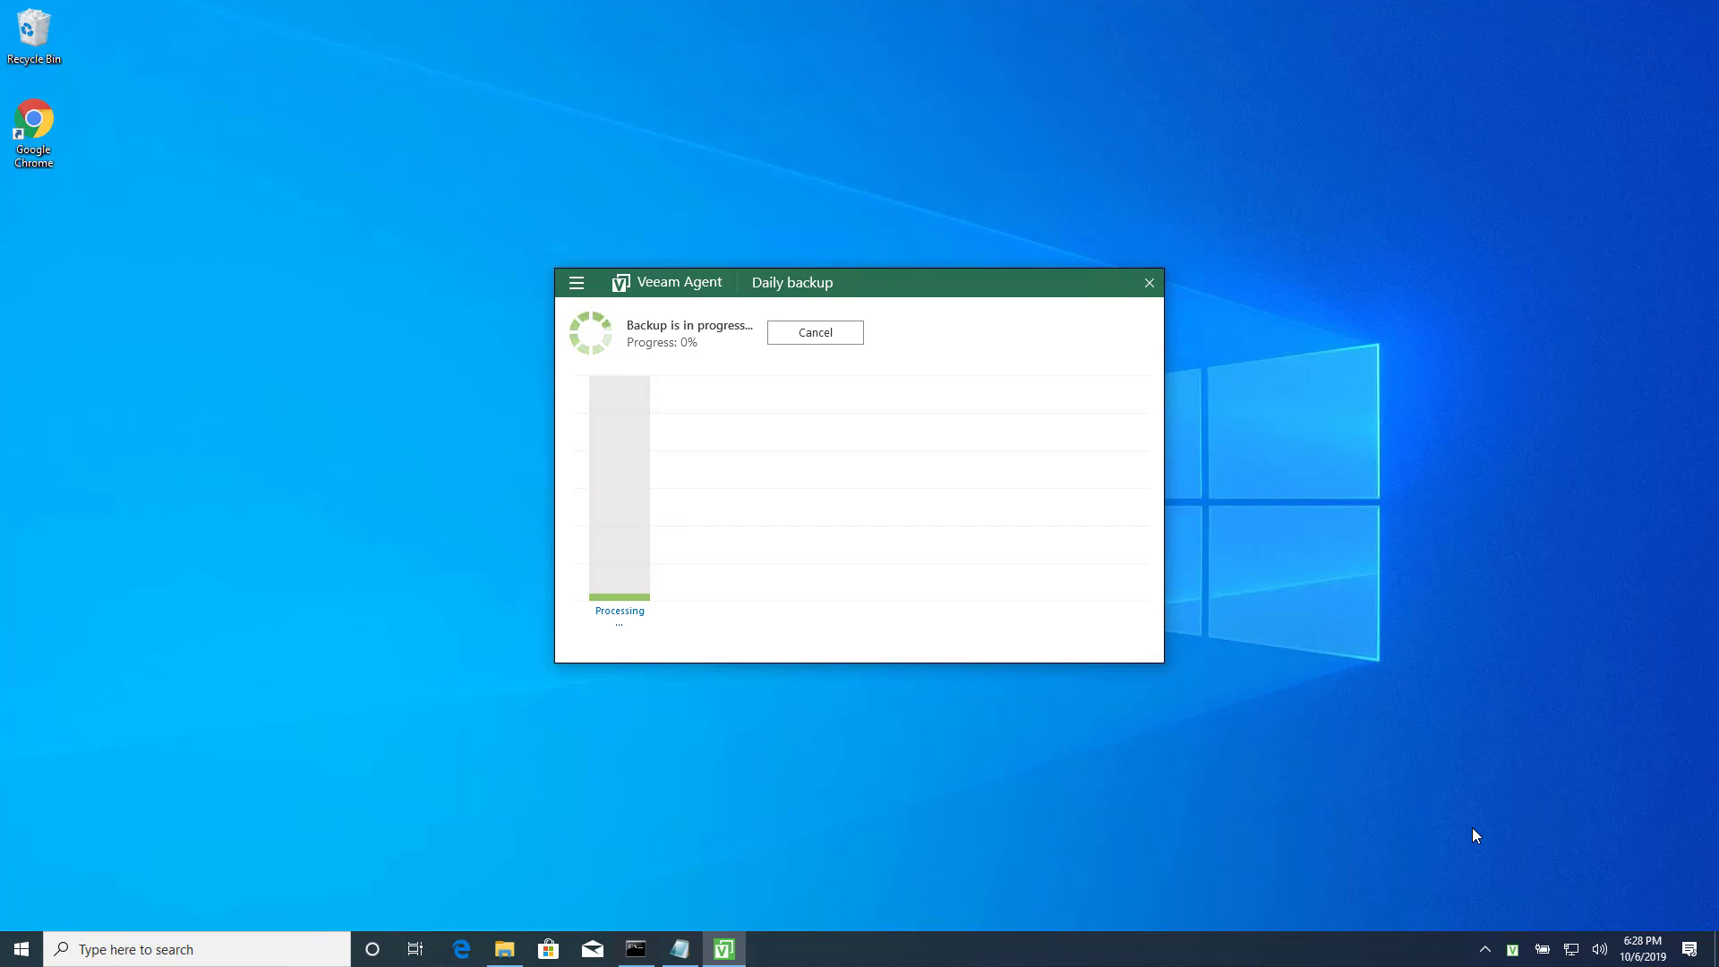
{"action": "mouse_move", "coordinate": [517, 950]}
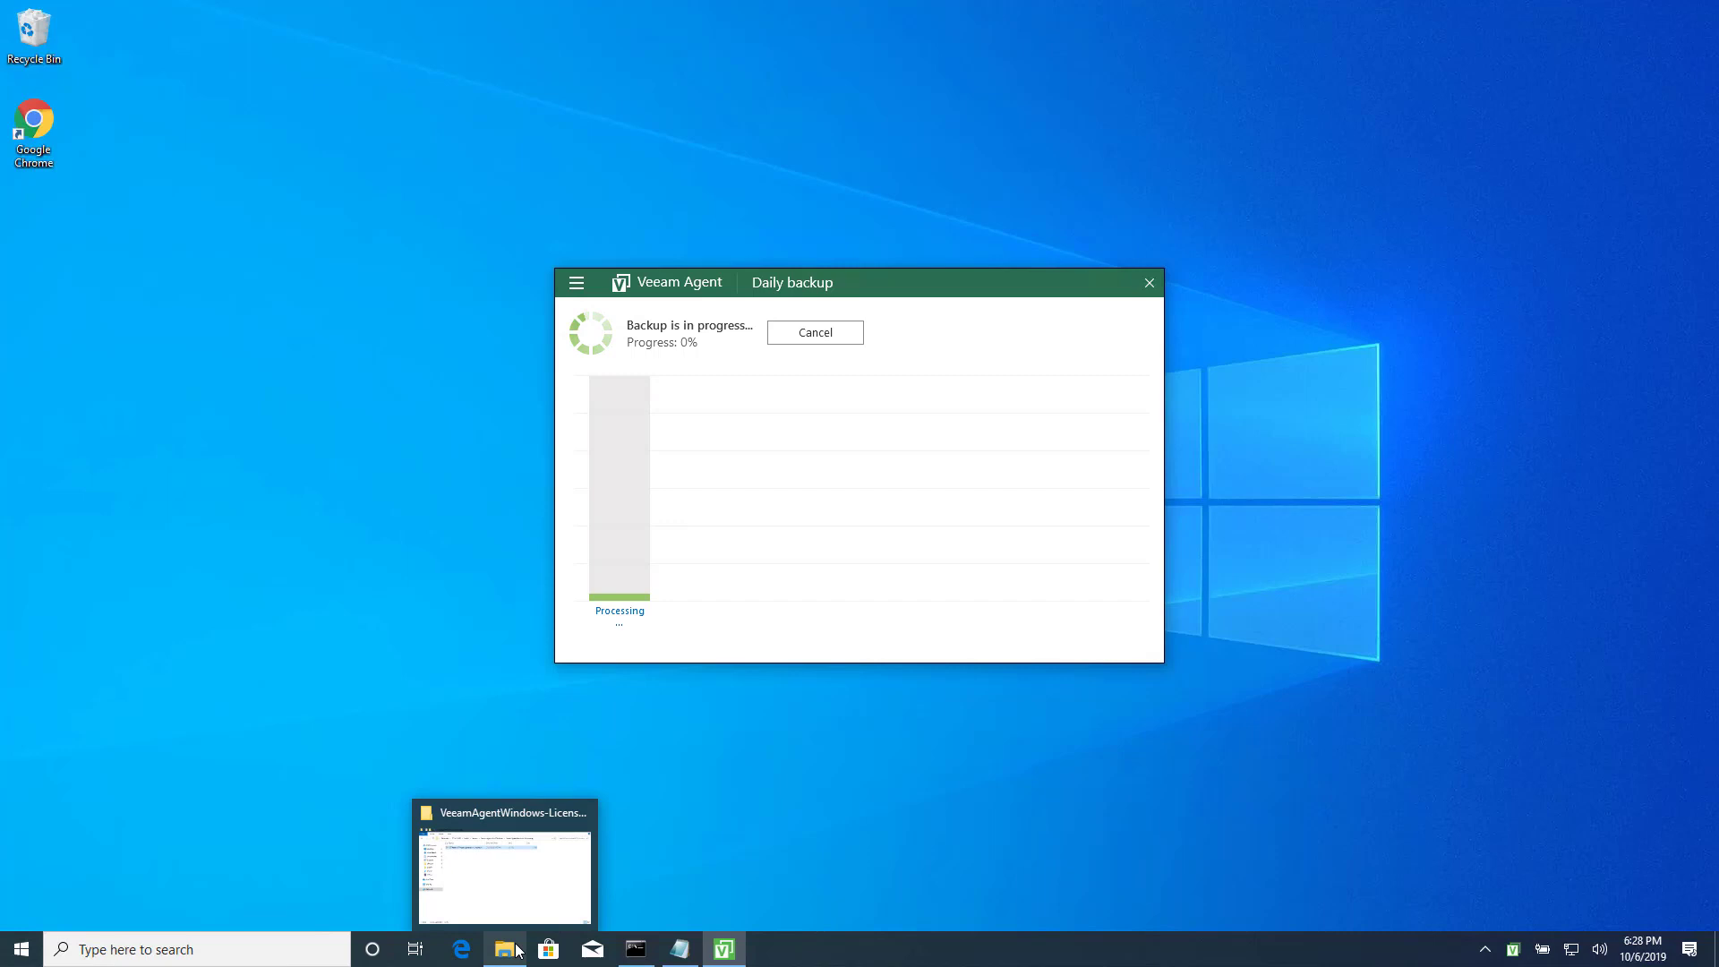